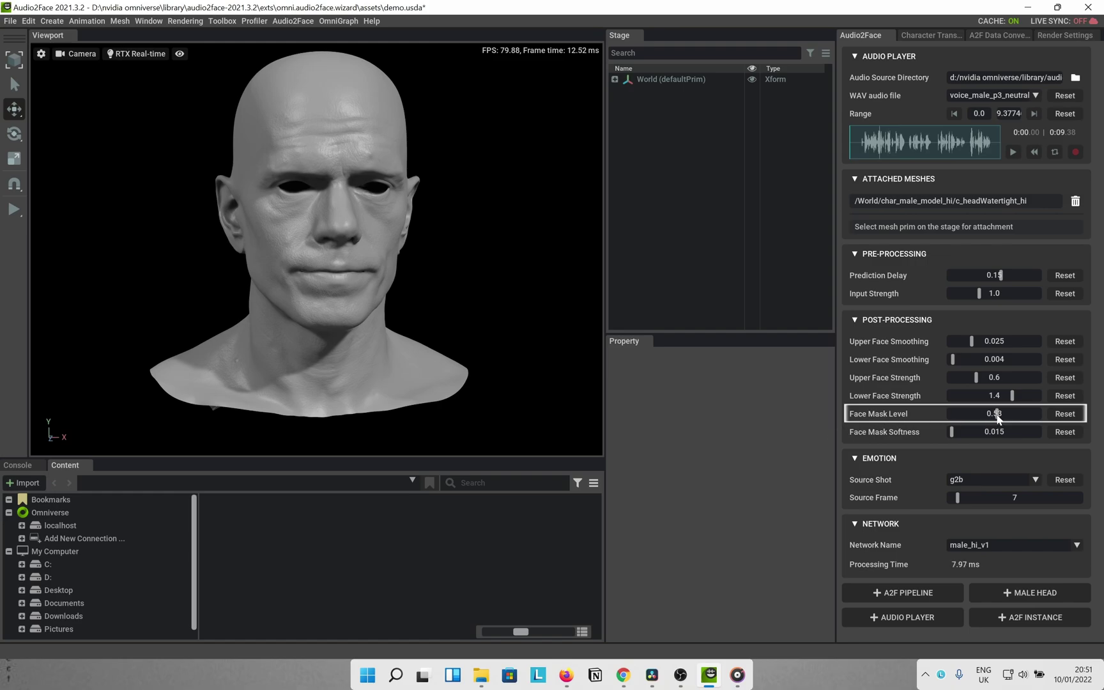
- Try different Face Mask Level and Face Mask Softness values on the male head, and reset both settings to their defaults
mouse_move(998, 415)
left_mouse_down()
mouse_move(958, 423)
mouse_move(1039, 417)
mouse_move(963, 426)
mouse_move(997, 427)
left_mouse_up()
left_click(957, 434)
left_click(1057, 414)
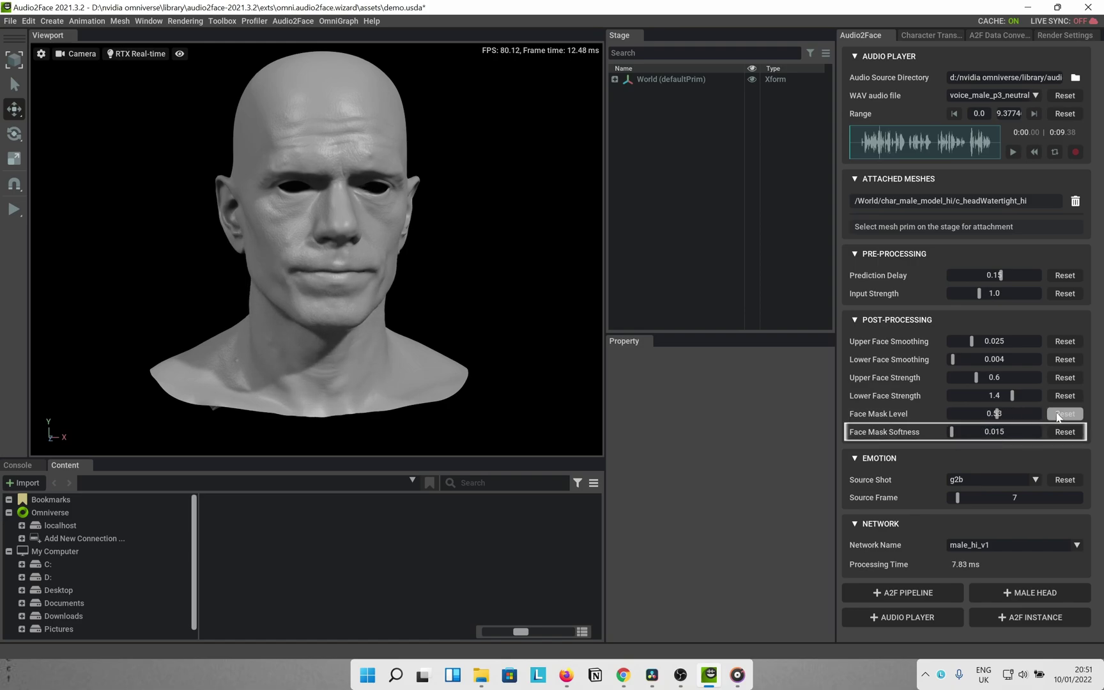
left_click_drag(953, 436, 974, 438)
left_click(1065, 432)
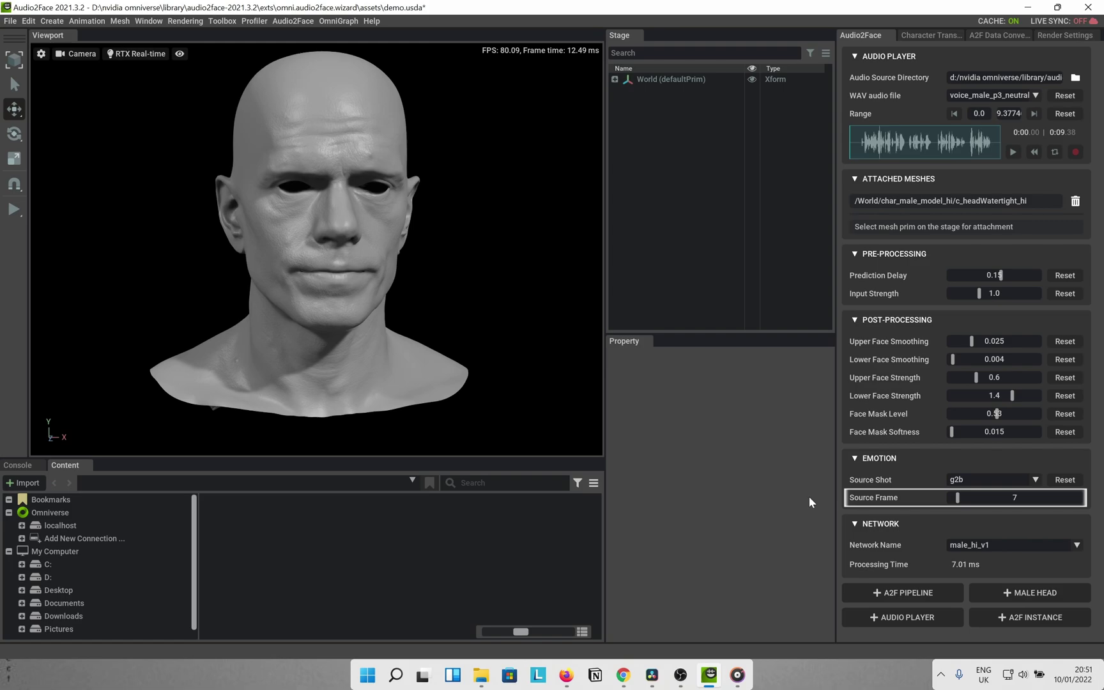
key("Tab")
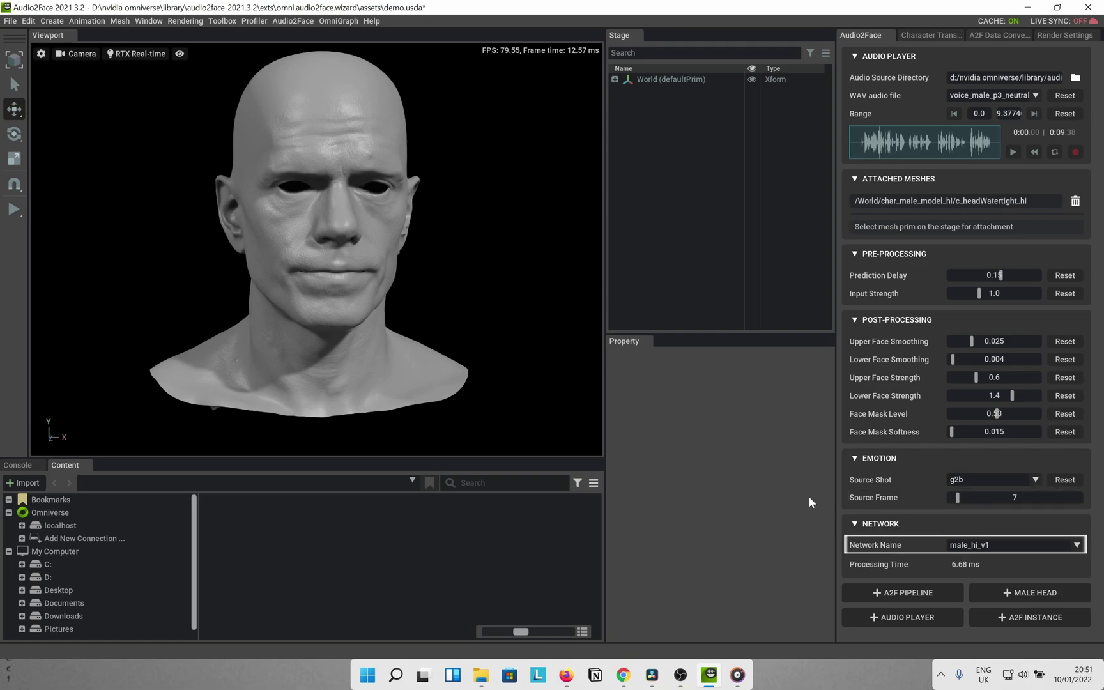
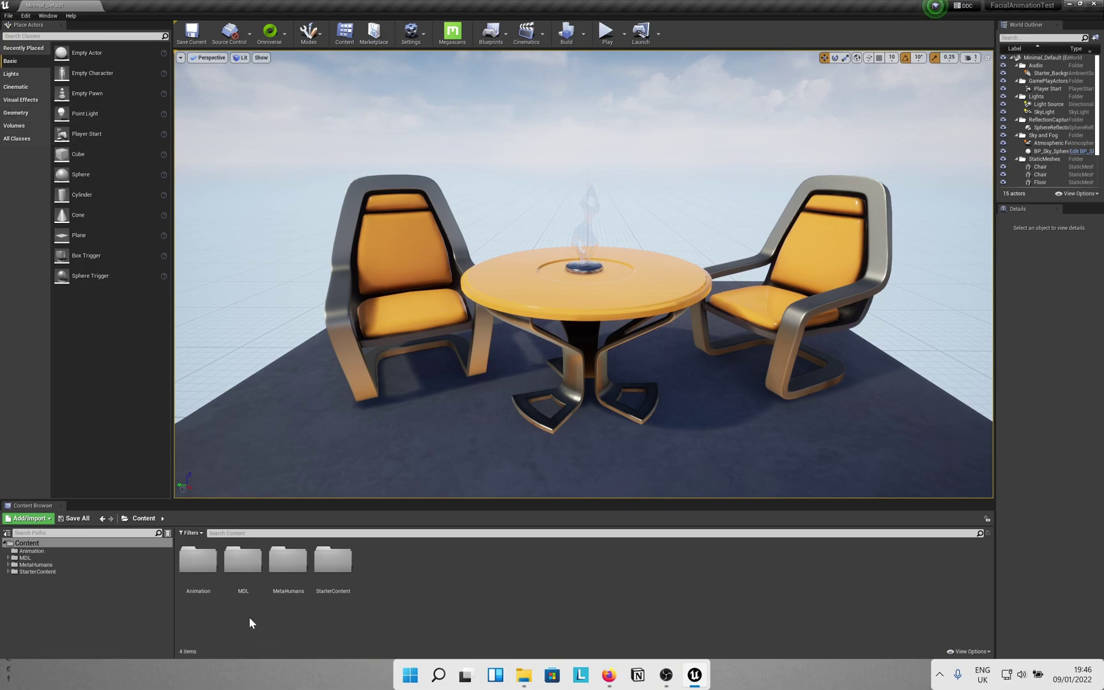
- In Unreal Engine, view the character of the BP_Aoi blueprint from the MetaHumans/Aoi folder, and close the blueprint
double_click(286, 575)
double_click(196, 575)
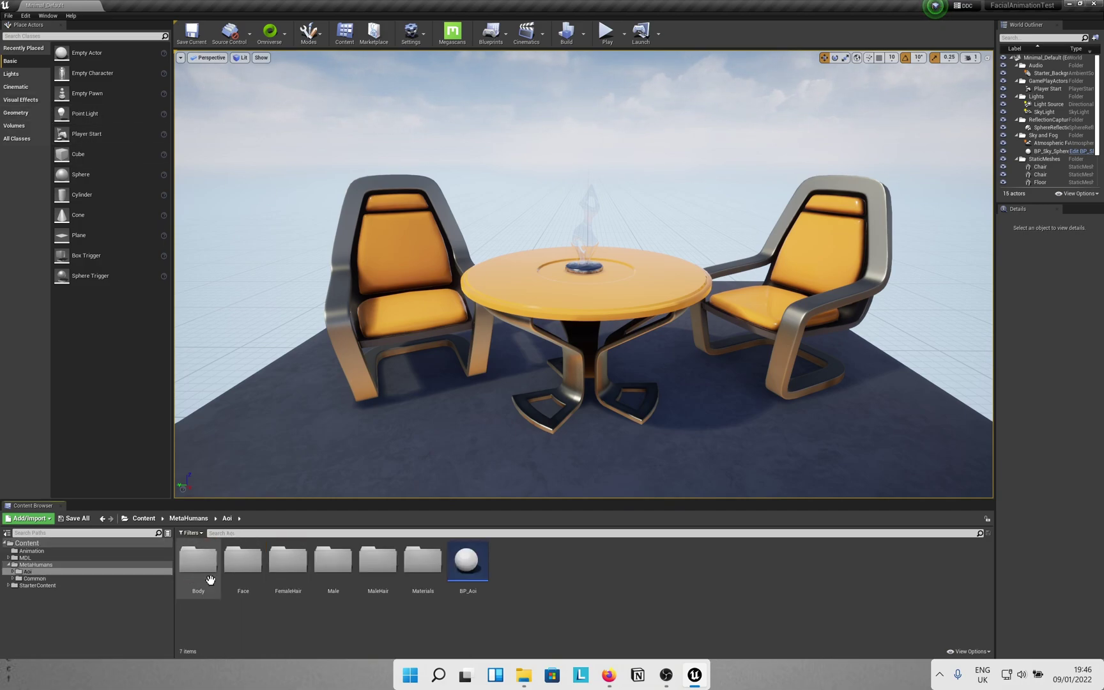
left_click(478, 569)
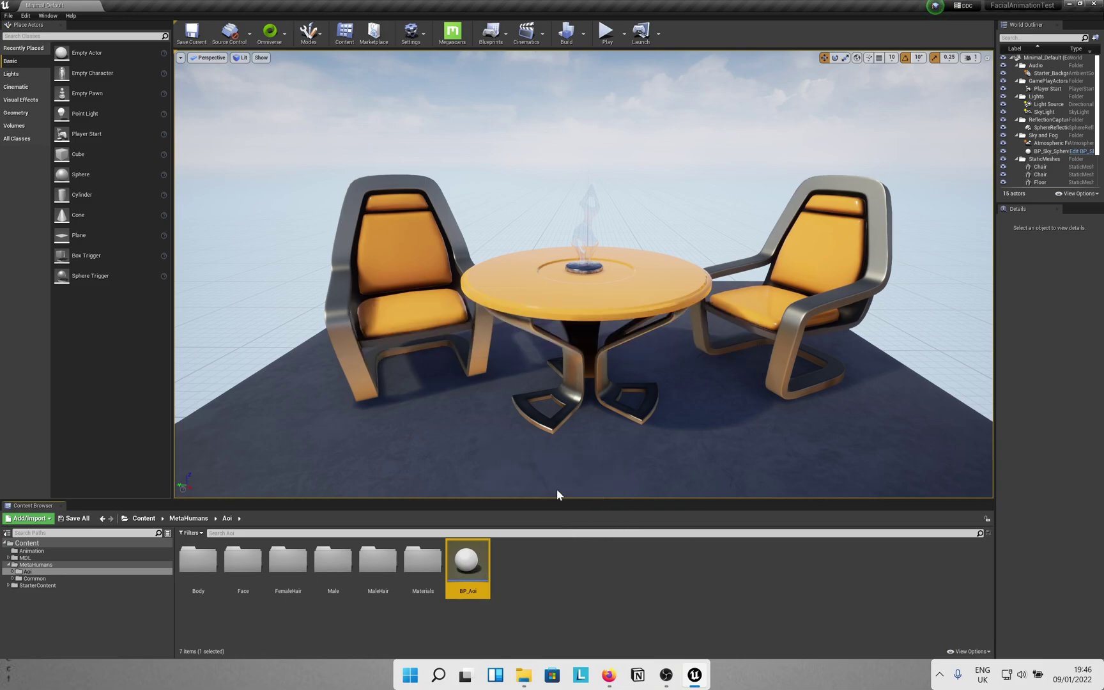
double_click(478, 560)
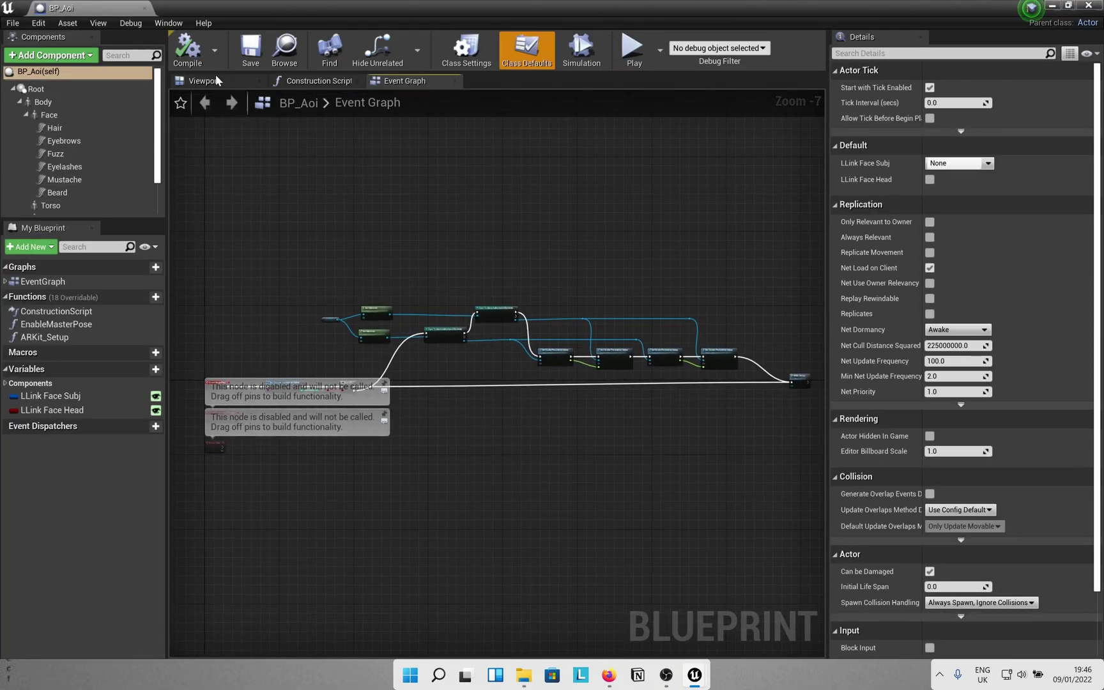
left_click(204, 80)
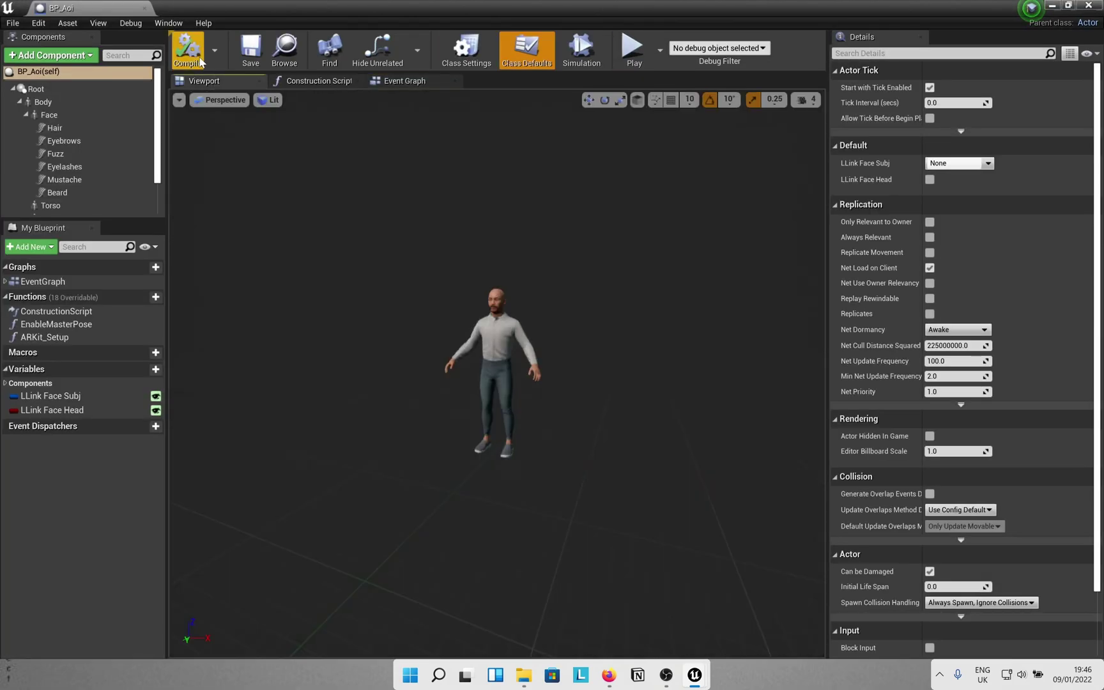
left_click(145, 9)
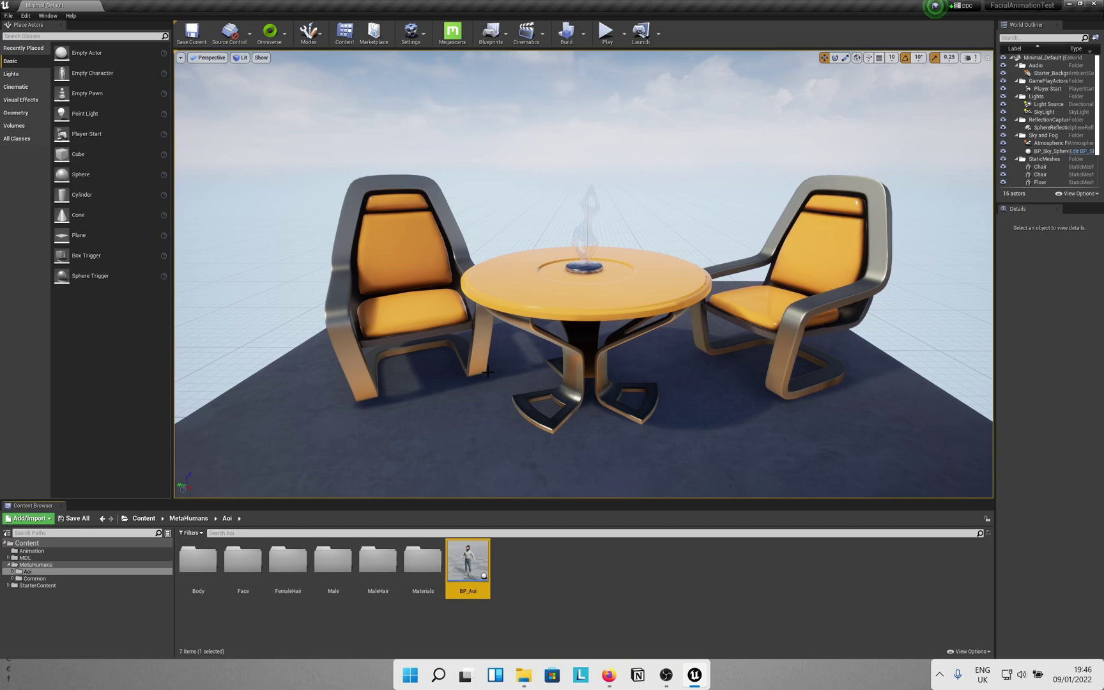
- Create a new level from the template with a floor and sky, and delete the two unneeded actors above the floor
right_click_drag(672, 323, 767, 456)
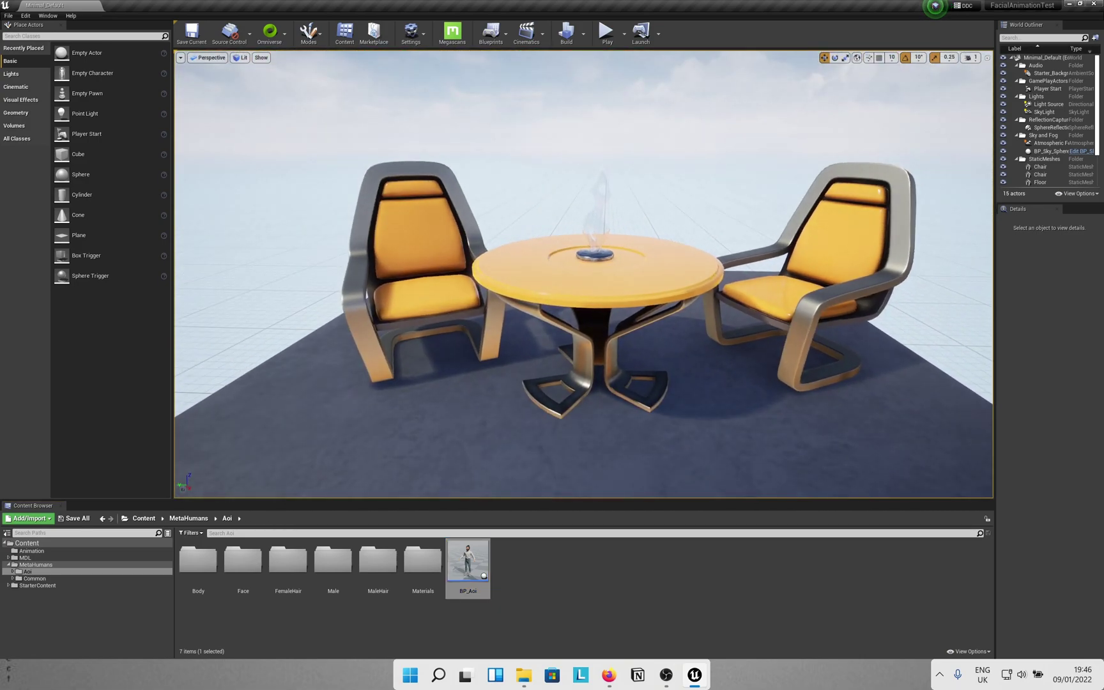
left_click(8, 16)
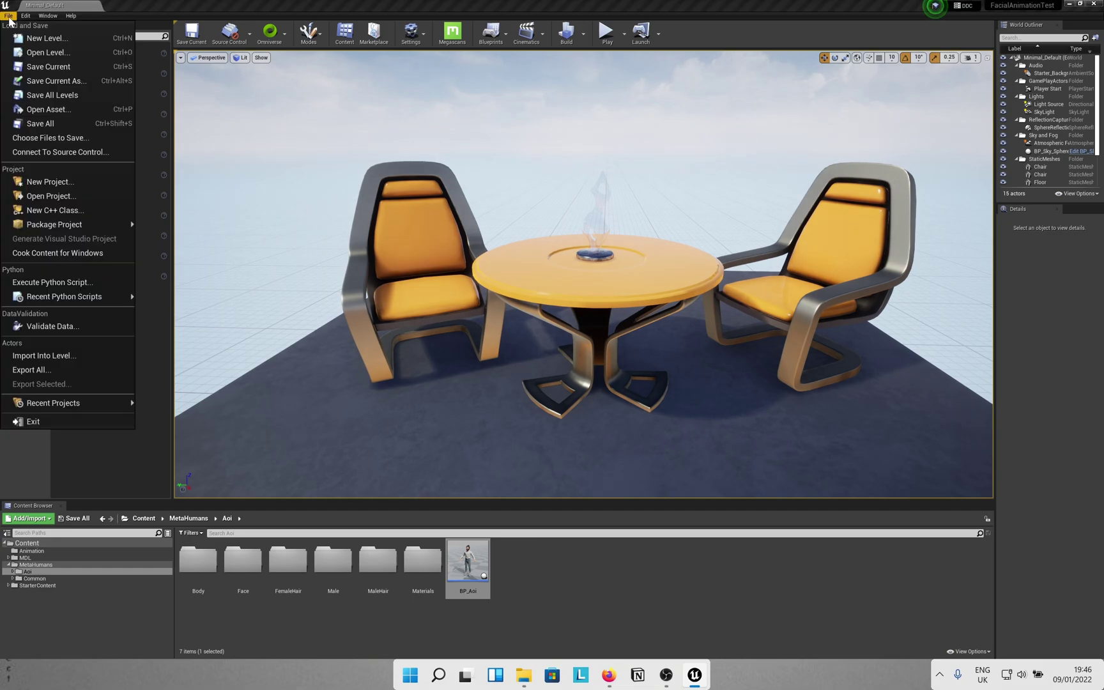
left_click(39, 46)
left_click(420, 284)
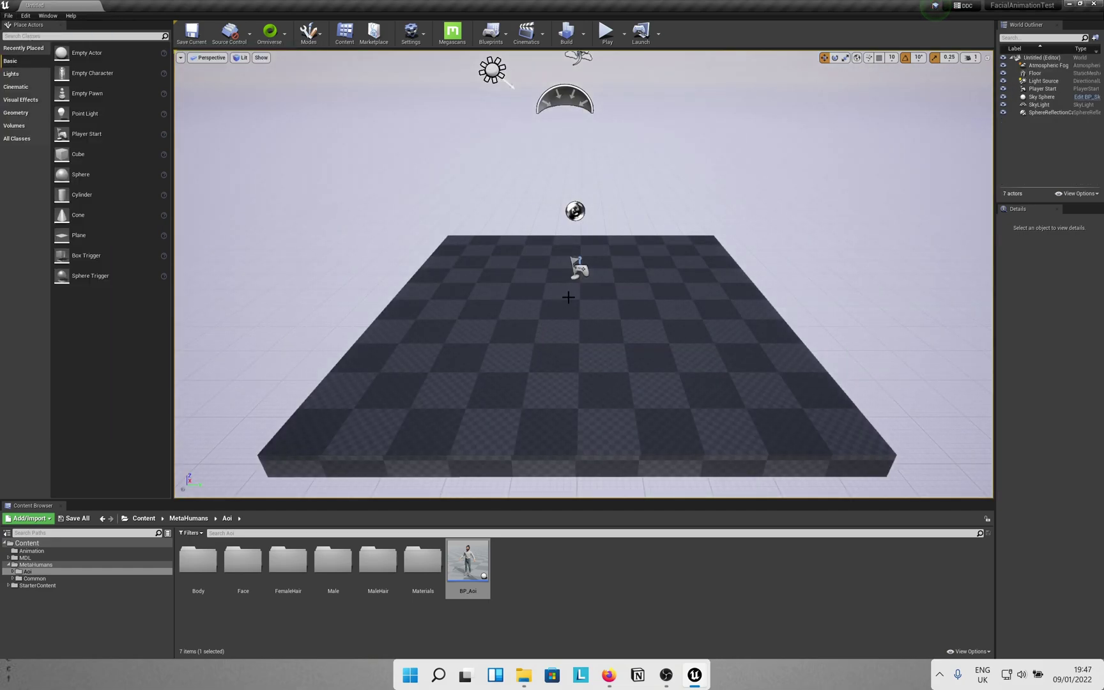
left_click(580, 267)
key("Delete")
left_click(575, 211)
key("Delete")
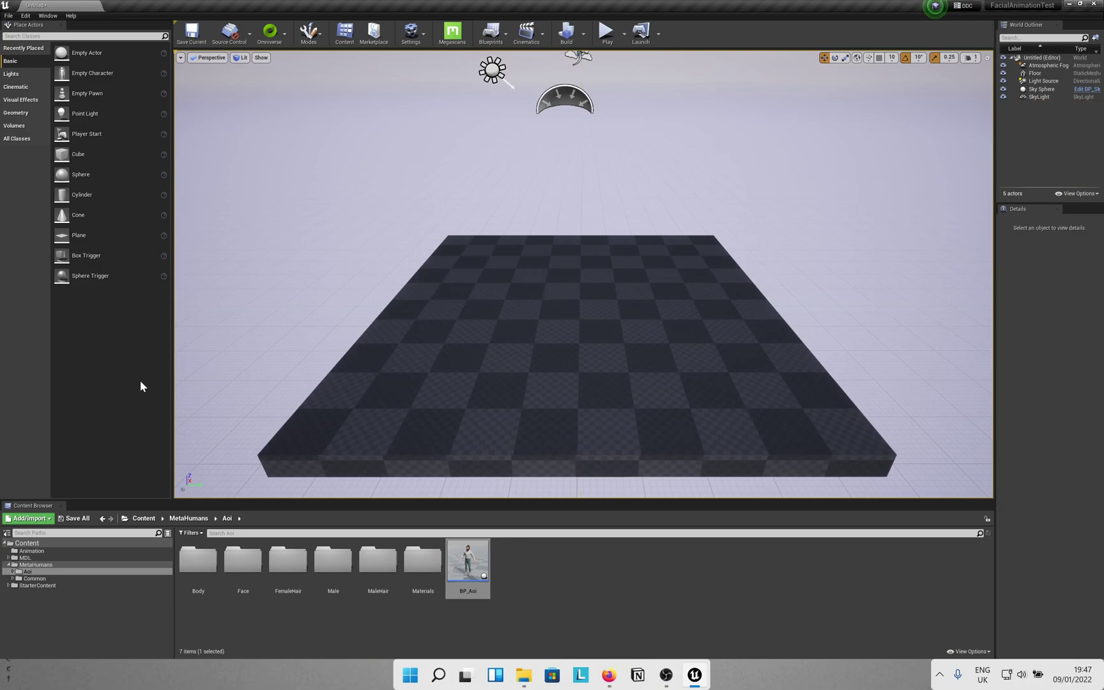
- Place the BP_Aoi MetaHuman on the floor and rotate it about the vertical axis to face the camera
left_click_drag(467, 563, 570, 422)
left_click_drag(667, 395, 662, 395)
right_click_drag(662, 395, 690, 396)
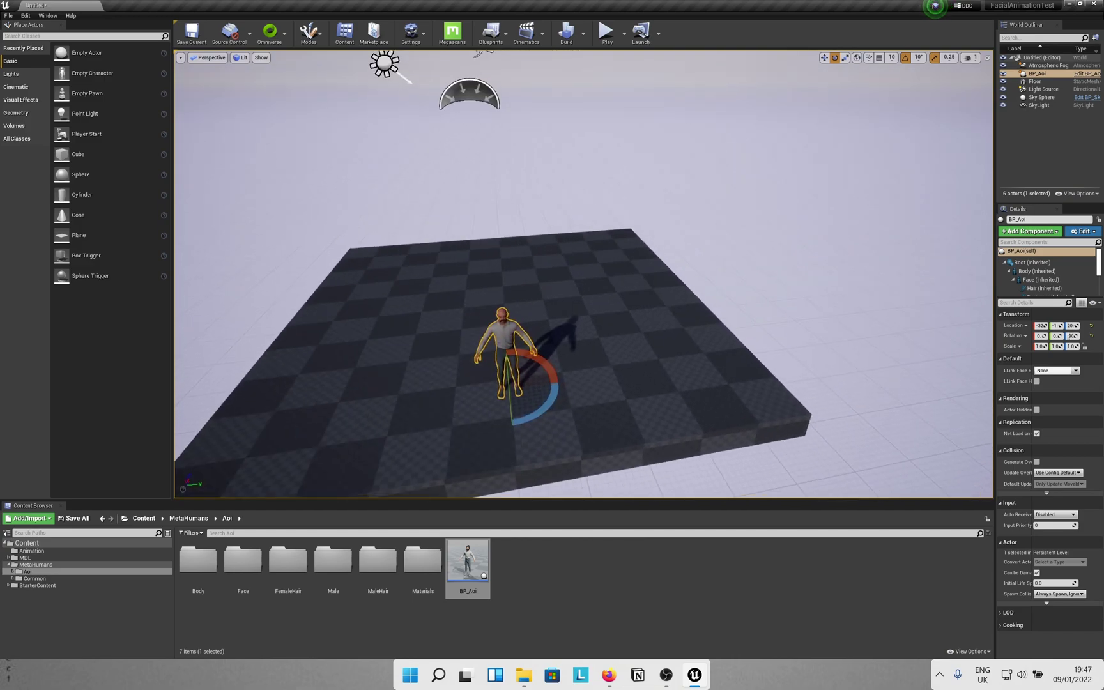
- Adjust the viewport camera speed and frame the MetaHuman's face and shoulders from the front
left_click(969, 57)
left_click(1025, 87)
key("w")
right_click_drag(757, 332, 805, 255)
left_click(974, 58)
left_click(967, 87)
right_click_drag(805, 211, 775, 244)
key("w")
key("a")
key("w")
key("a")
key("w")
key("s")
right_click_drag(573, 287, 573, 284)
right_click_drag(633, 263, 590, 243)
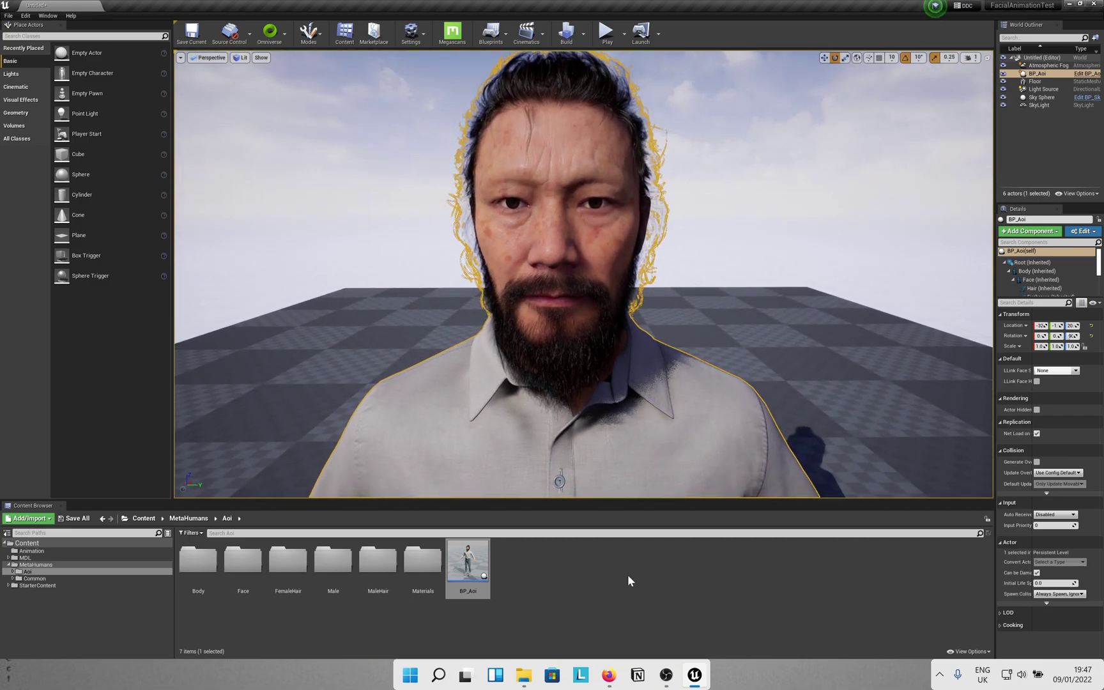
- Import the facial animation a2f_cache_fine_tune_anim.usd into the Animation folder using Face_Archetype_Skeleton, and open the imported animation
left_click(616, 625)
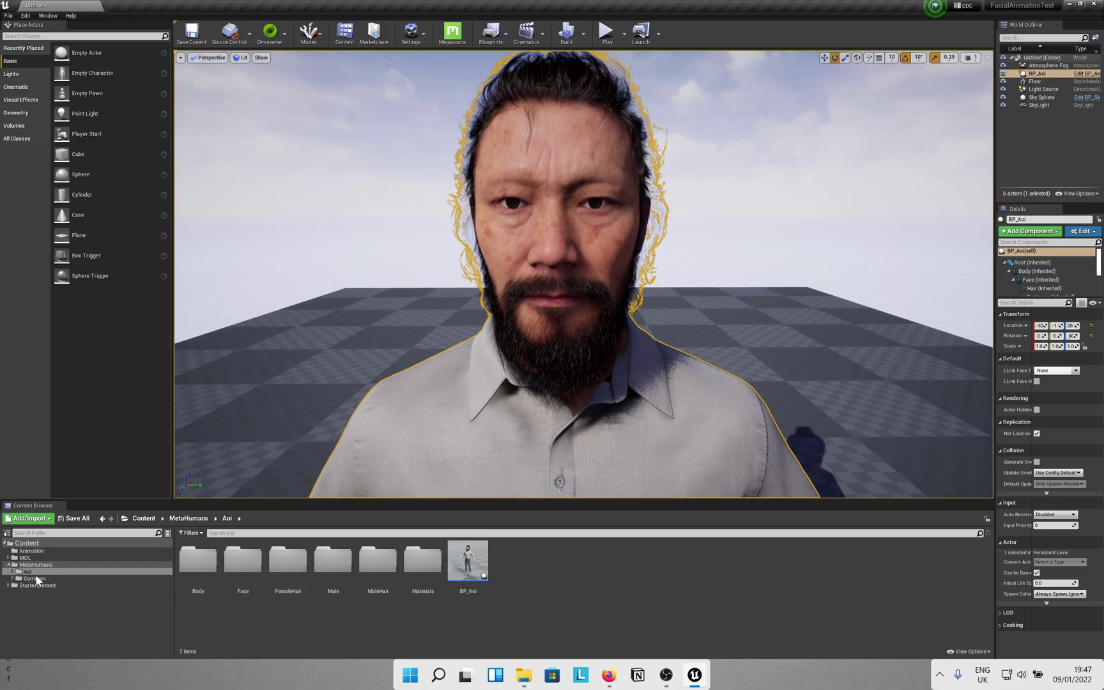
left_click(39, 551)
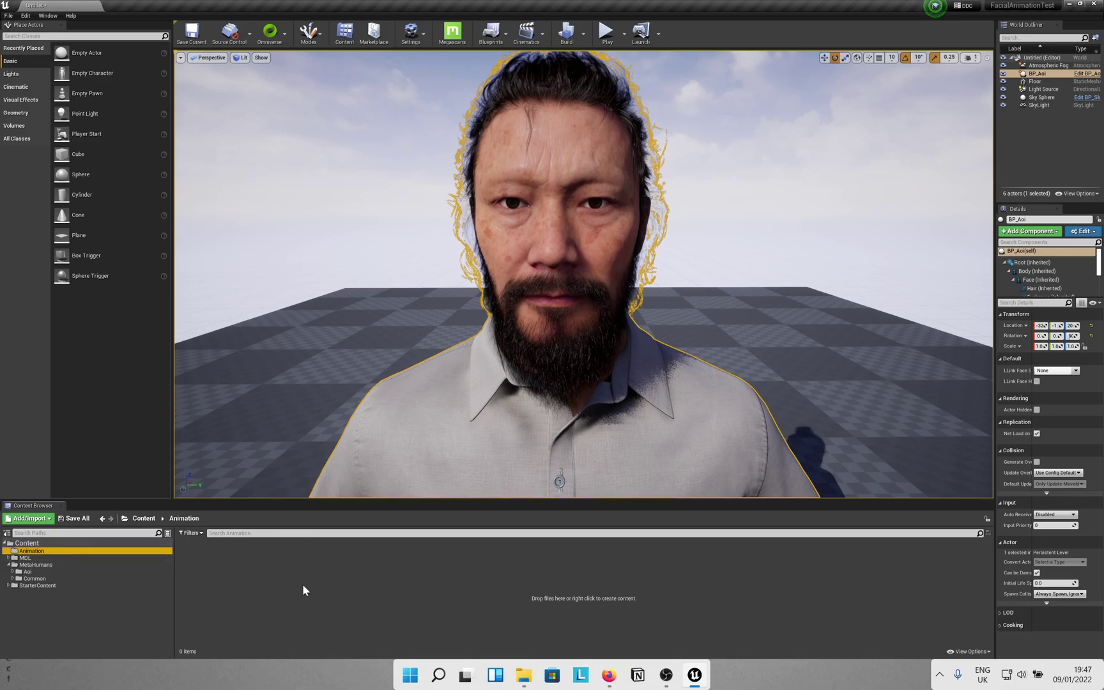
right_click(327, 579)
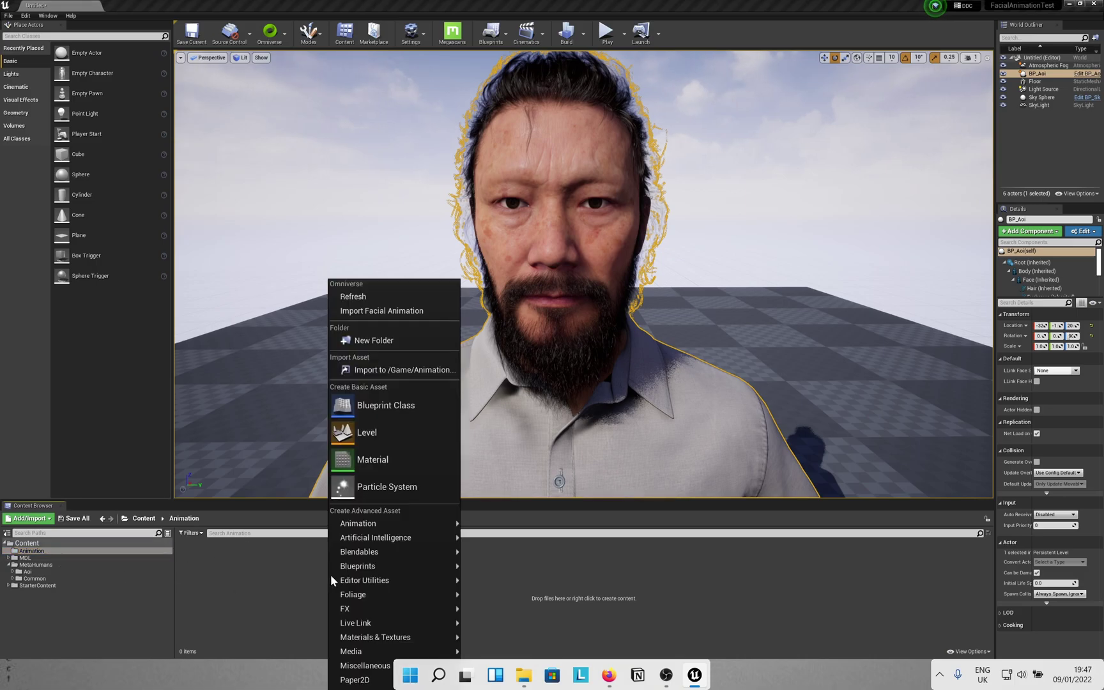
left_click(391, 311)
left_click(658, 288)
double_click(564, 329)
left_click(578, 342)
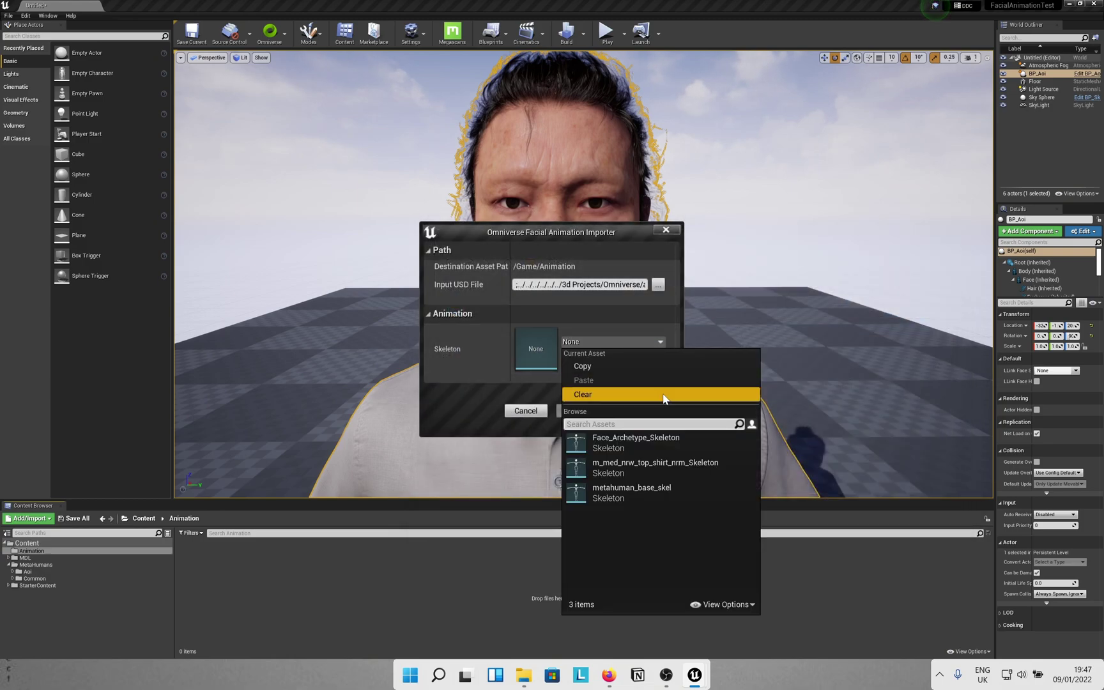
left_click(636, 441)
left_click(563, 411)
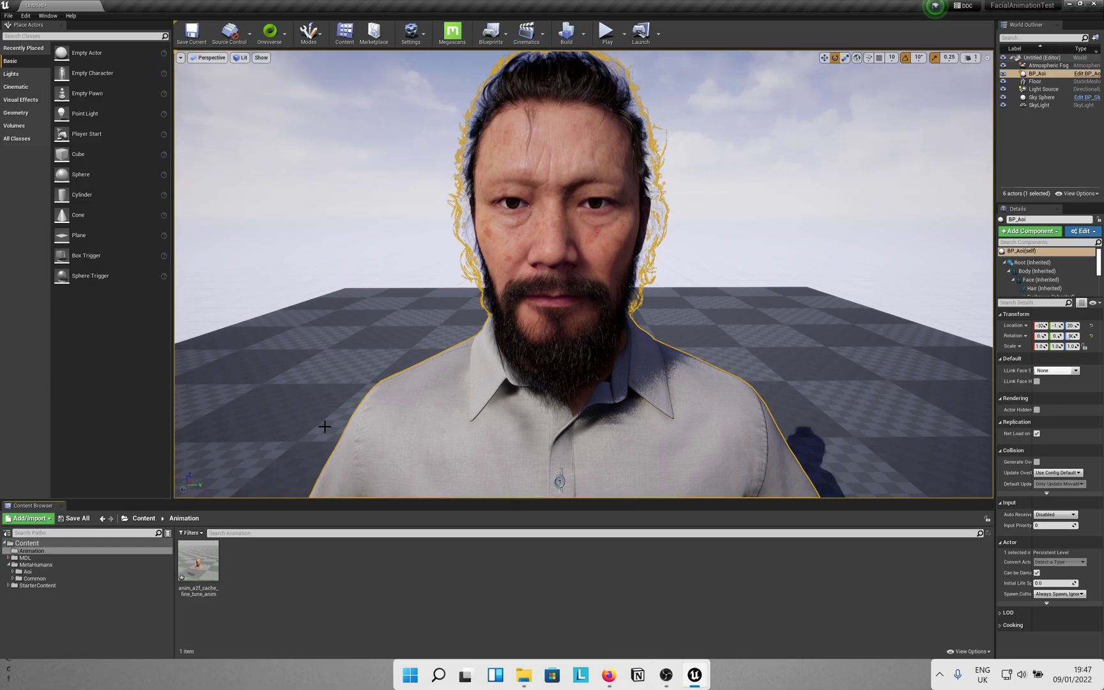
double_click(197, 566)
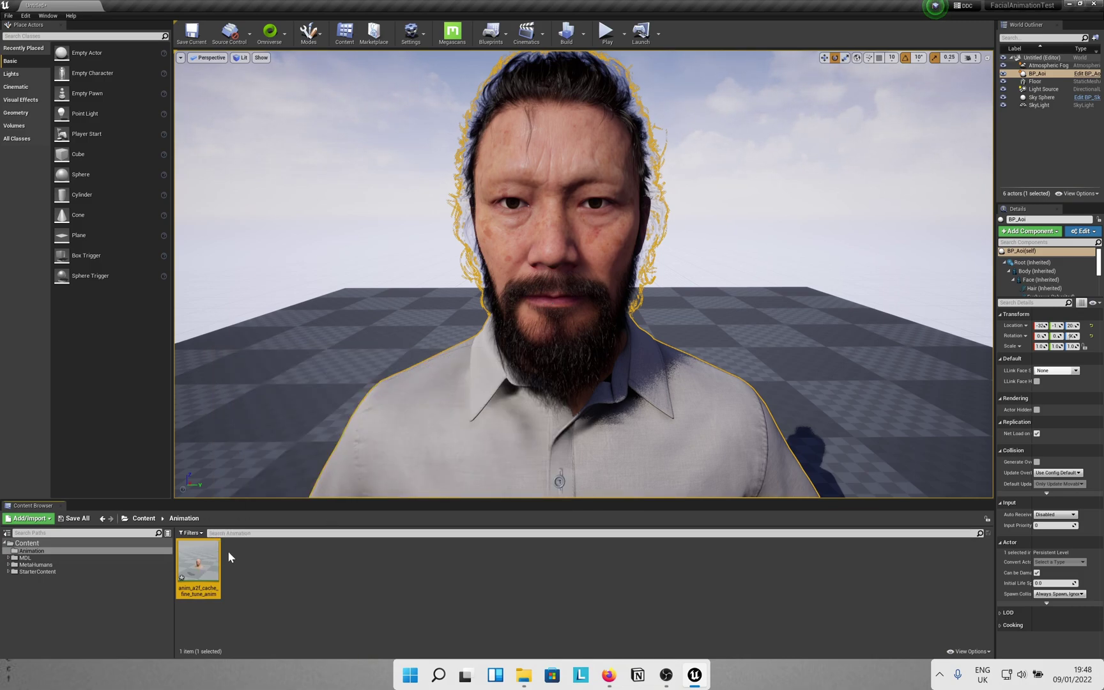
- Import the audio file harvard_sentences.wav from the Audio2Face Animation Tweaking project's Source folder into the Animation folder
right_click(253, 567)
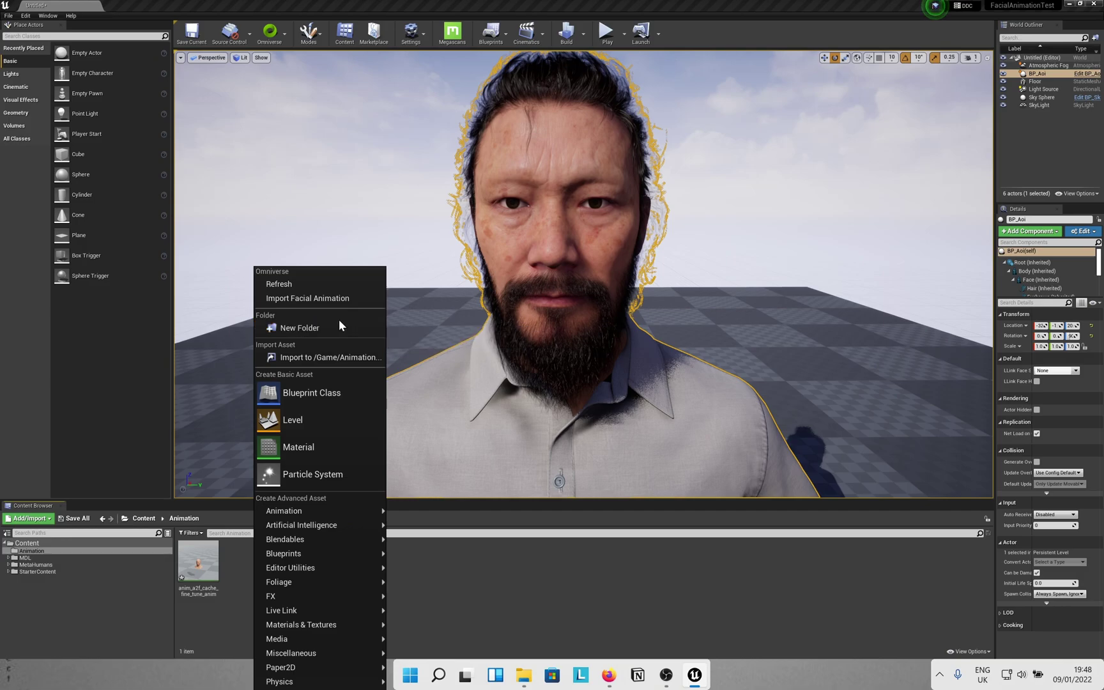
left_click(313, 357)
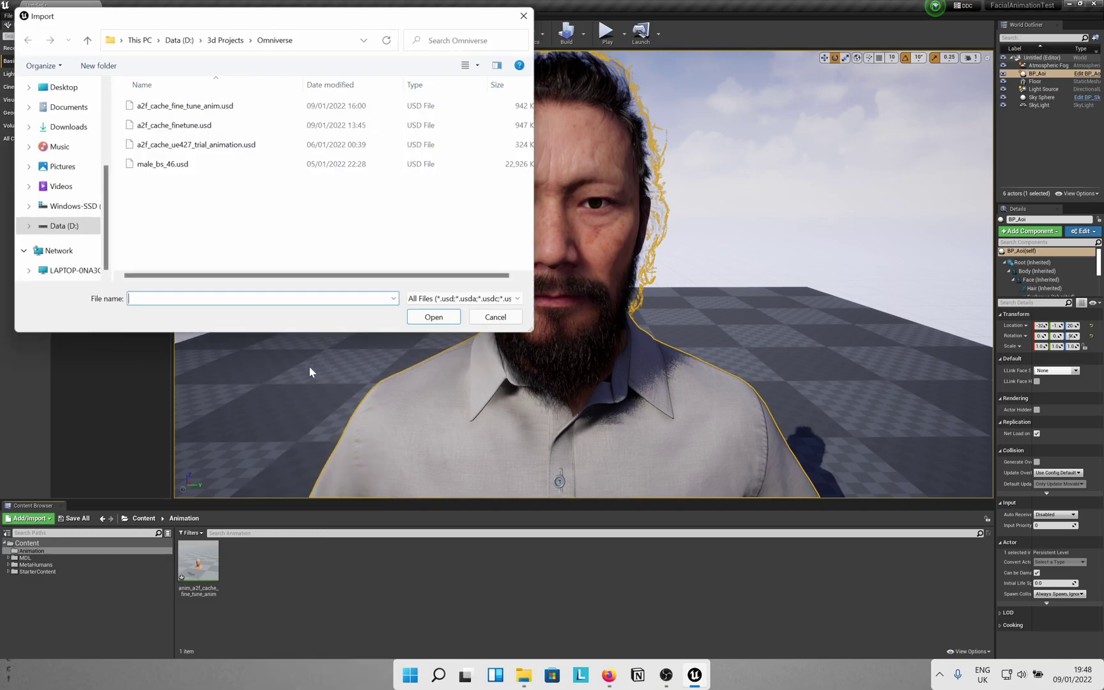
left_click(59, 229)
scroll(150, 227, "down", 2)
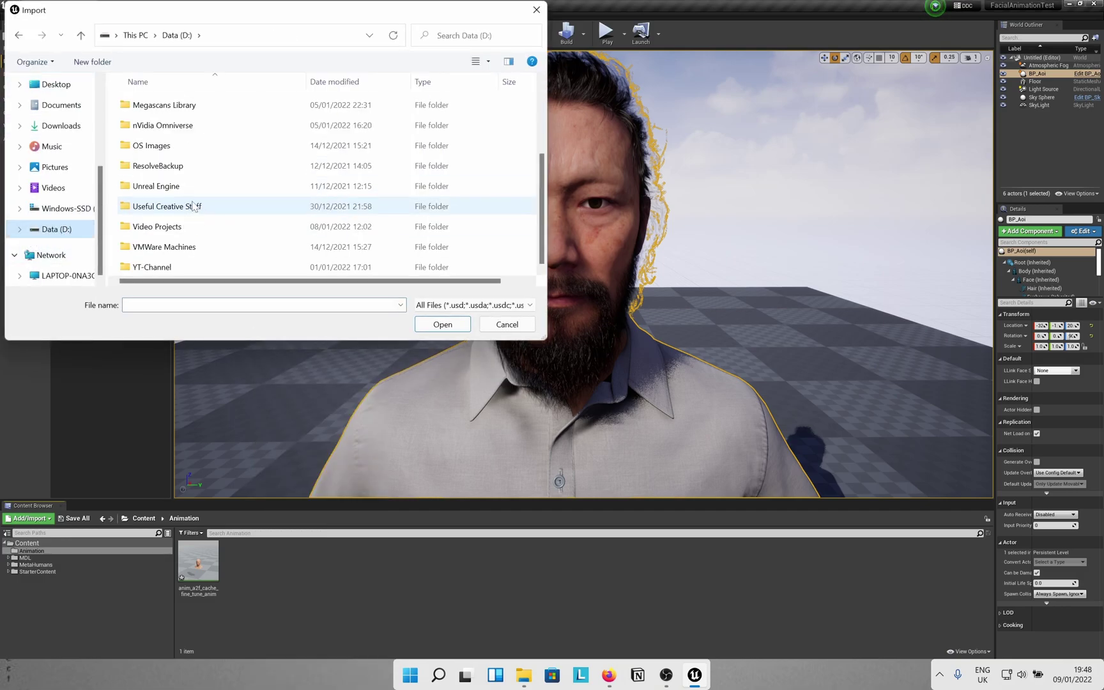
double_click(179, 231)
double_click(198, 164)
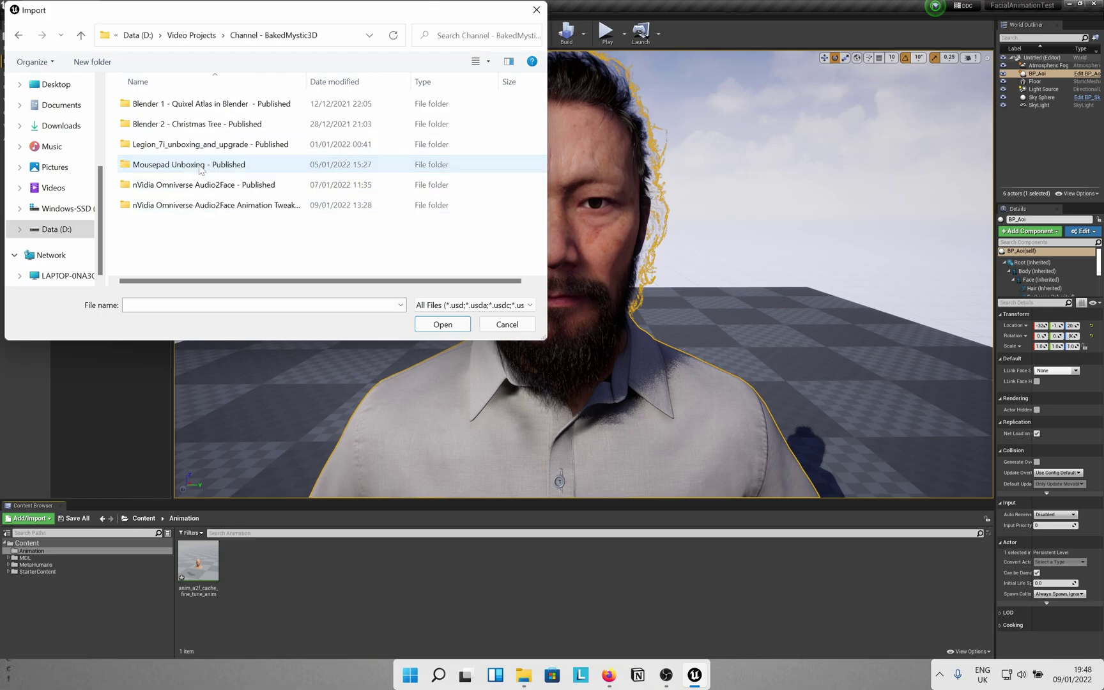
double_click(166, 205)
double_click(148, 104)
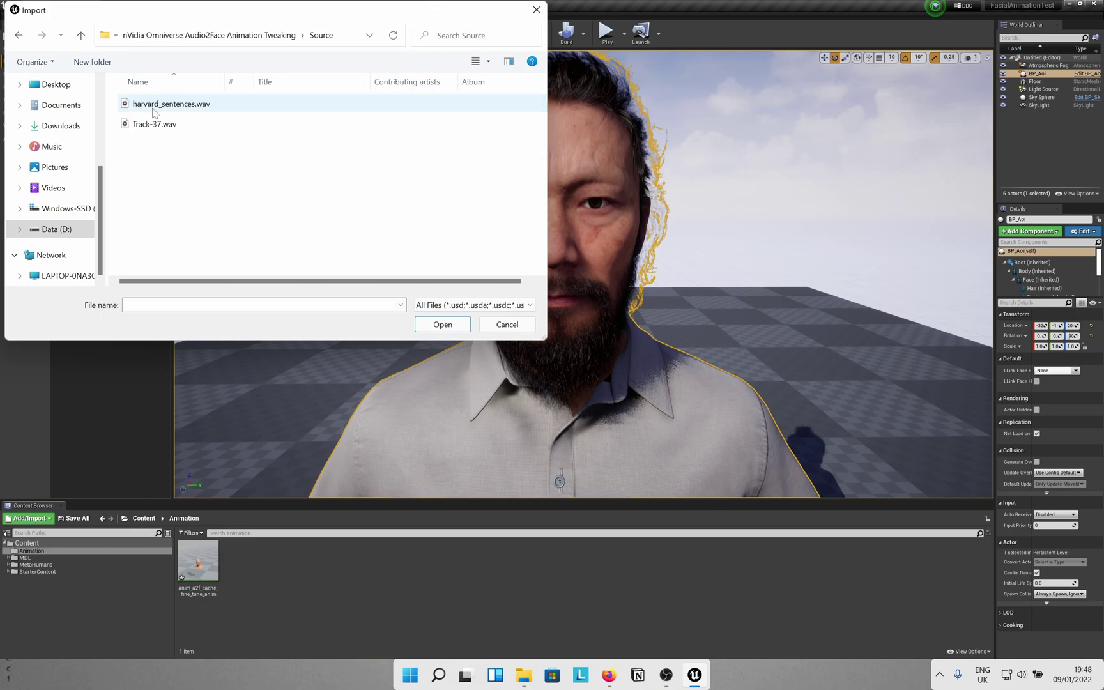
double_click(174, 113)
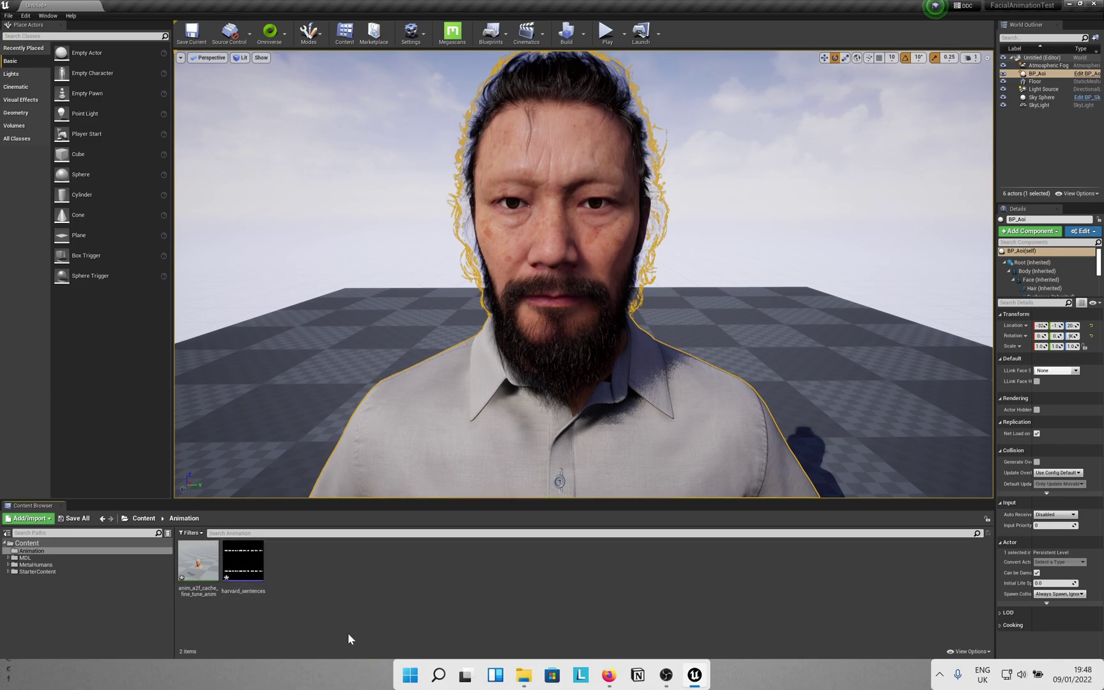
- Create a level sequence with the default name in the Animation folder and open it
right_click(279, 600)
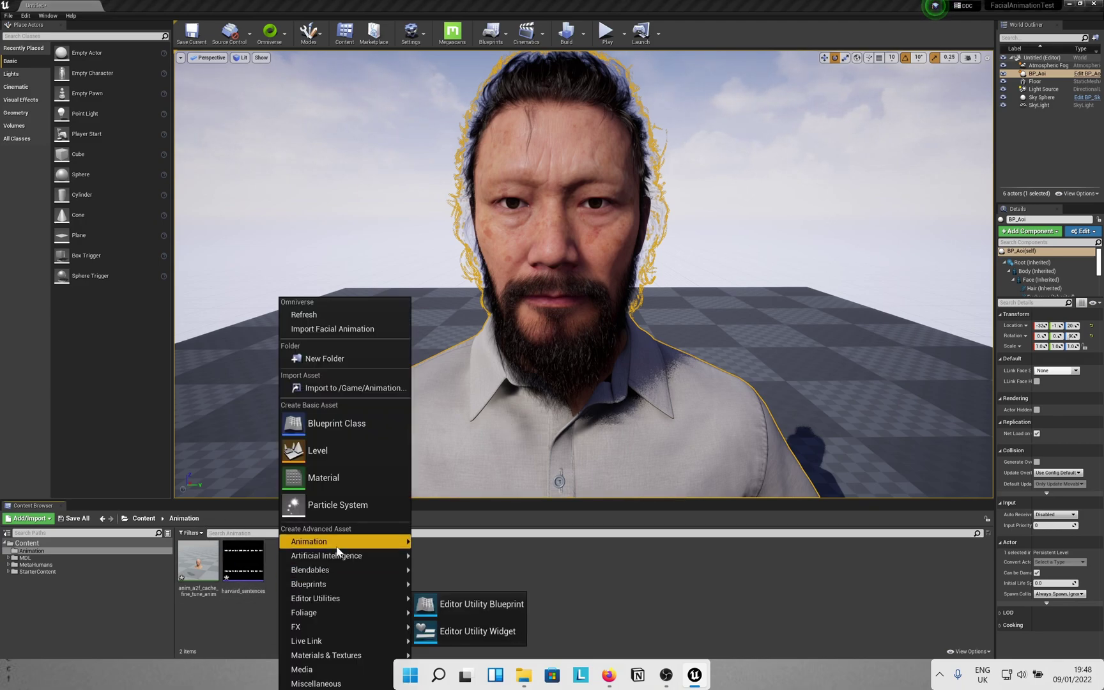
mouse_move(357, 541)
left_click(458, 566)
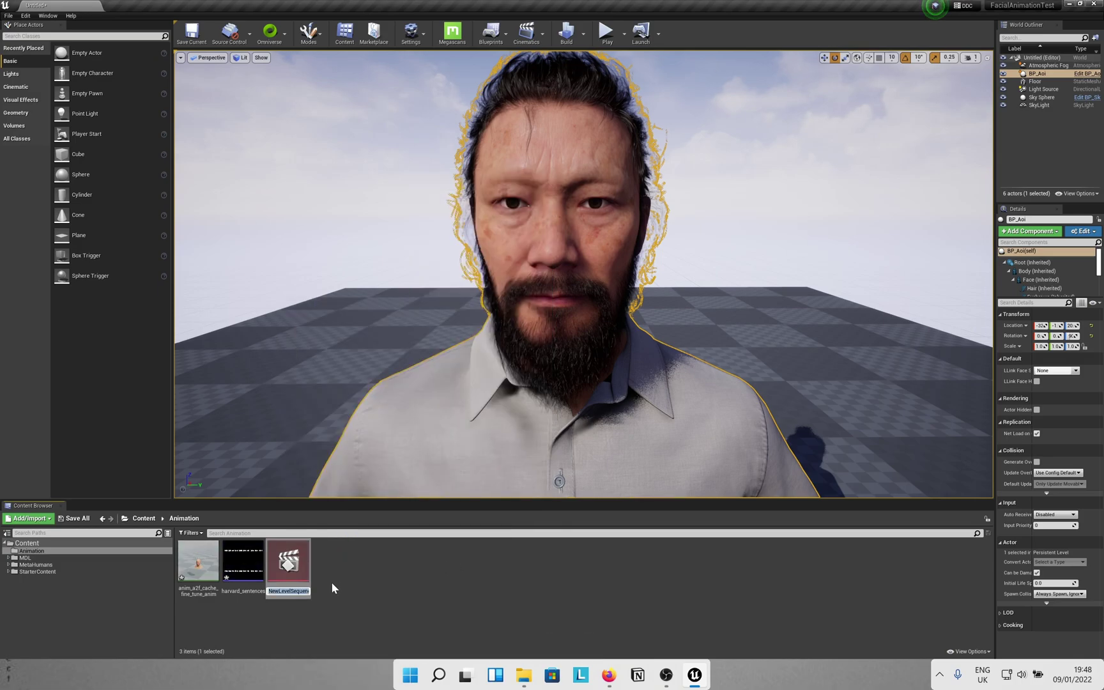
key("Return")
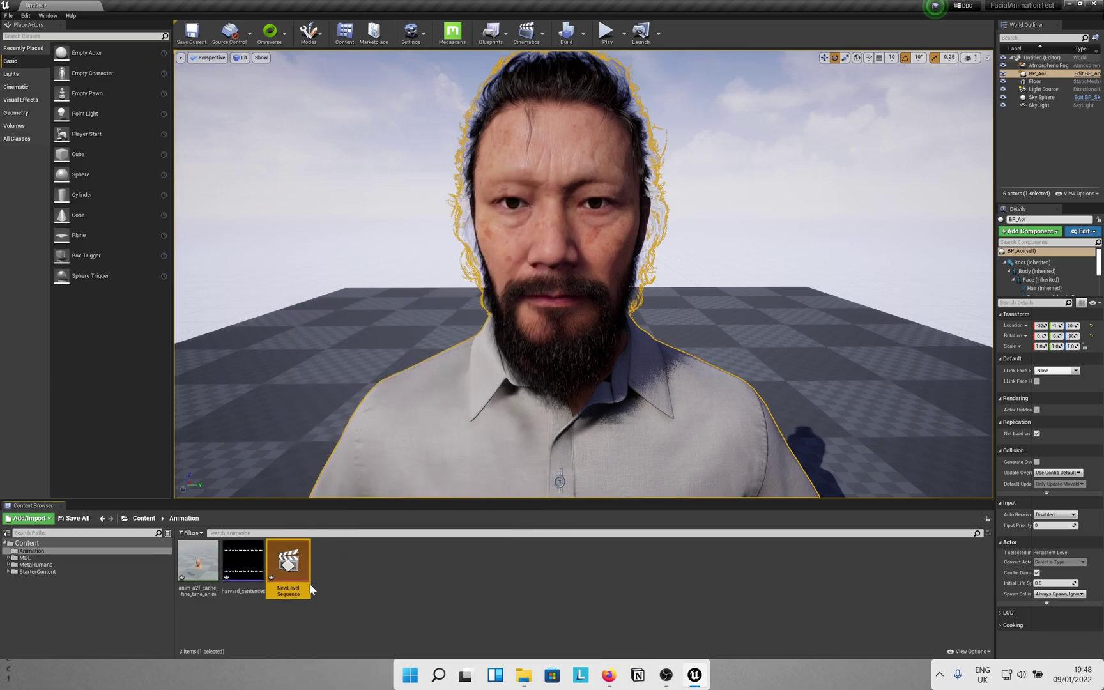
double_click(296, 578)
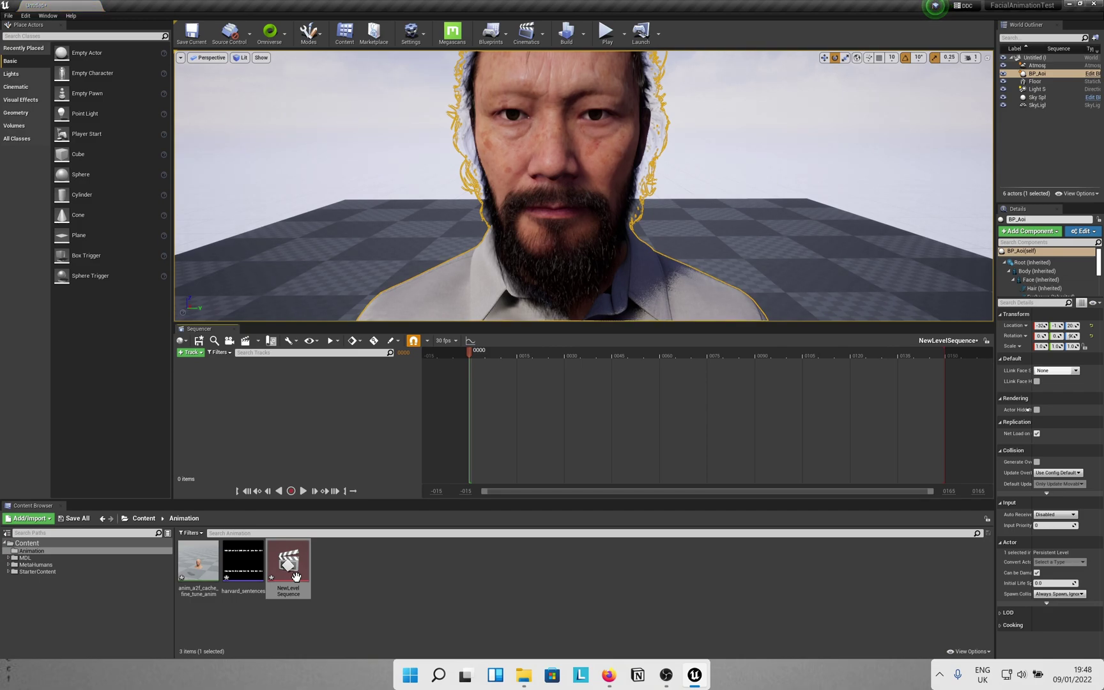
- Add the harvard_sentences audio to the level sequence and enlarge the sequencer and viewport areas
left_click_drag(389, 502, 389, 550)
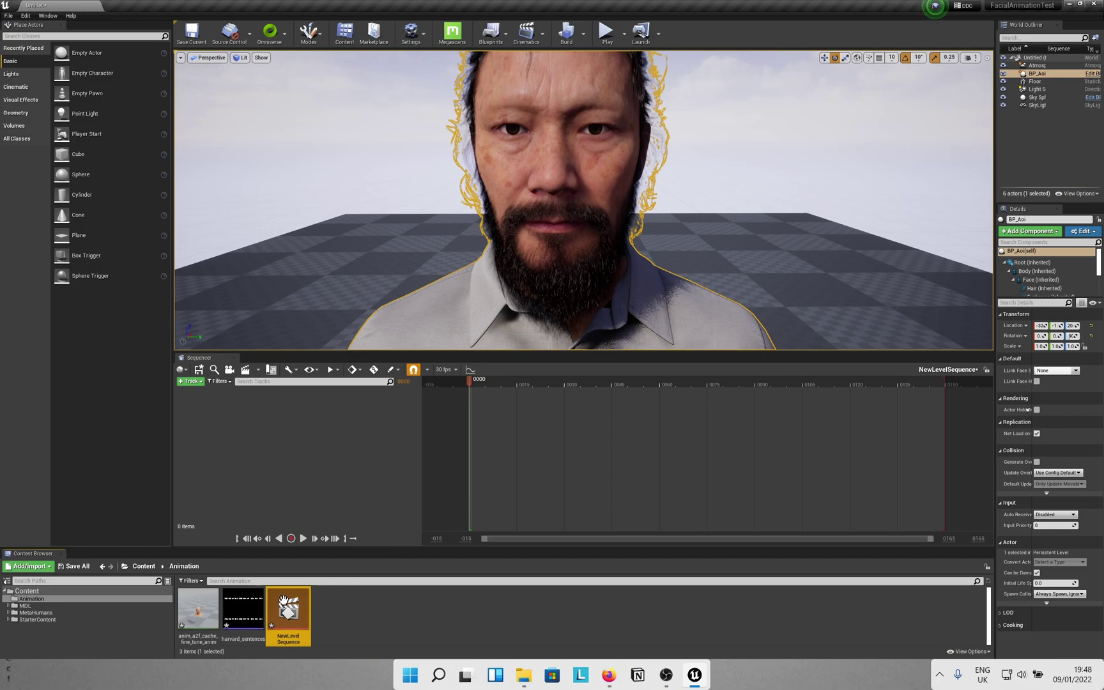
left_click_drag(243, 607, 308, 439)
left_click_drag(386, 554, 364, 624)
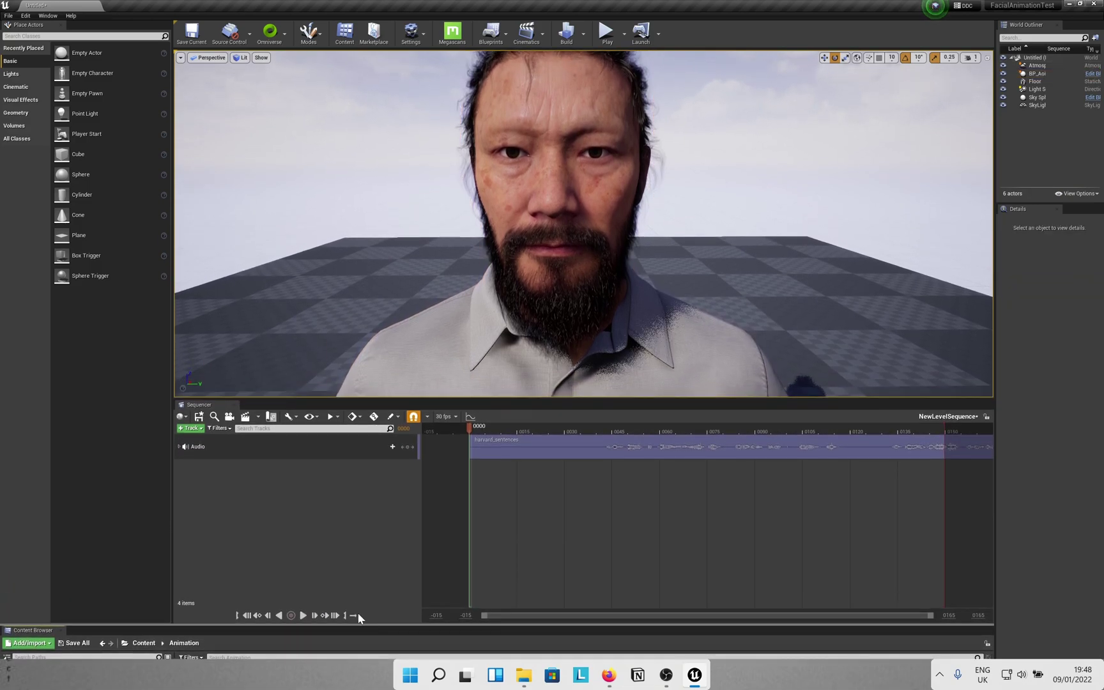
left_click_drag(319, 400, 313, 437)
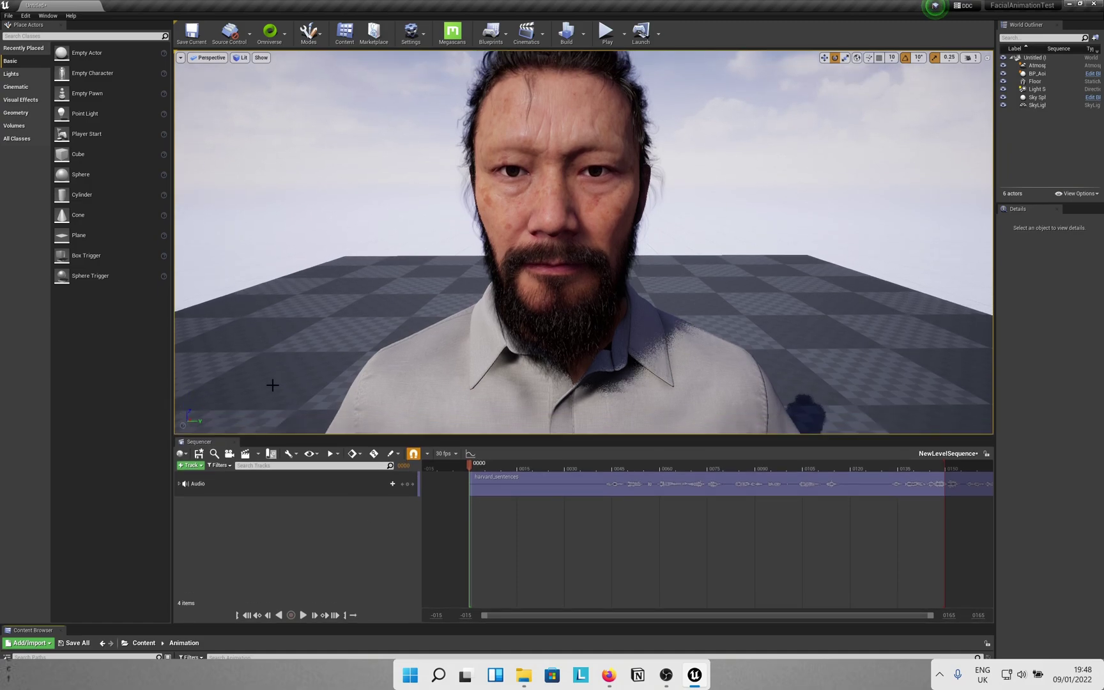
left_click(176, 337)
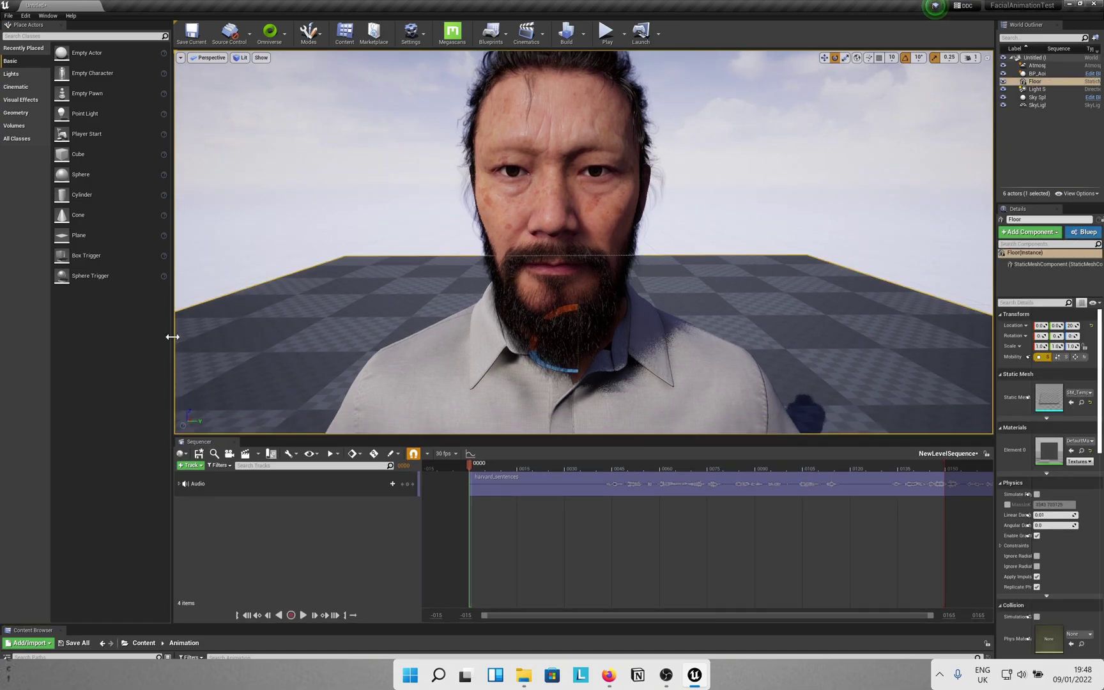
left_click_drag(173, 337, 106, 335)
- Add the BP_Aoi actor to the level sequence and bring its facial control board into view
left_click(361, 382)
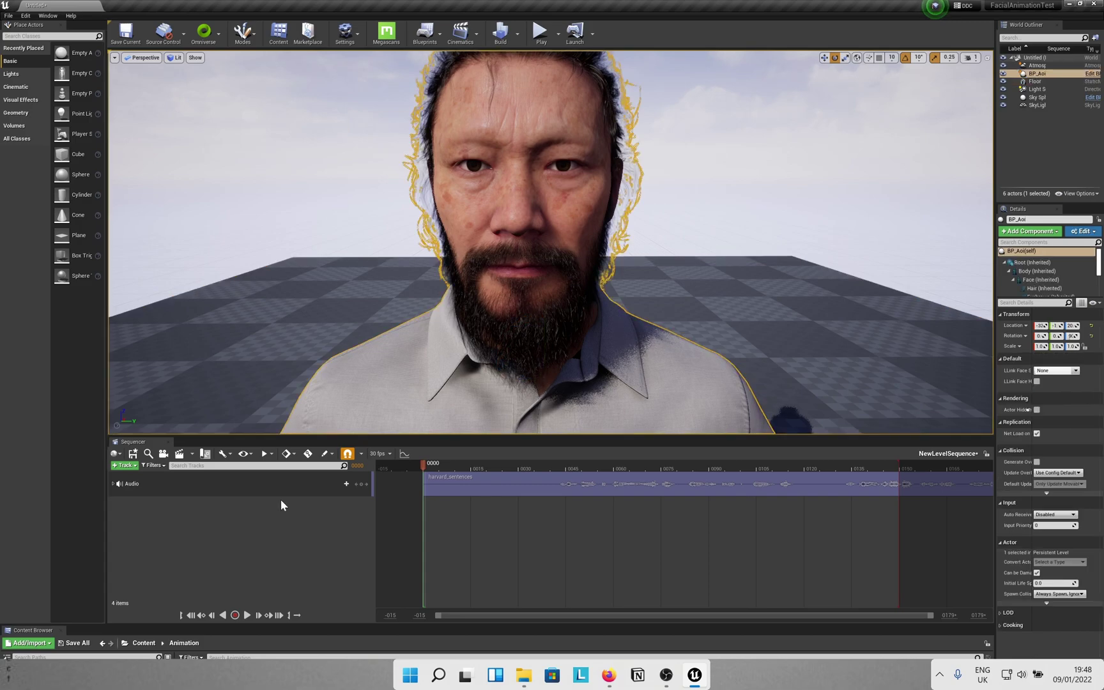
left_click(124, 465)
mouse_move(170, 477)
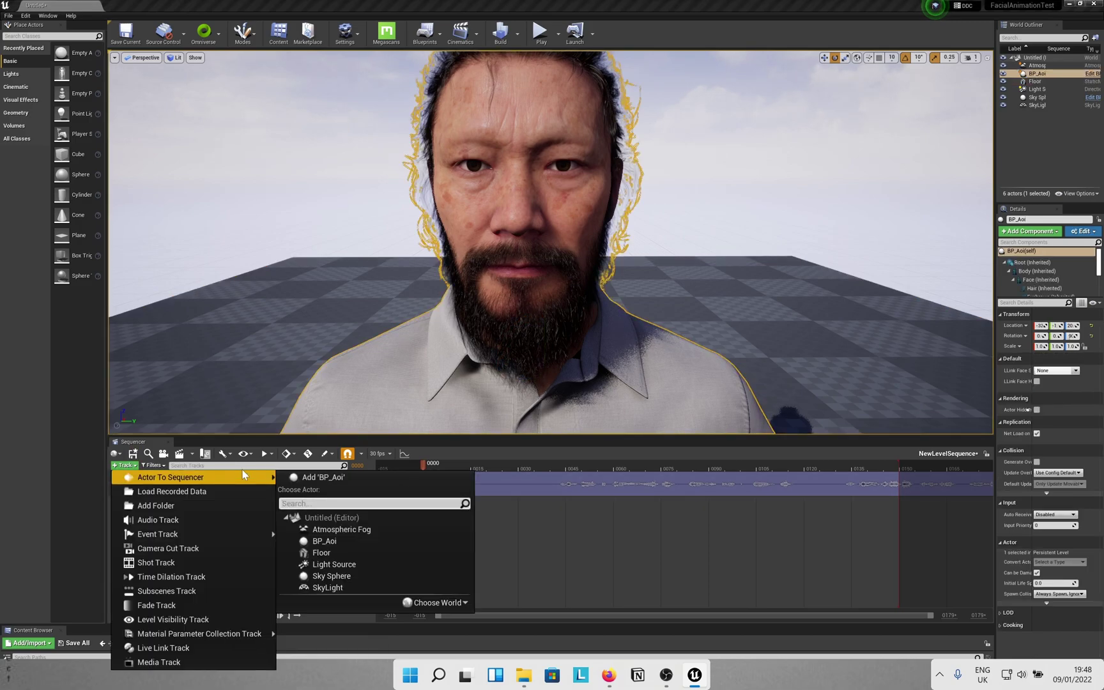
left_click(325, 541)
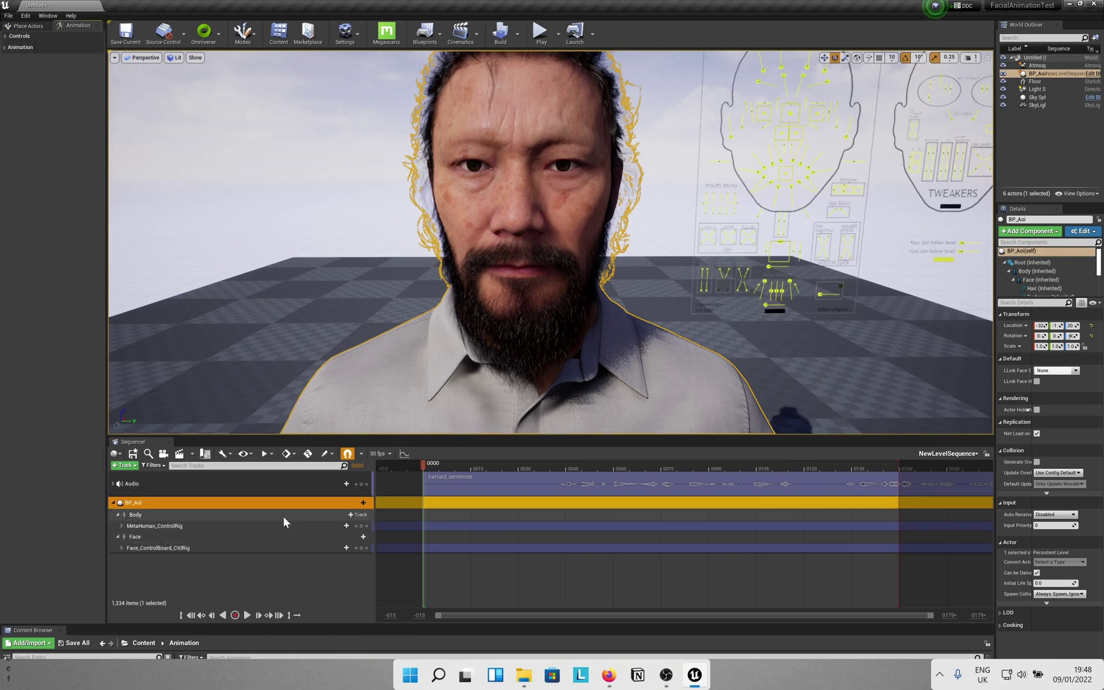
mouse_move(803, 182)
right_mouse_down()
mouse_move(784, 190)
mouse_move(800, 163)
mouse_move(785, 179)
right_mouse_up()
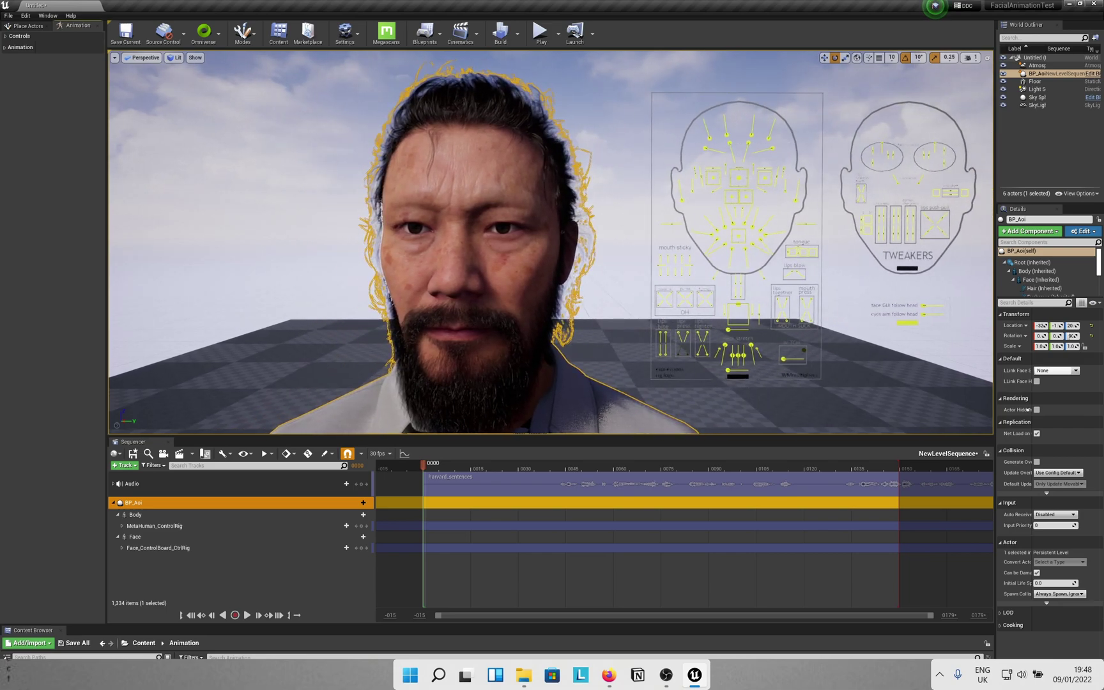
- Examine the brow and nose wrinkle controls on the facial control board and their matching rig tracks
left_click(730, 140)
mouse_move(728, 141)
left_mouse_down()
mouse_move(734, 162)
mouse_move(727, 134)
left_mouse_up()
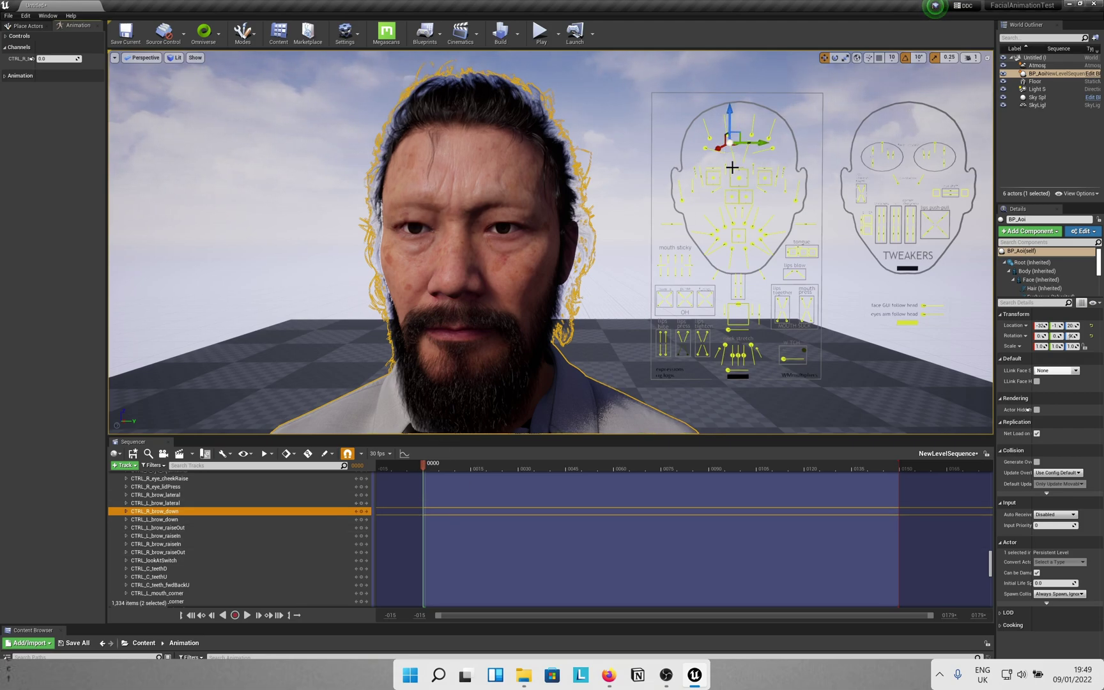
left_click(764, 222)
mouse_move(802, 192)
right_mouse_down()
mouse_move(789, 207)
mouse_move(812, 154)
mouse_move(802, 192)
right_mouse_up()
key("w")
key("s")
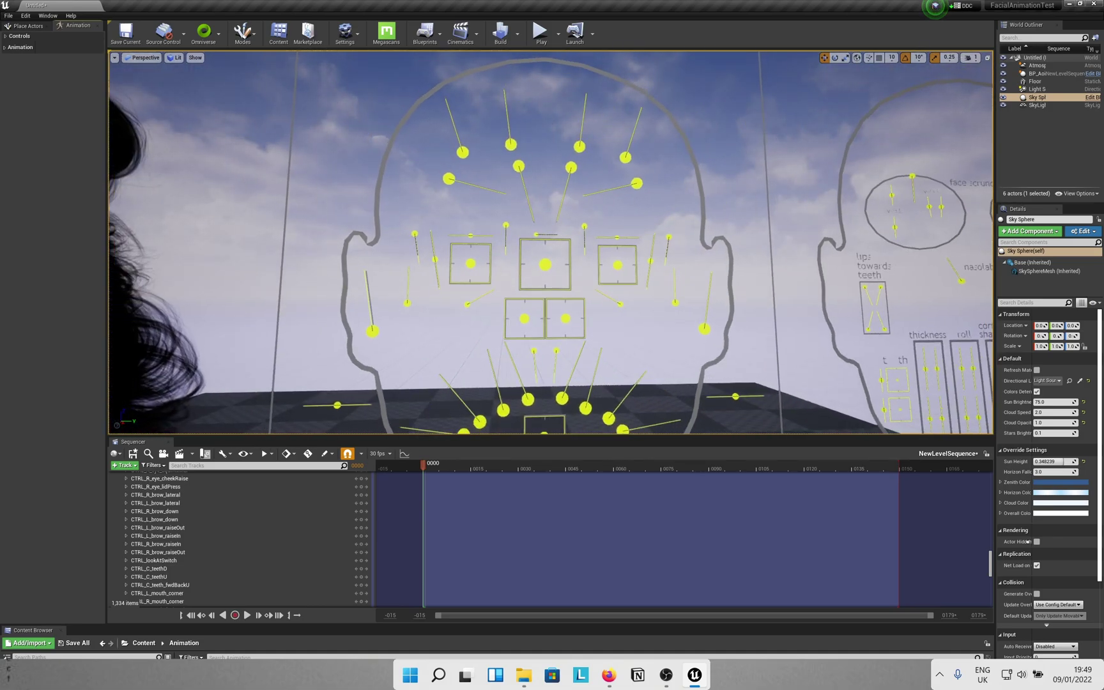
key("a")
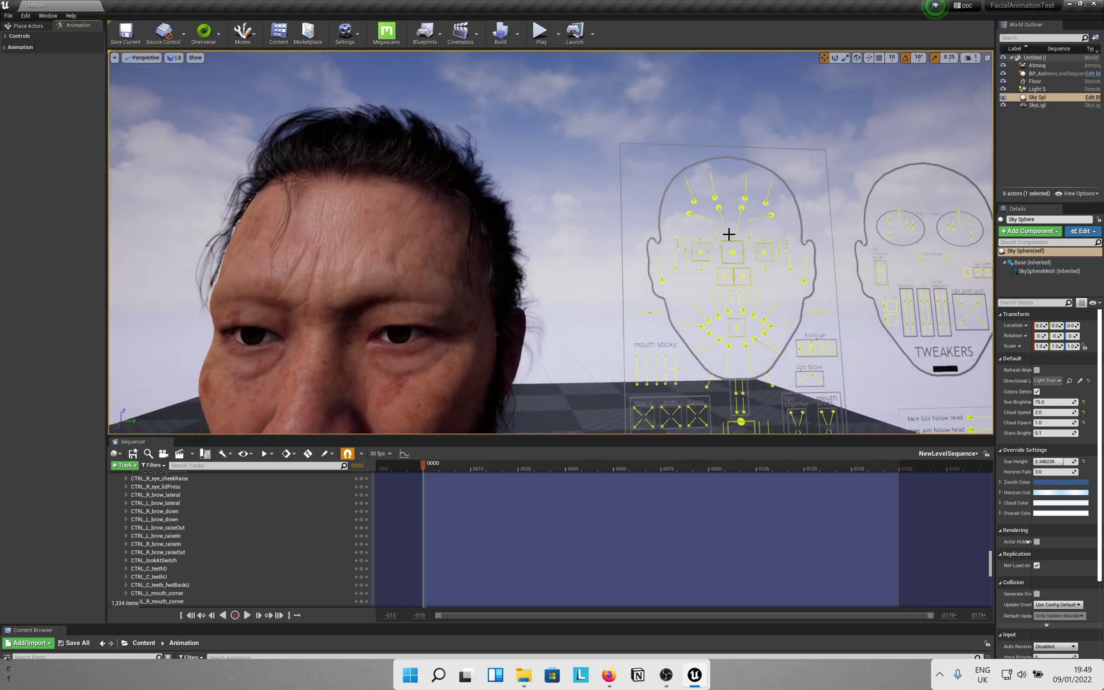
left_click(714, 235)
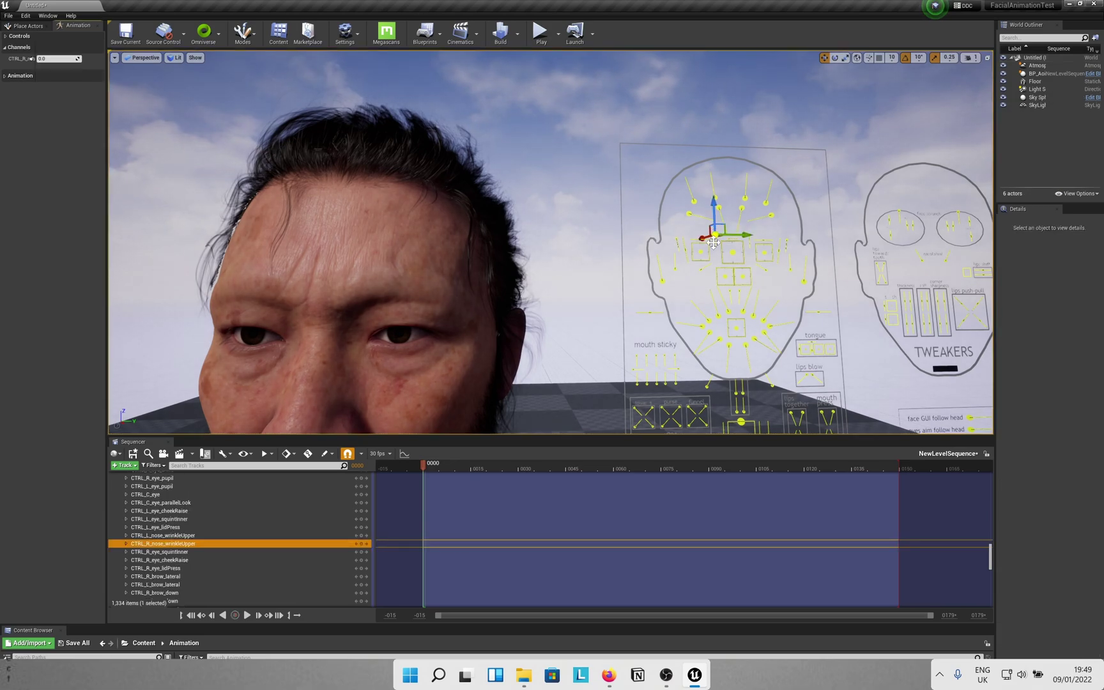
left_click(720, 208)
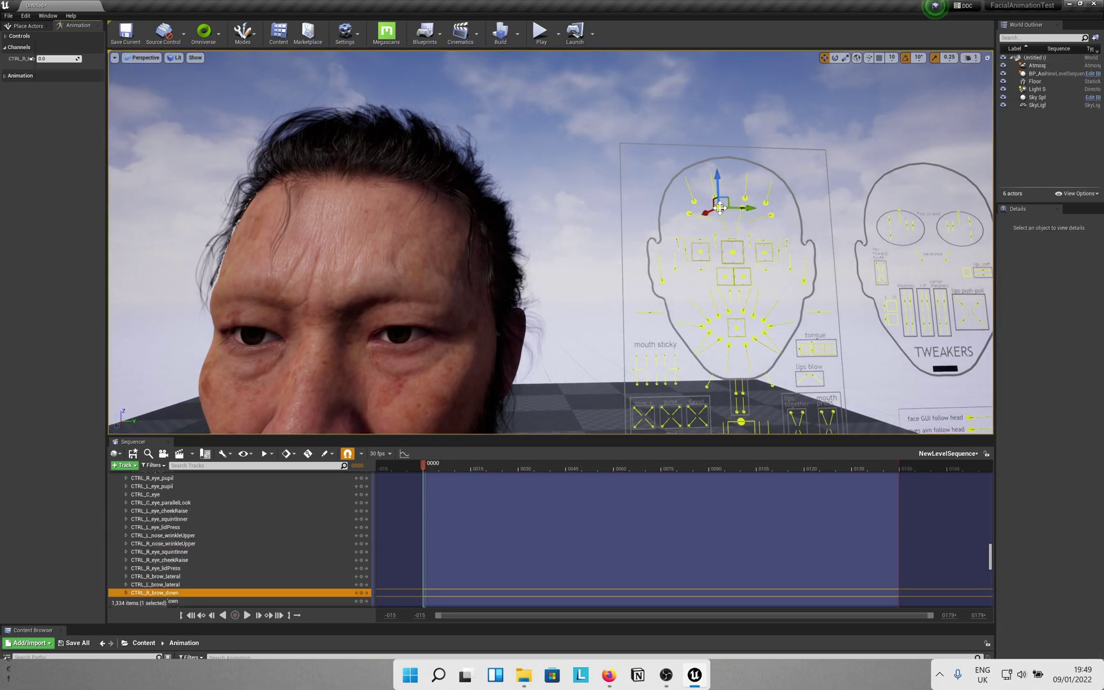
left_click(689, 214)
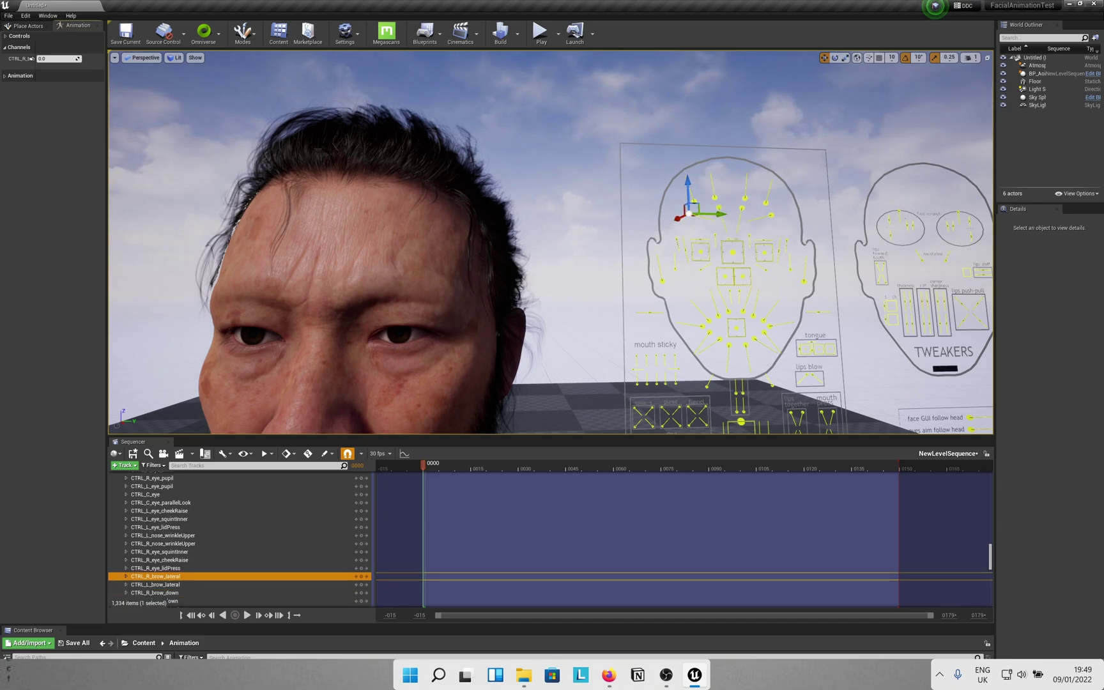
- Examine the eyelid press and blink controls on the facial control board, ending on the full face and board
right_click_drag(778, 256, 774, 280)
key("d")
right_click_drag(803, 232, 805, 234)
key("w")
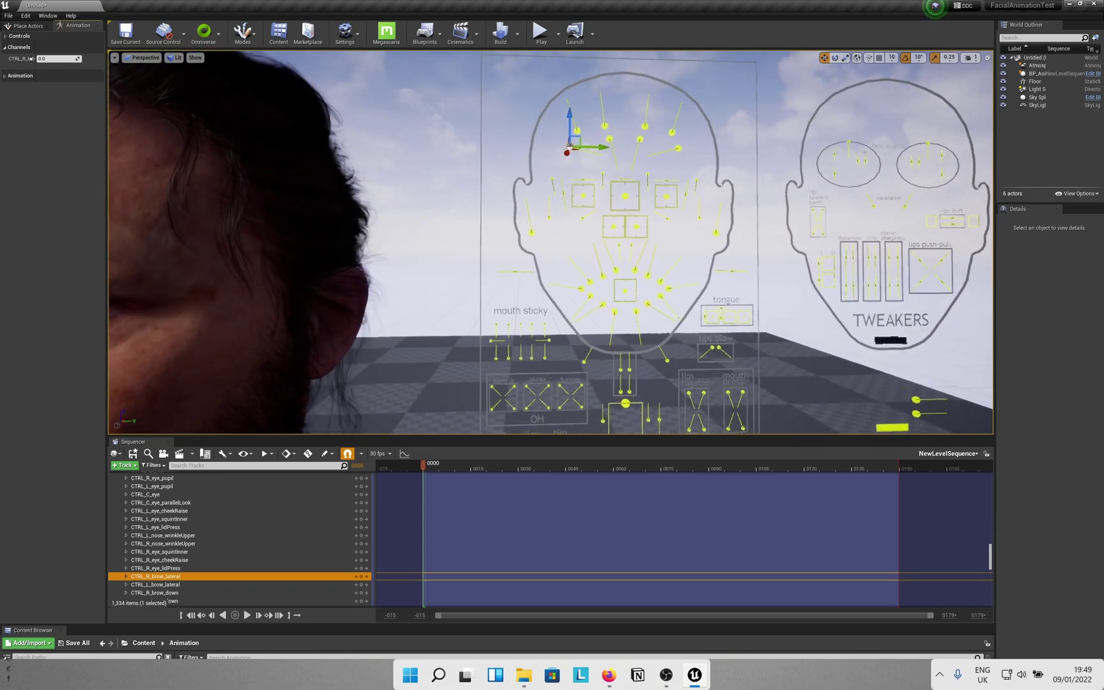
right_click_drag(703, 215, 766, 147)
left_click(714, 173)
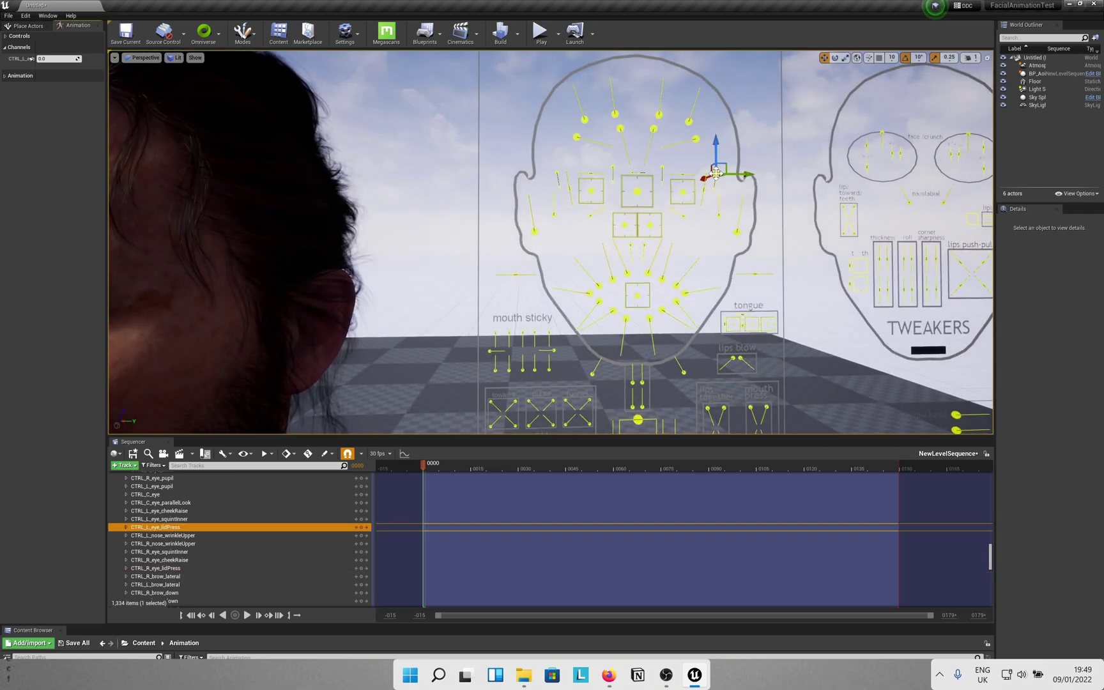
key("a")
right_click_drag(714, 206, 686, 244)
key("s")
left_click(737, 179)
scroll(724, 249, "down", 3)
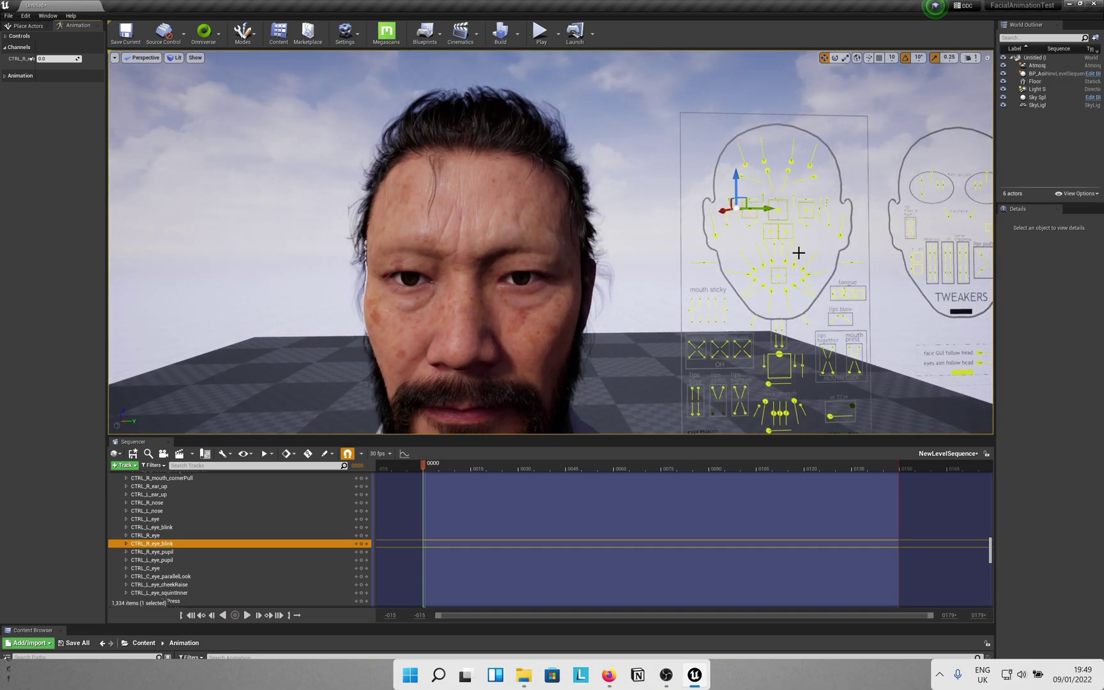
scroll(747, 267, "down", 3)
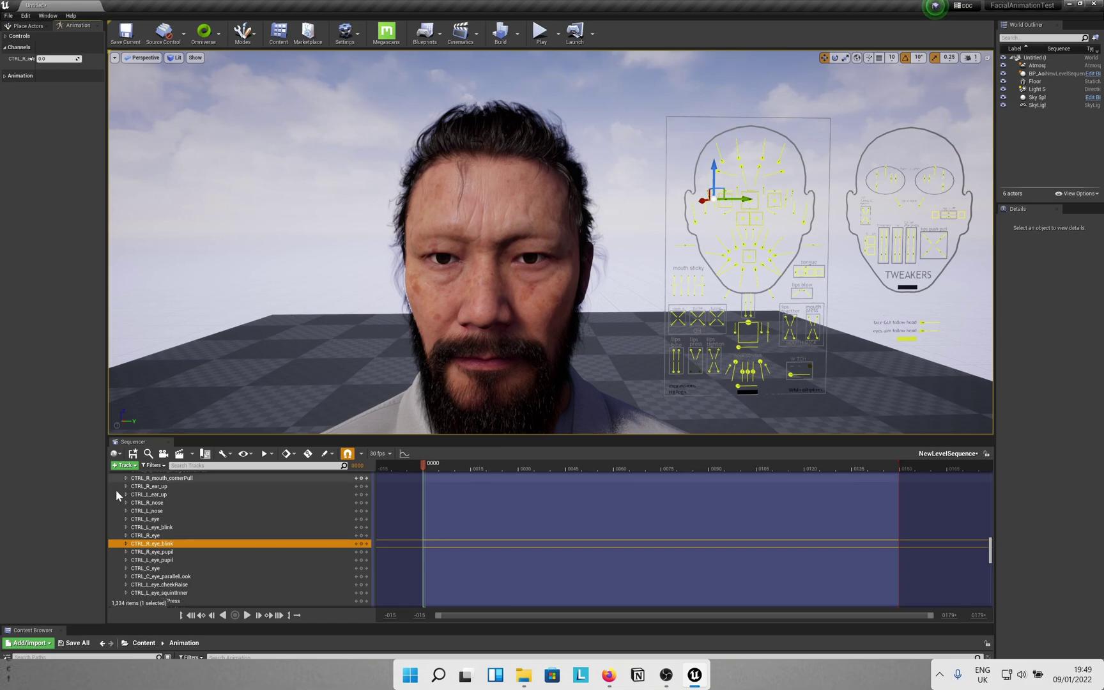
- Collapse the Face_ControlBoard_CtrlRig track under Face and delete it from the level sequence
scroll(142, 536, "up", 2)
scroll(194, 533, "up", 8)
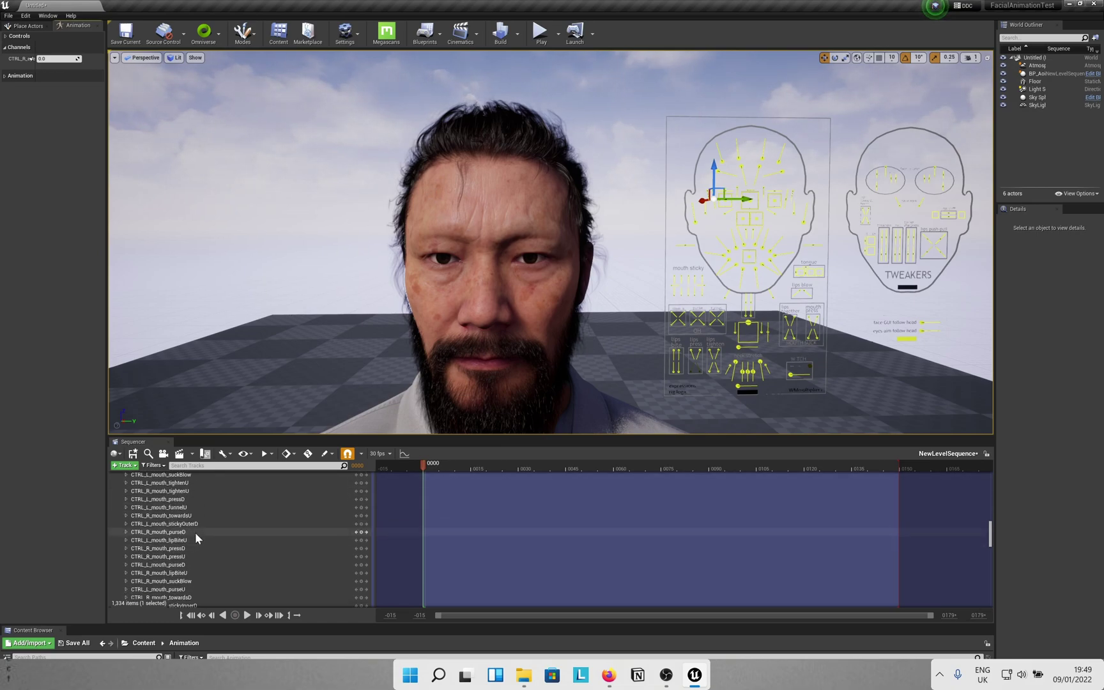
left_click(193, 532)
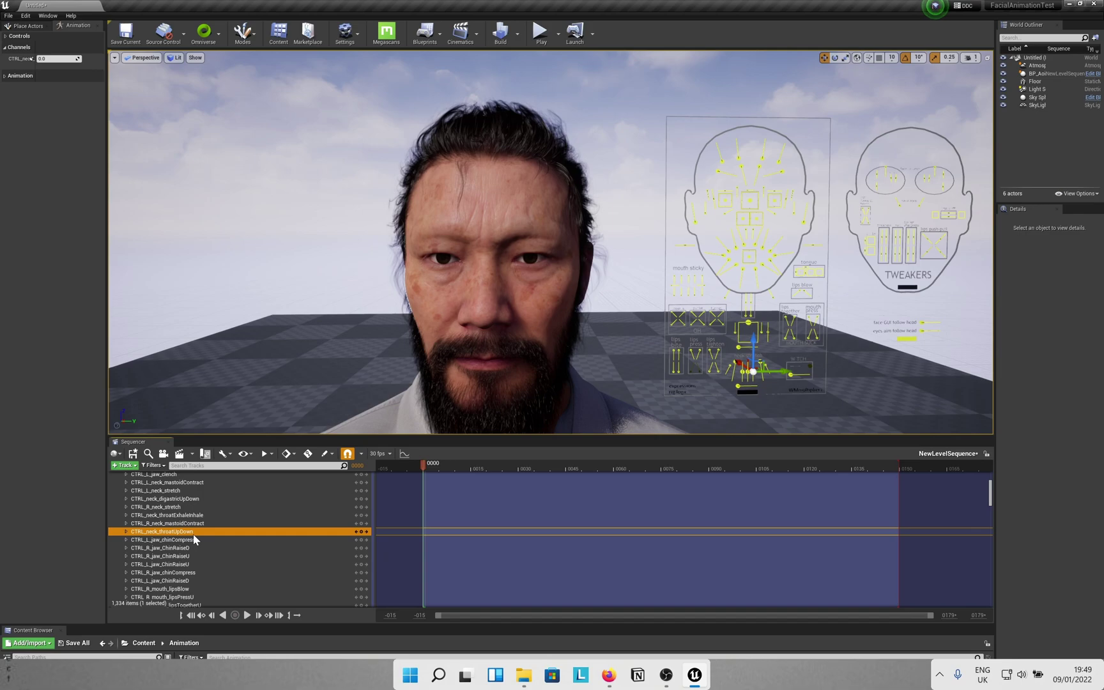
key("Left")
left_click(122, 548)
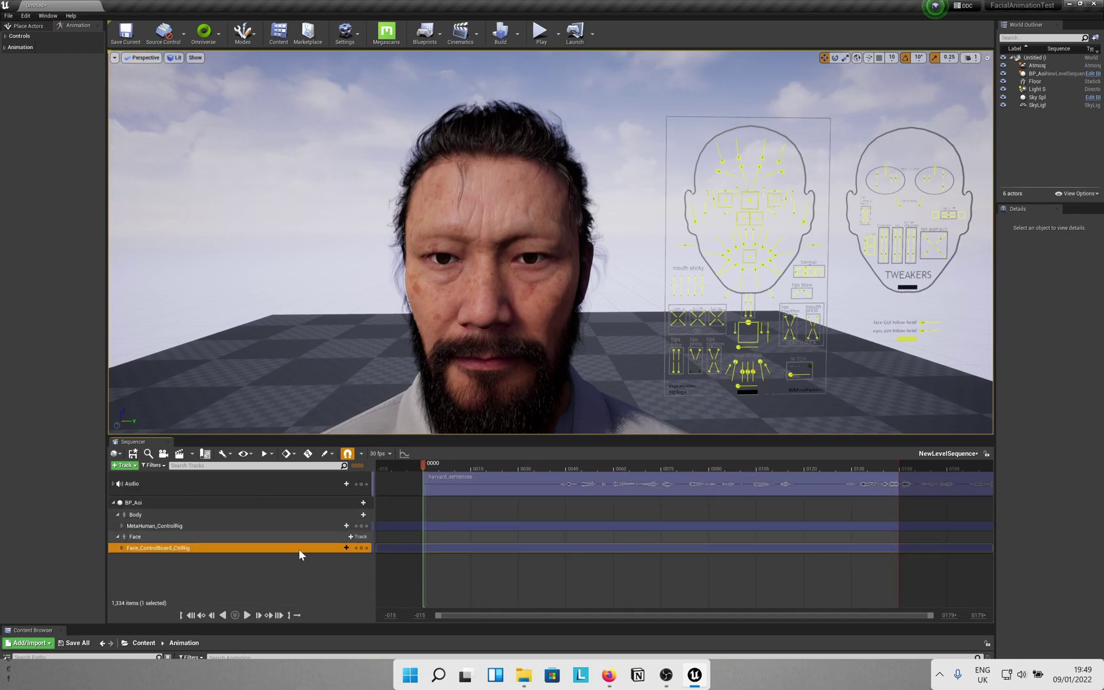
key("Delete")
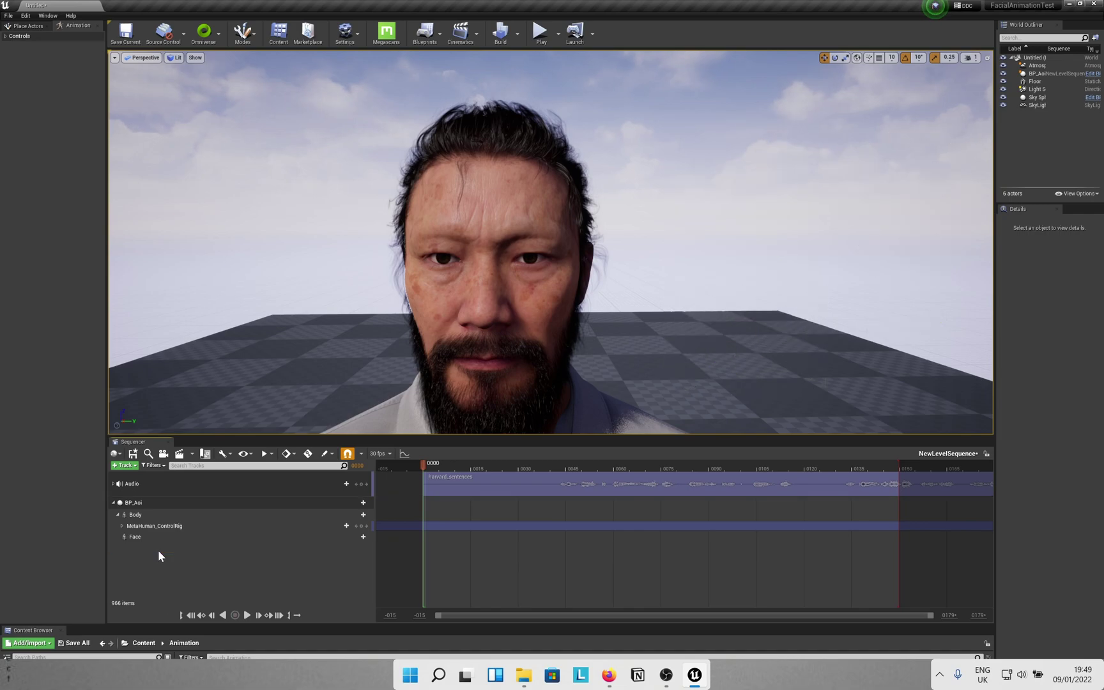
- Add the anim_a2f_cache_fine_tune_anim animation to BP_Aoi's Face track
left_click(167, 540)
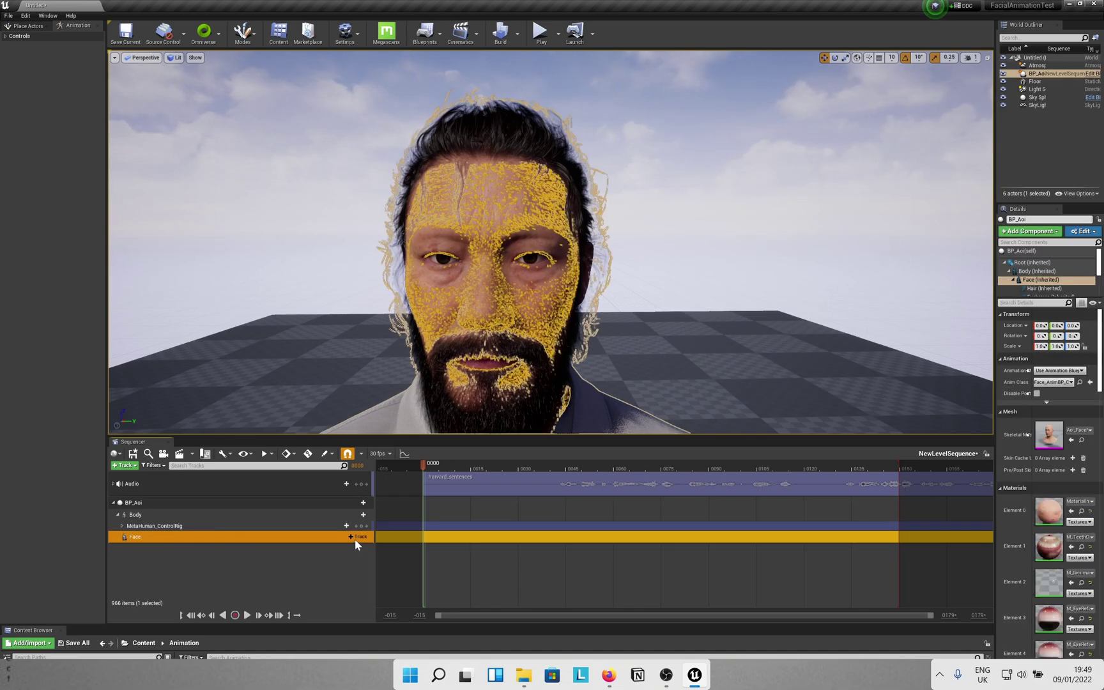
left_click(358, 538)
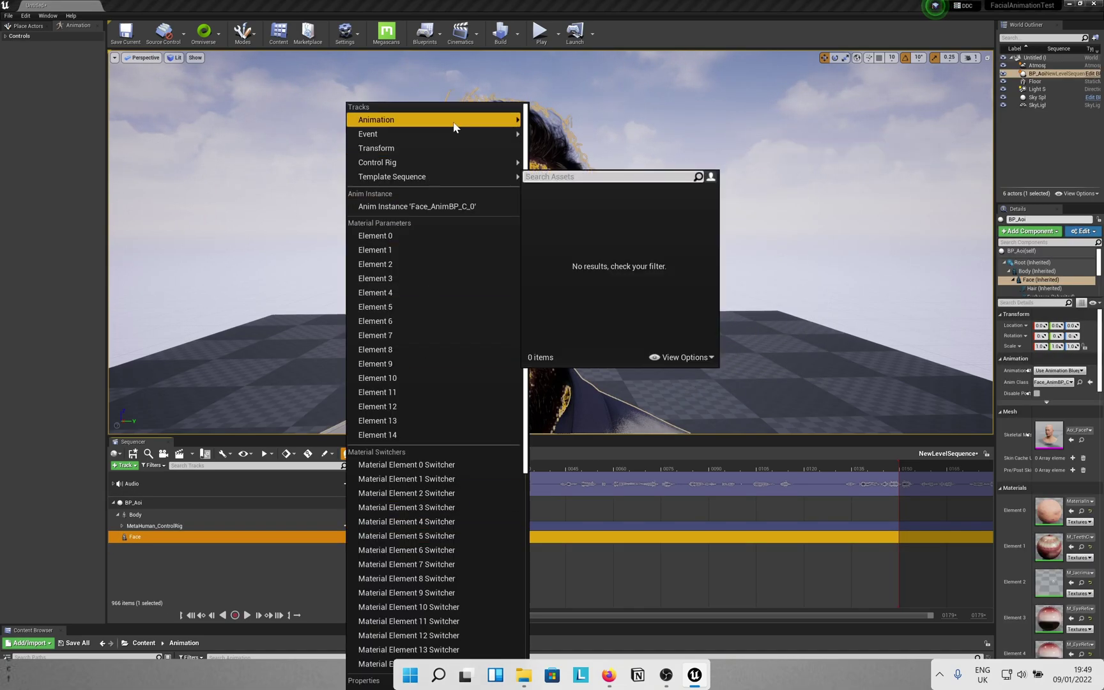
mouse_move(455, 126)
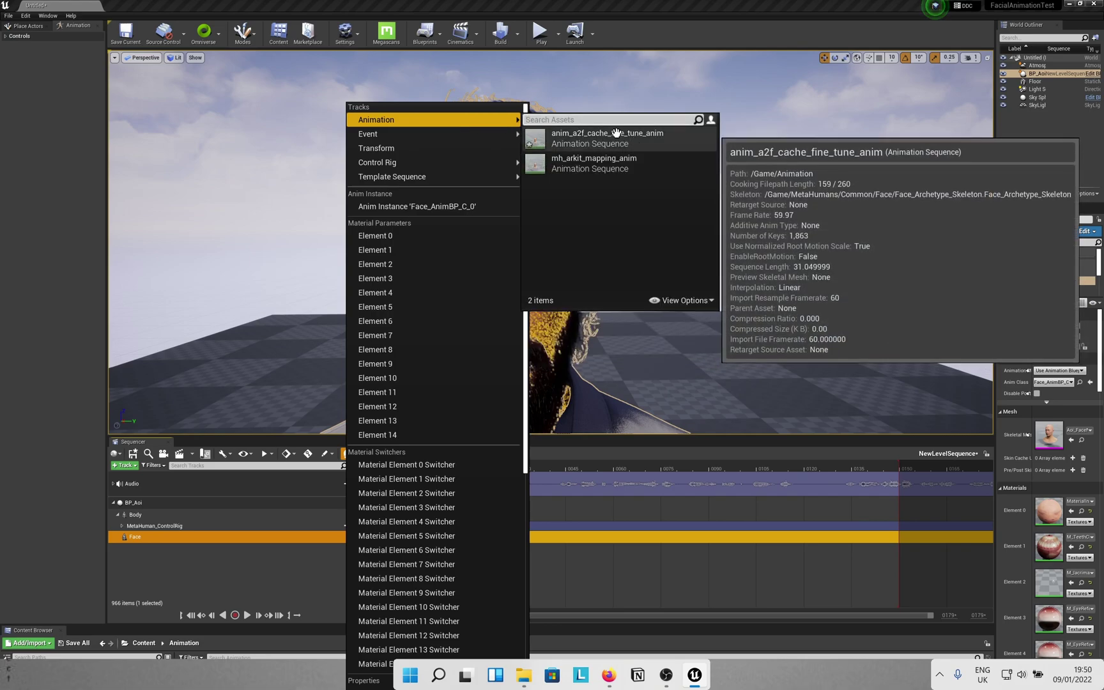
left_click(615, 133)
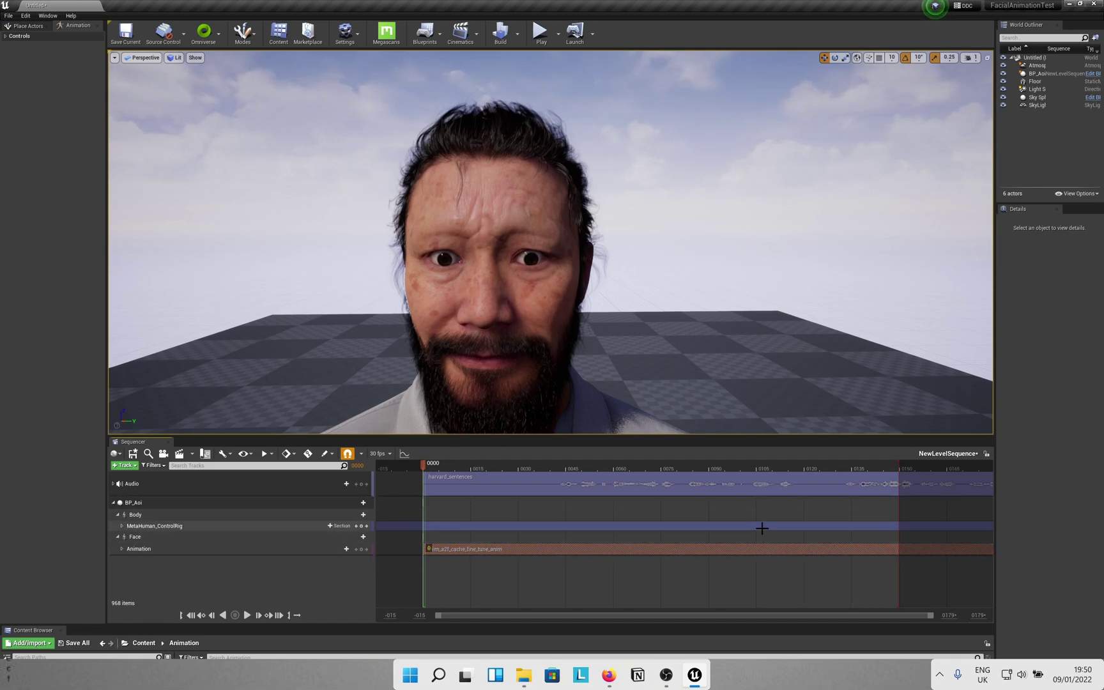
- Extend the sequence's playback end to the end of the harvard_sentences audio and the facial animation
scroll(761, 524, "down", 5, "ctrl")
scroll(538, 538, "down", 5, "ctrl")
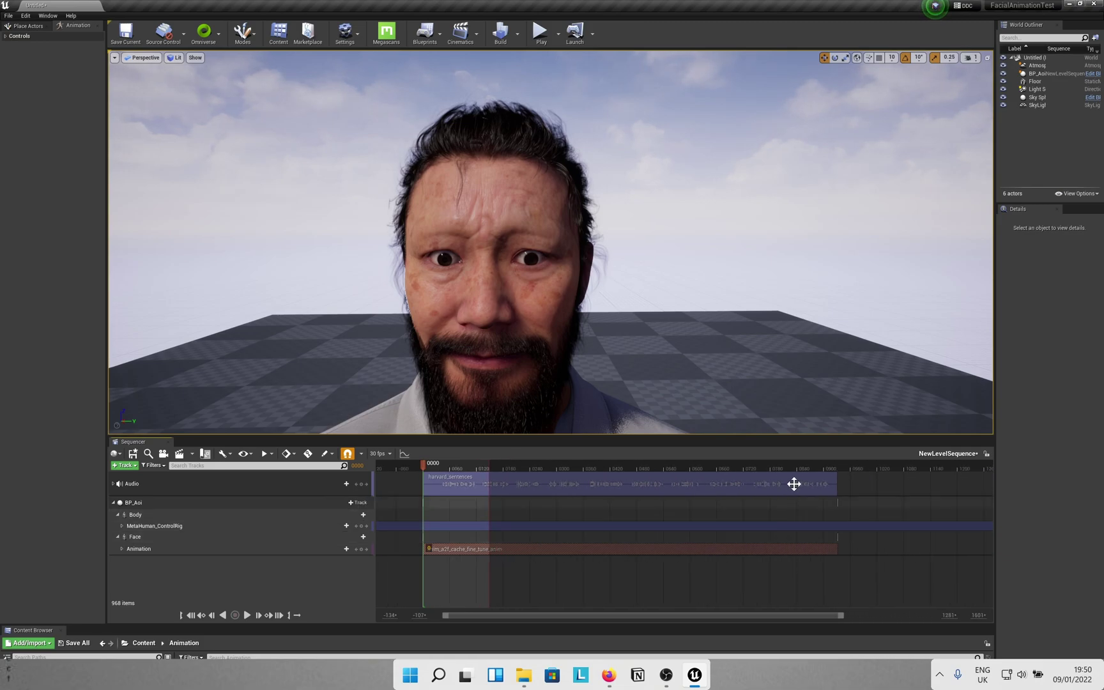
left_click_drag(488, 464, 837, 463)
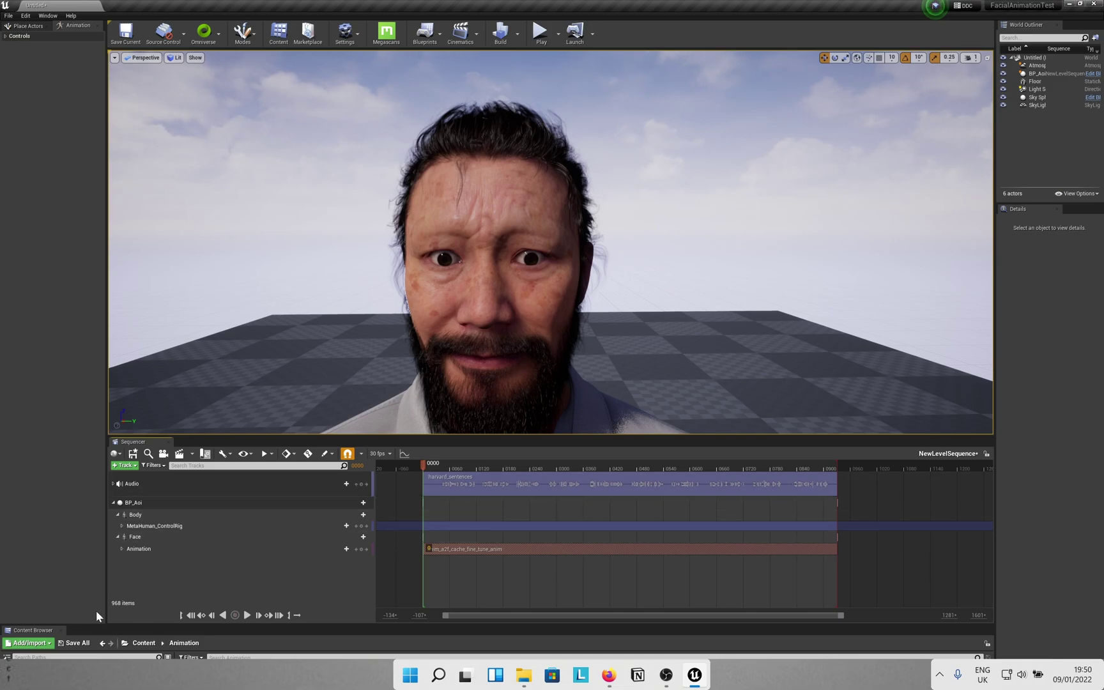
- Bake the Face track's animation to the Face_ControlBoard_CtrlRig control rig without key reduction, using tolerance 0.001
left_click(145, 535)
right_click(146, 537)
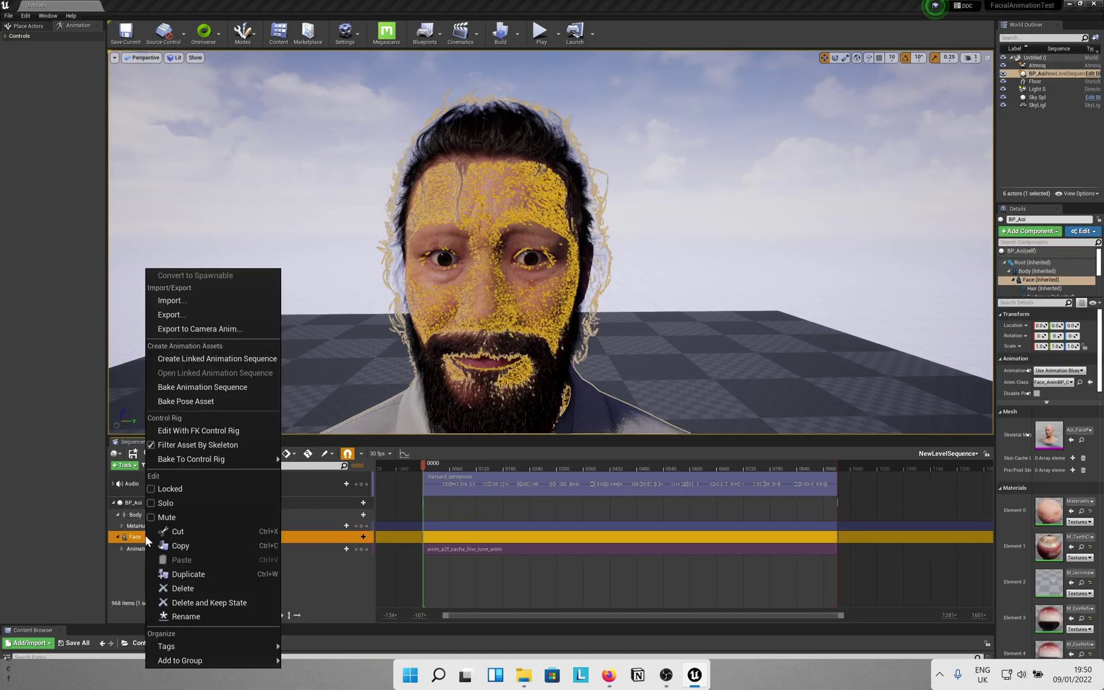
mouse_move(217, 458)
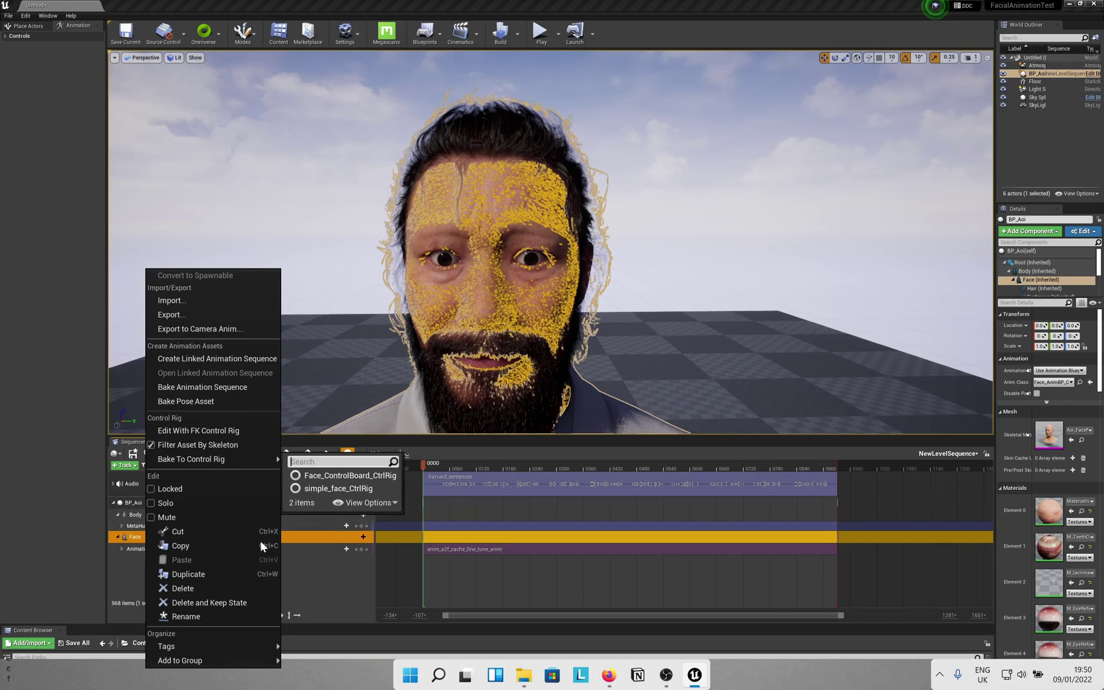
left_click(335, 476)
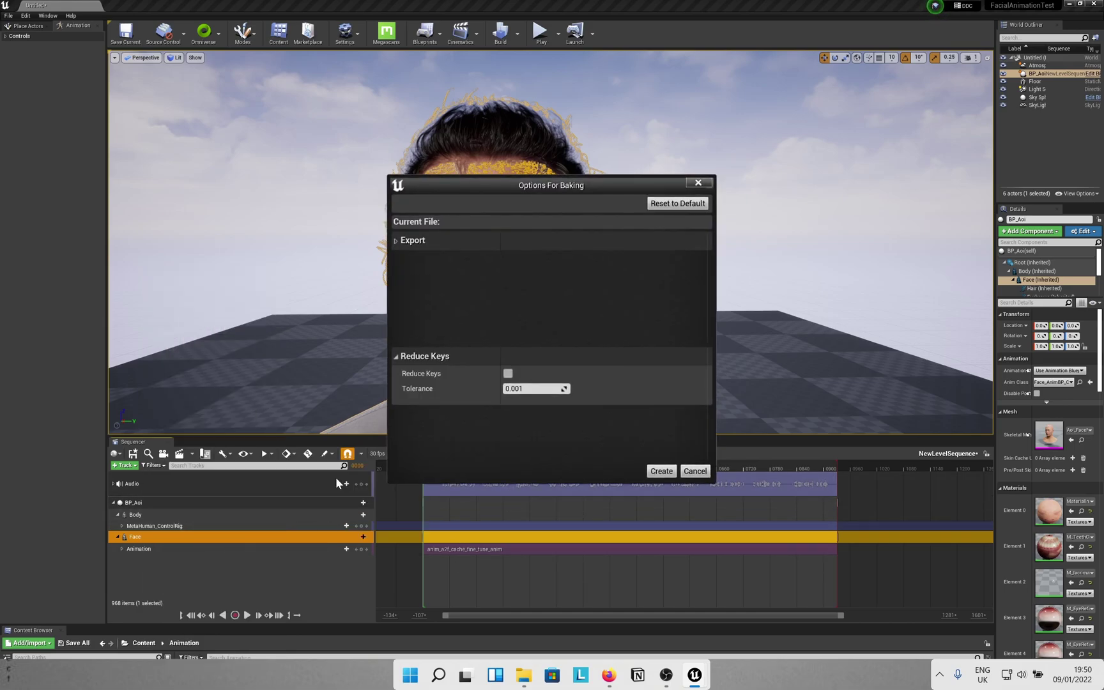
left_click(660, 472)
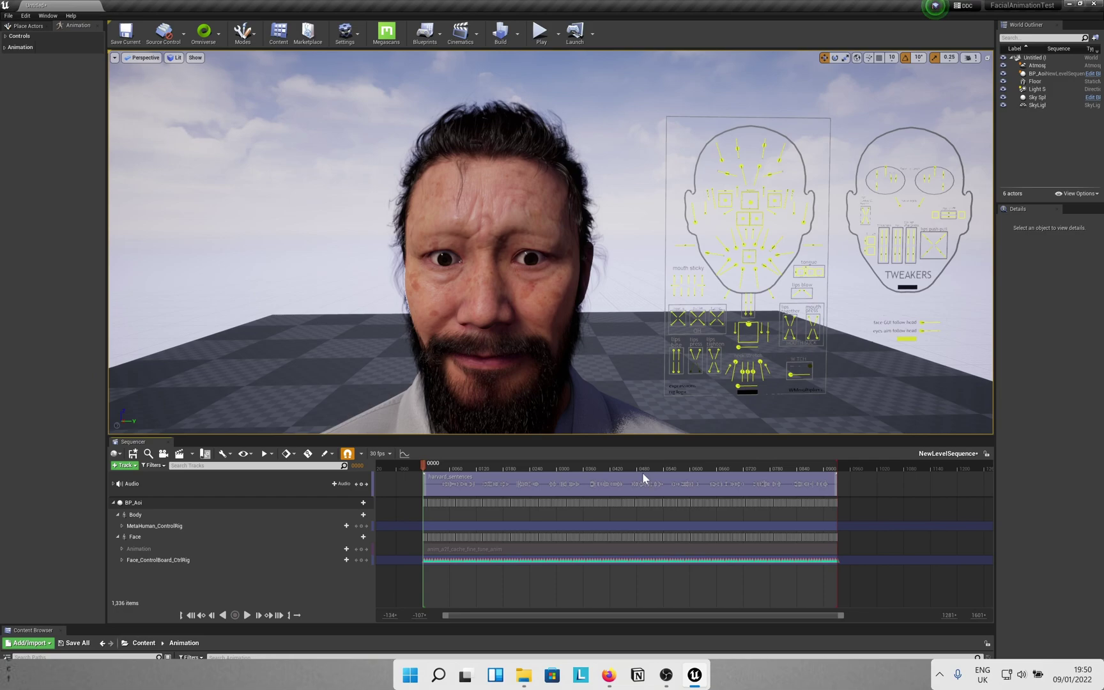
right_click(642, 473)
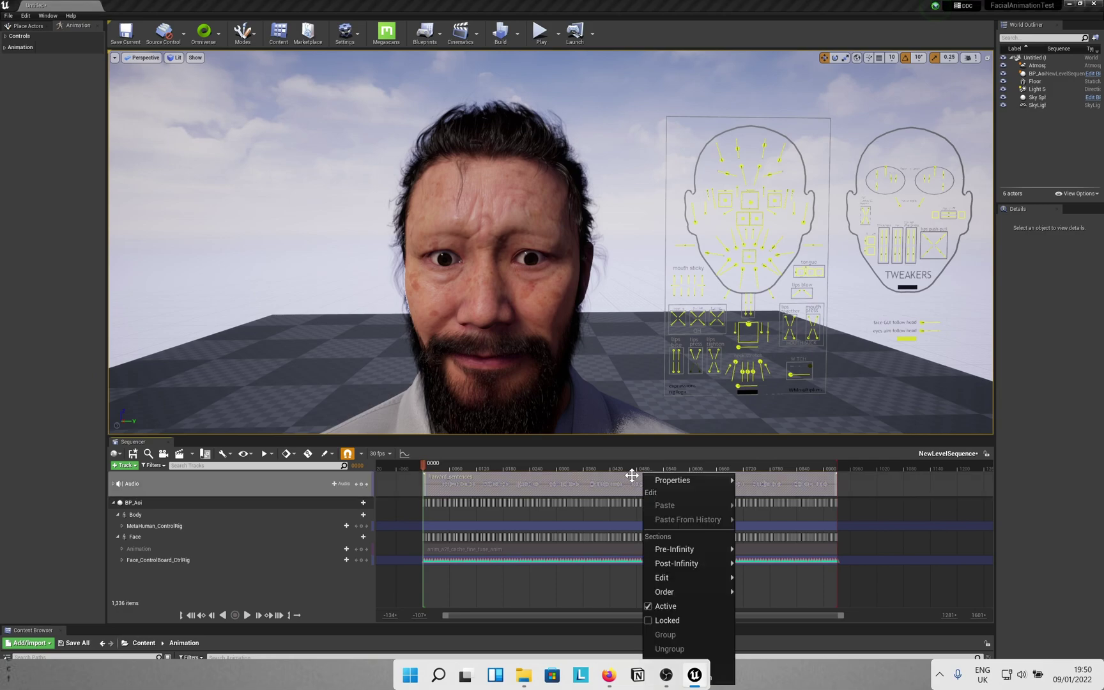
left_click(304, 577)
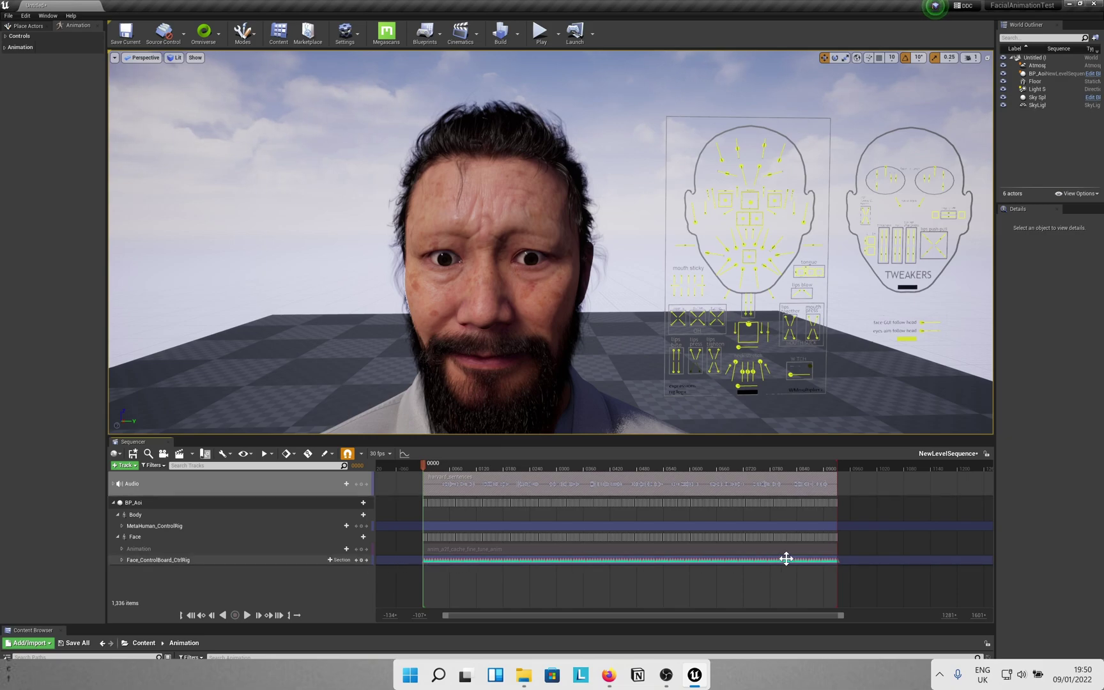
- Delete the disabled Animation track under Face and collapse the Body track
left_click(168, 551)
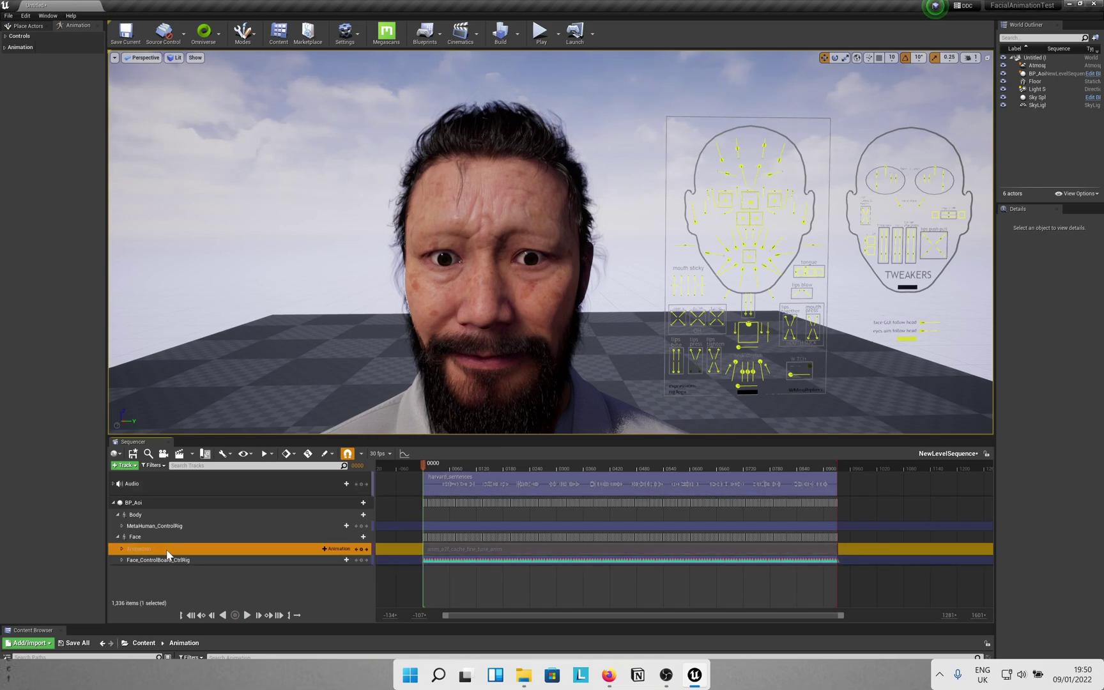
key("Delete")
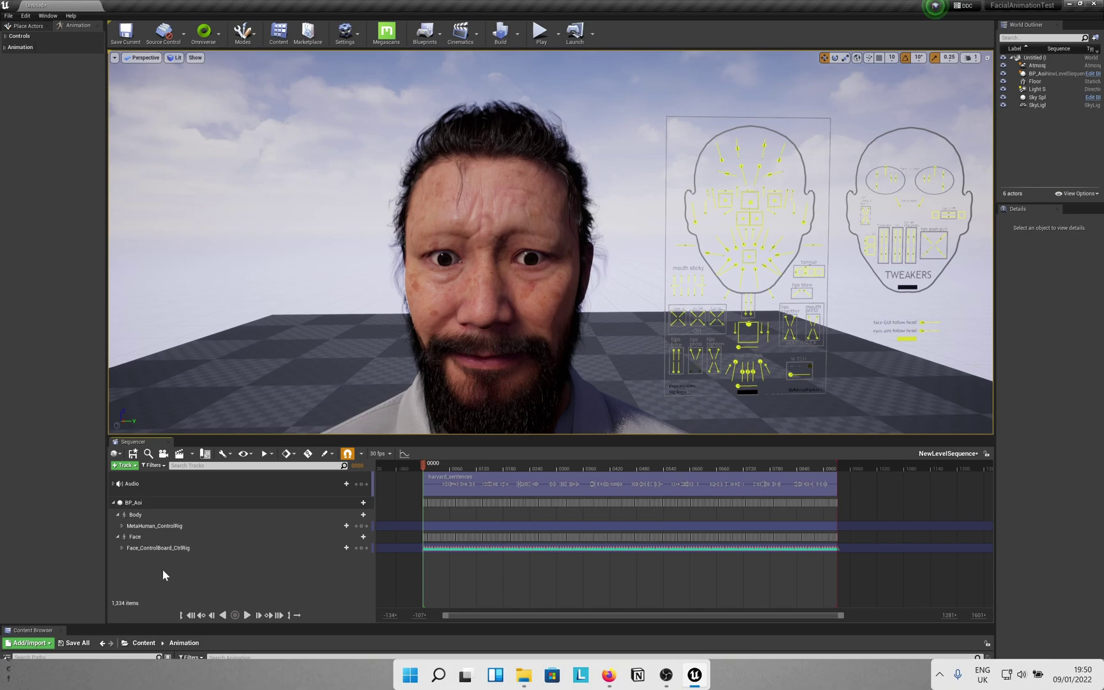
left_click(118, 514)
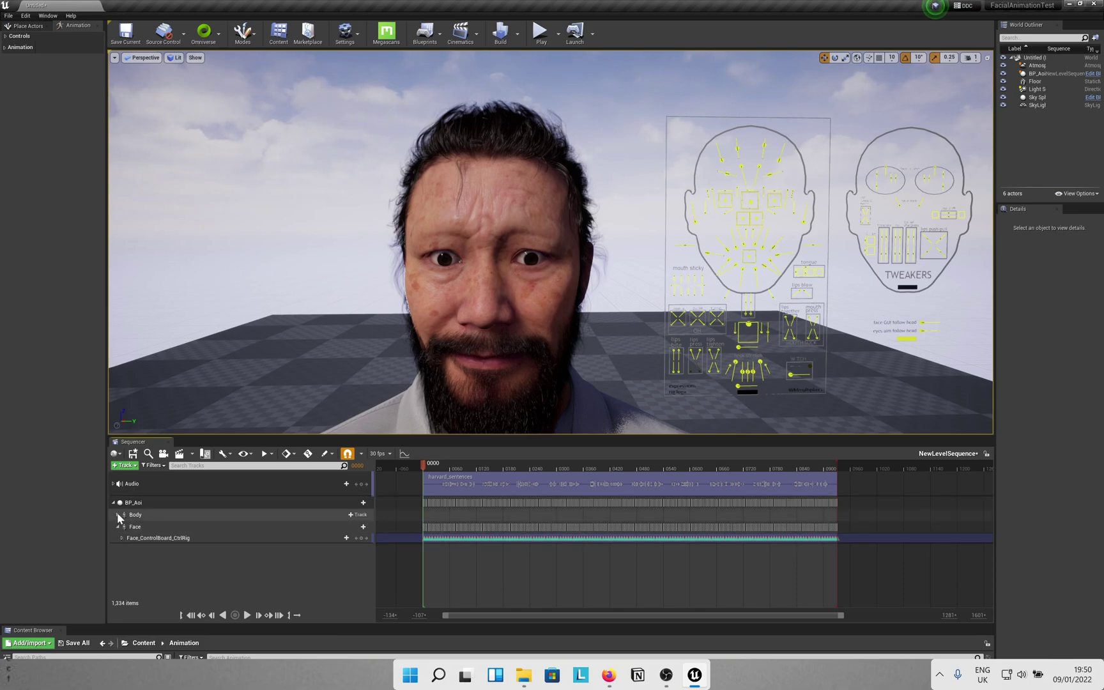
- Expand the Face_ControlBoard_CtrlRig track to inspect the baked keys on its controls, and collapse it again
left_click(122, 538)
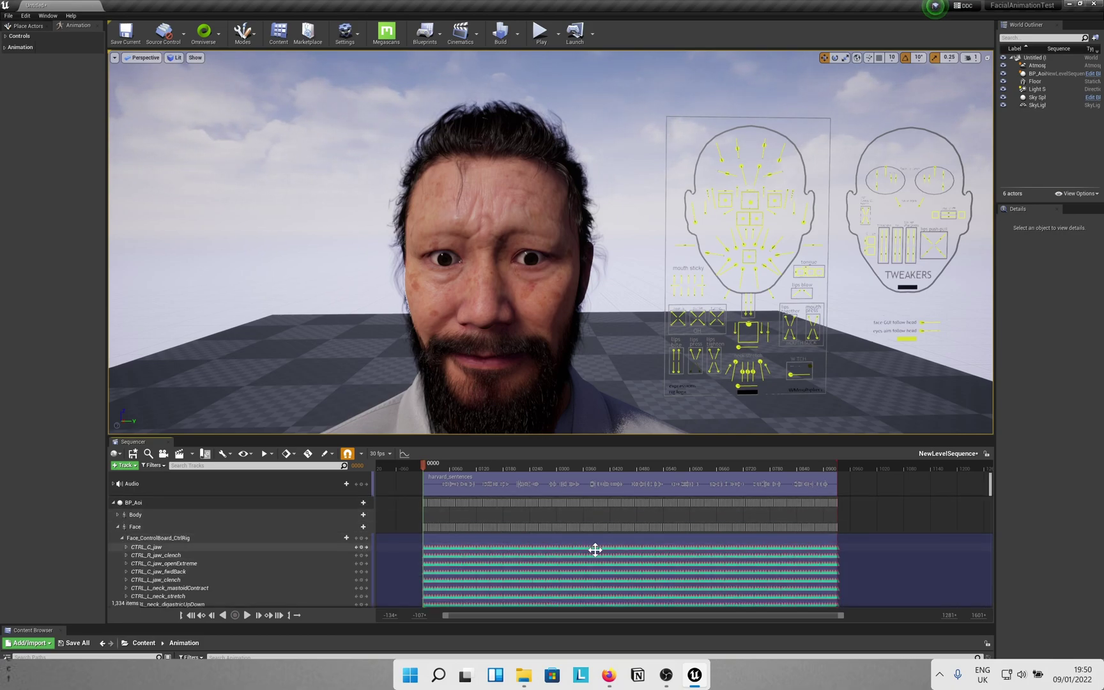
scroll(245, 587, "down", 3)
scroll(246, 586, "up", 3)
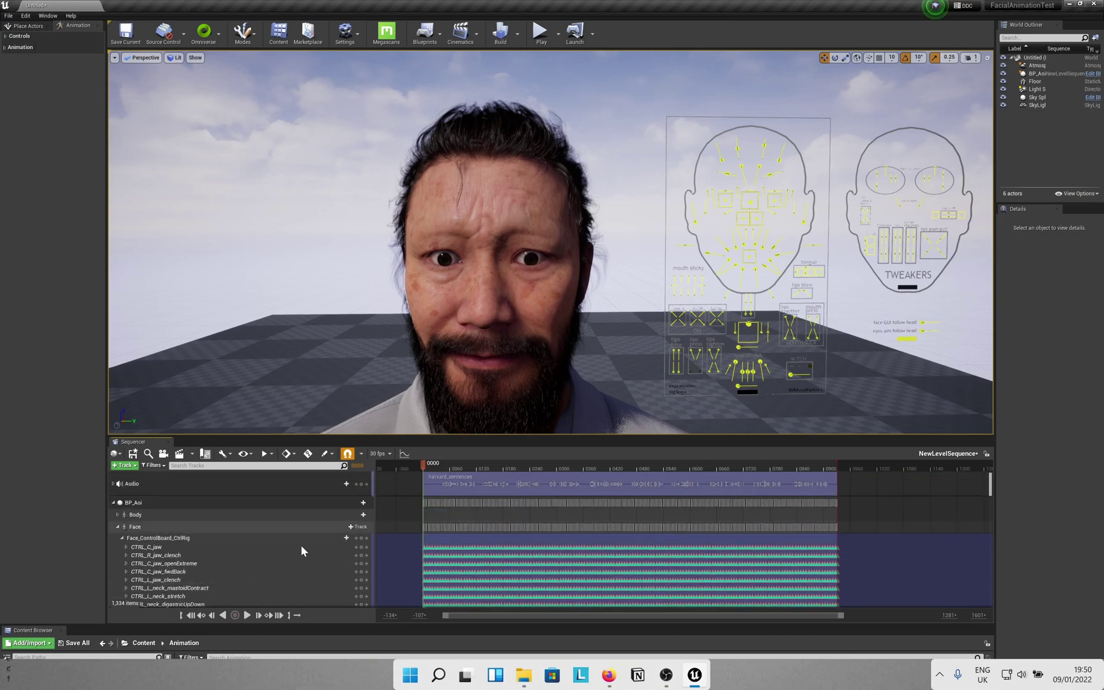
left_click(122, 538)
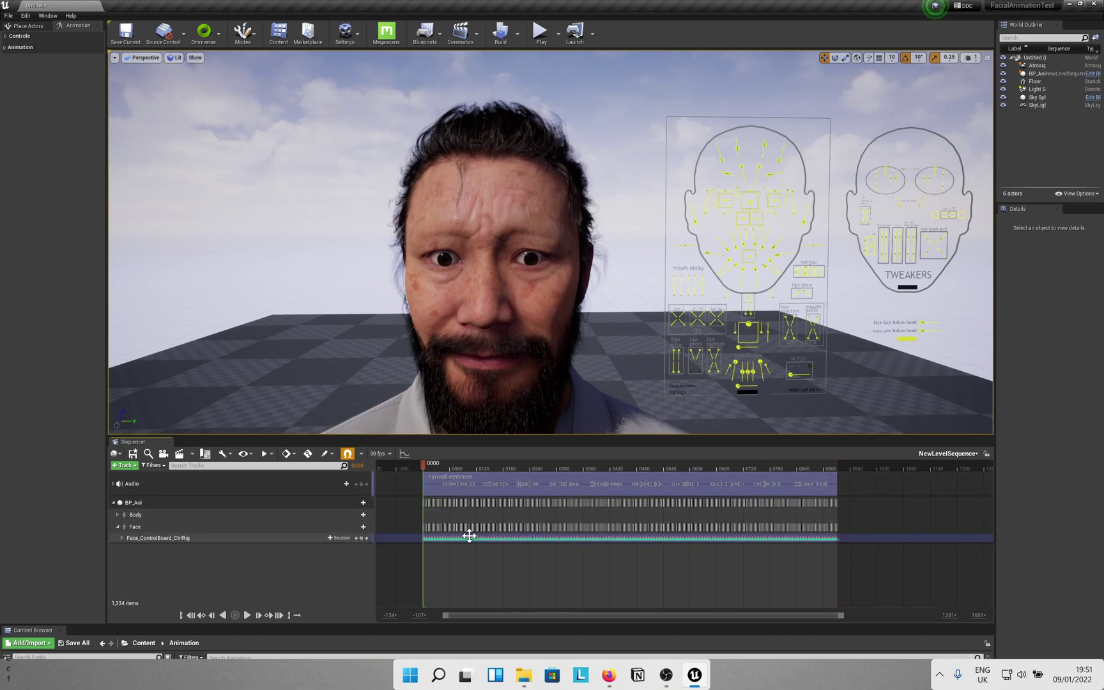
- Add a second section to the Face_ControlBoard_CtrlRig track and expand the new section's list of controls
left_click(341, 538)
left_click(346, 562)
left_click(120, 538)
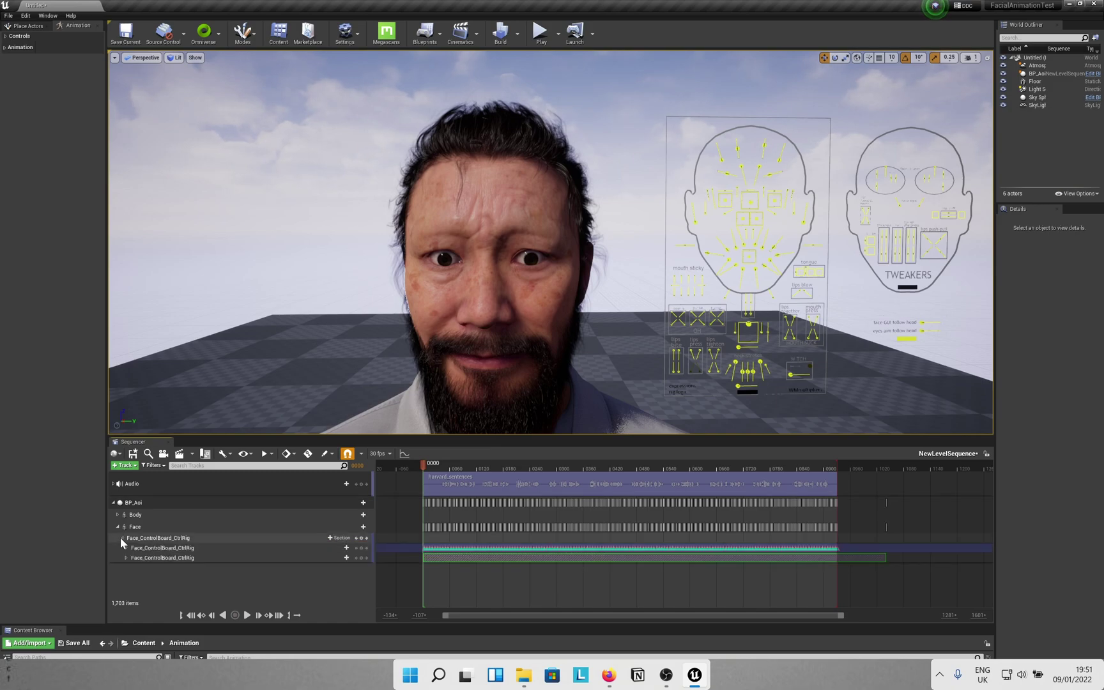
left_click(155, 557)
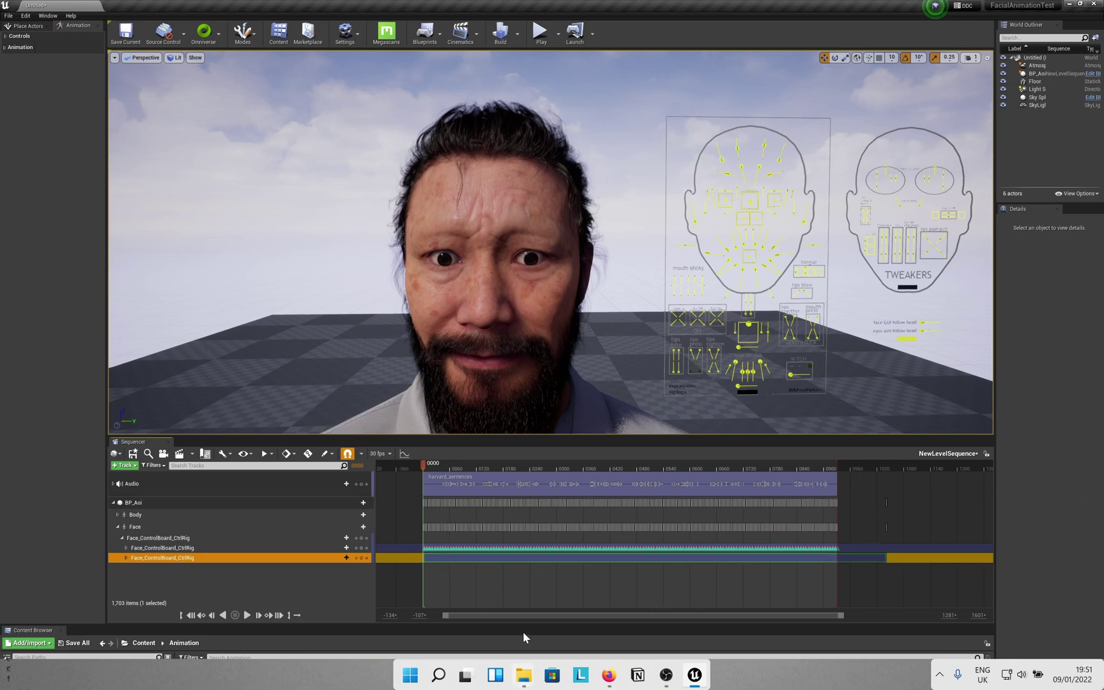
left_click(126, 558)
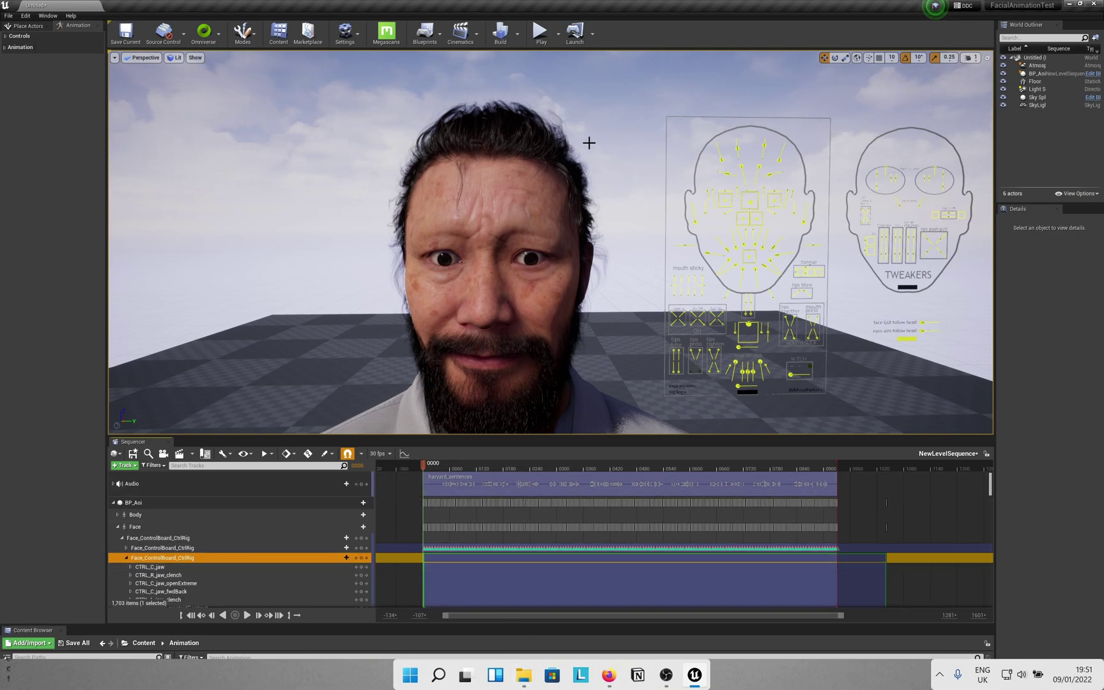
- Return the brow lateral and inner brow raise controls on both sides of the face board to 0.0
scroll(818, 165, "up", 1)
scroll(794, 182, "down", 2)
scroll(741, 190, "up", 1)
middle_click_drag(741, 191, 770, 191)
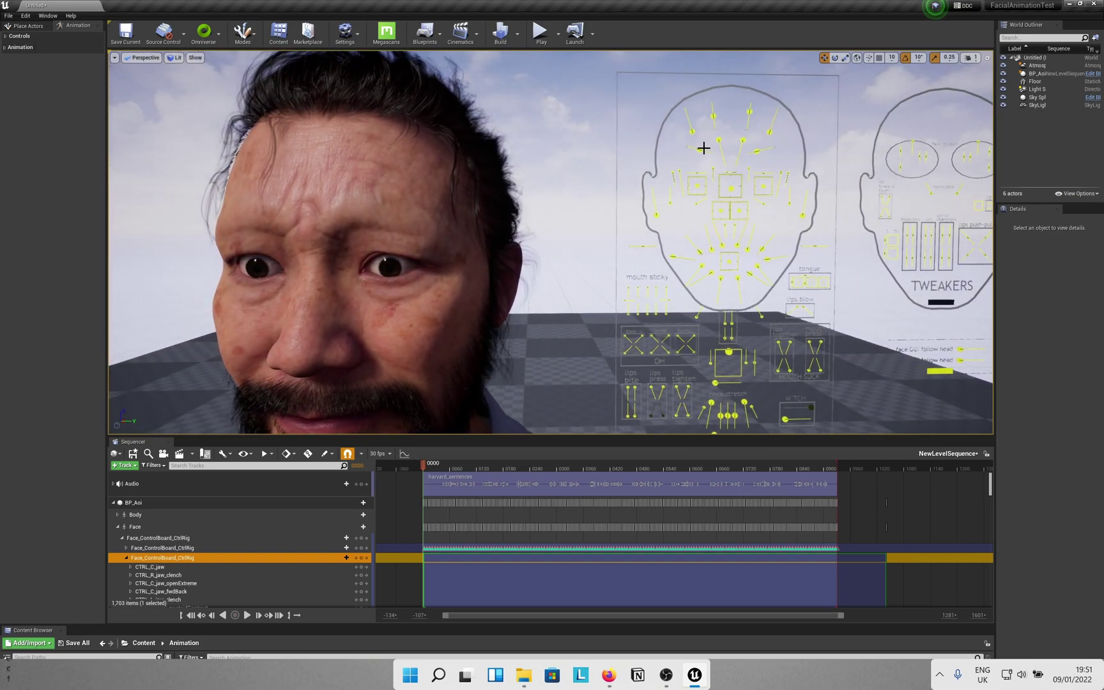
left_click(701, 148)
left_click_drag(700, 148, 655, 140)
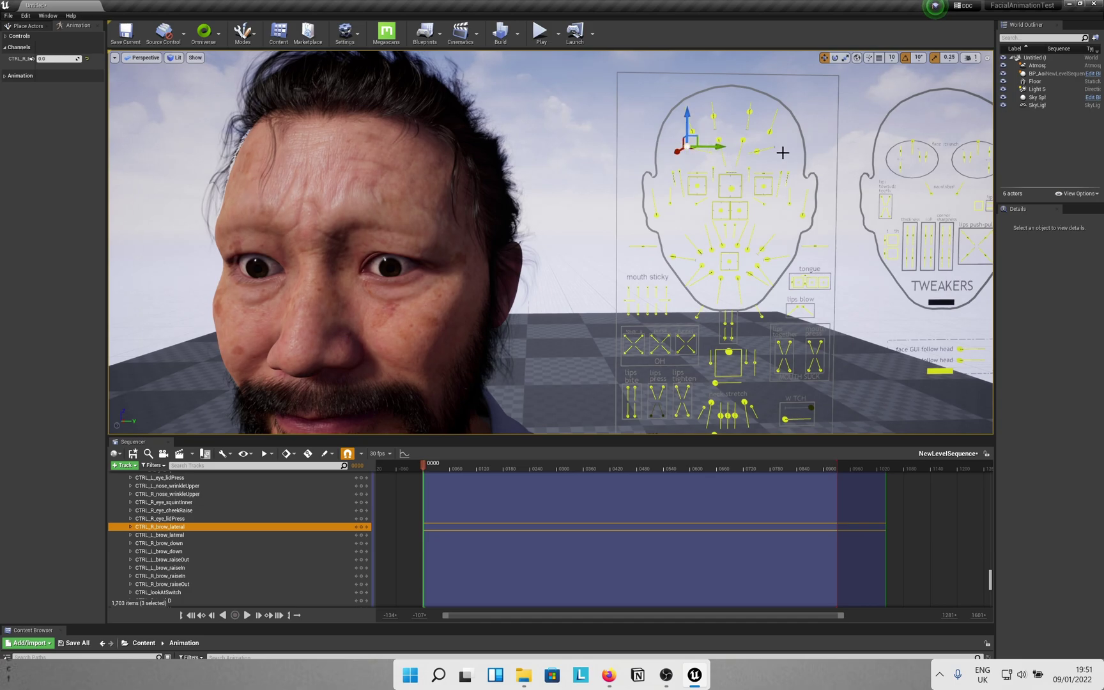
left_click(758, 151)
left_click_drag(759, 152, 747, 130)
left_click(750, 112)
left_click(714, 119)
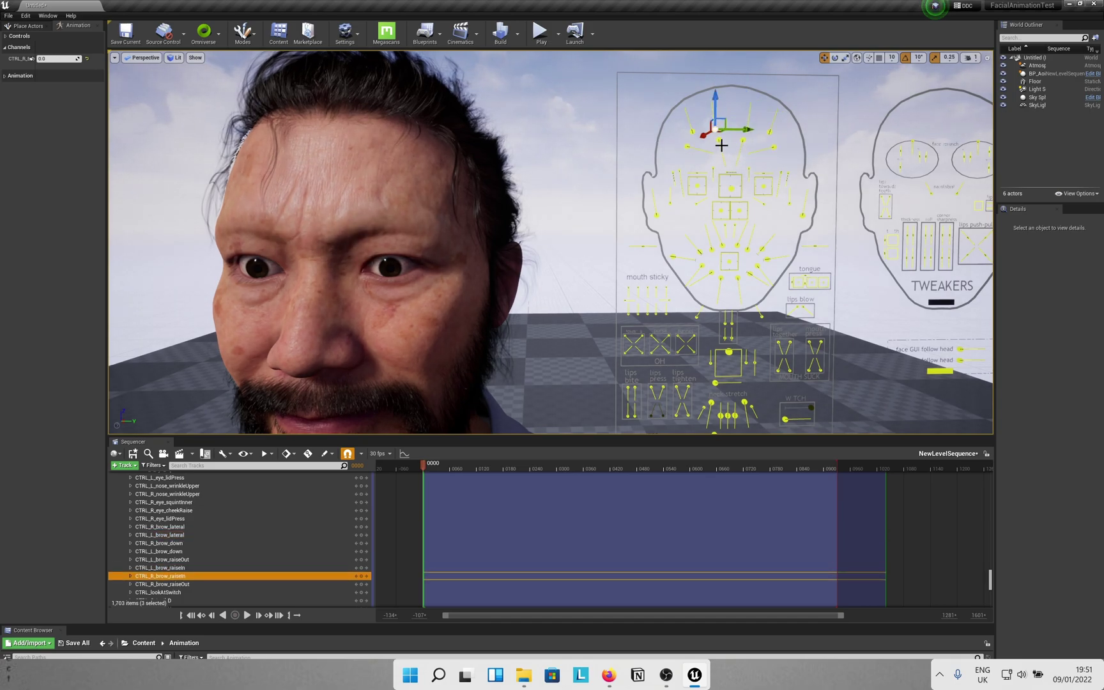
- Lower both brows, setting CTRL_R_brow_down to about 0.38 and CTRL_L_brow_down to about 0.42
scroll(685, 179, "up", 4)
scroll(685, 179, "down", 4)
key("w")
key("d")
right_click_drag(628, 178, 719, 171)
key("a")
key("s")
key("s")
key("w")
key("w")
left_click(772, 121)
mouse_move(772, 120)
left_mouse_down()
mouse_move(780, 137)
mouse_move(780, 126)
left_mouse_up()
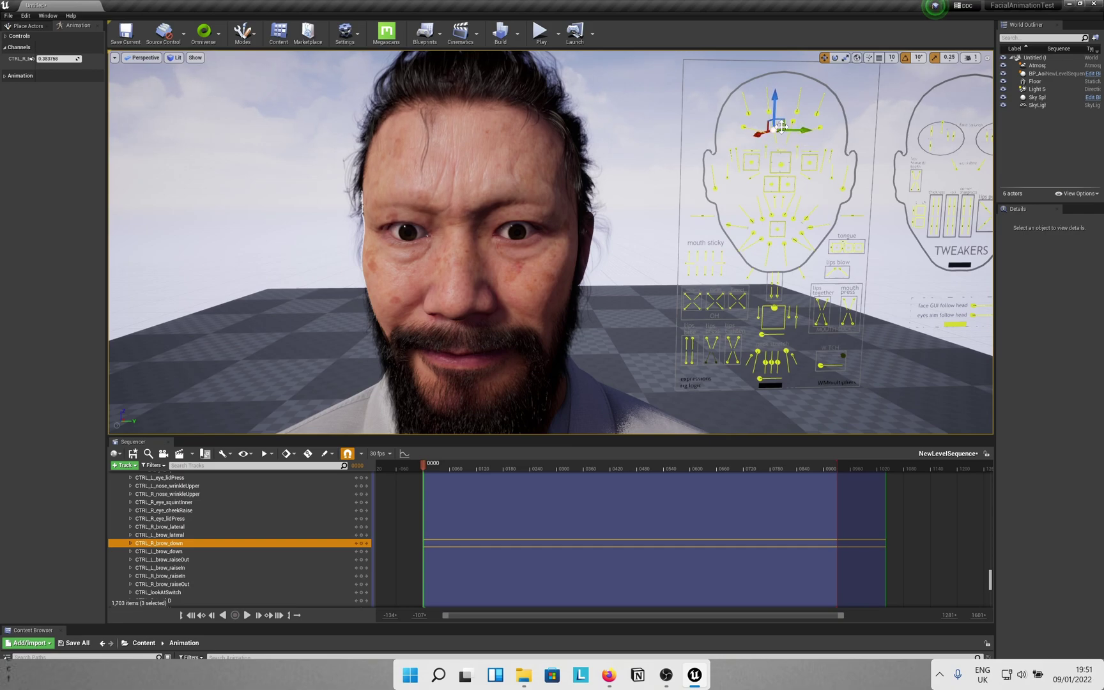
left_click(793, 121)
left_click_drag(792, 121, 792, 131)
- Select all controls of the second Face_ControlBoard_CtrlRig section, from CTRL_C_jaw to CTRL_R_eyeAim, and key them at frame 0
key("s")
mouse_move(674, 175)
right_mouse_down()
mouse_move(681, 189)
mouse_move(680, 170)
mouse_move(690, 182)
right_mouse_up()
key("q")
key("s")
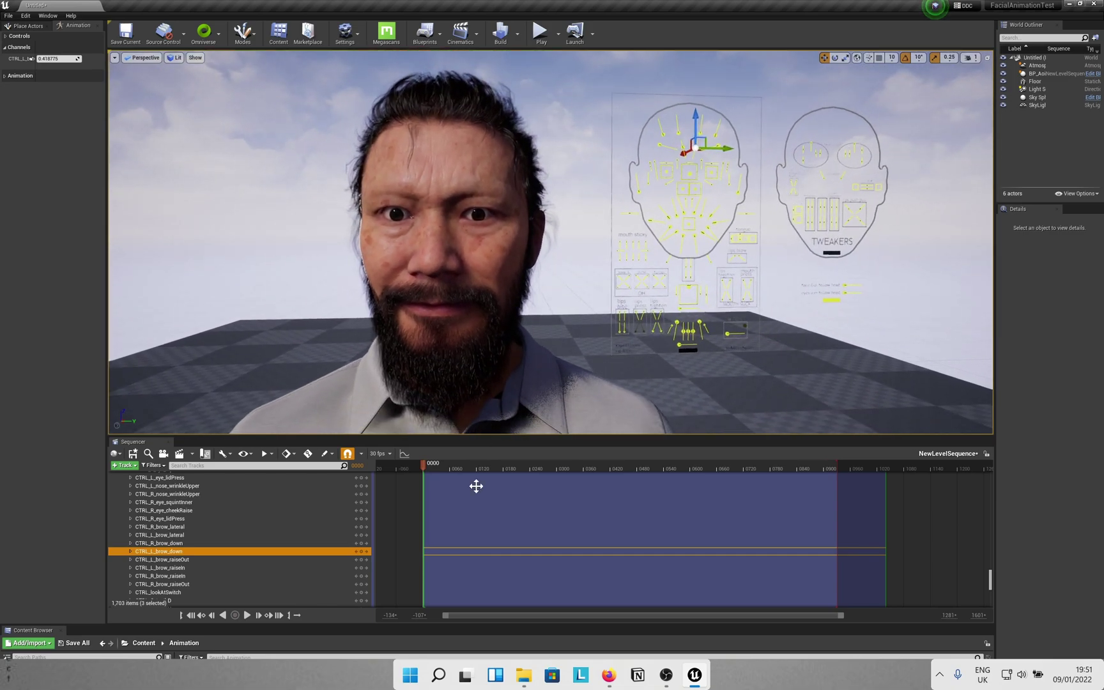
left_click(159, 537)
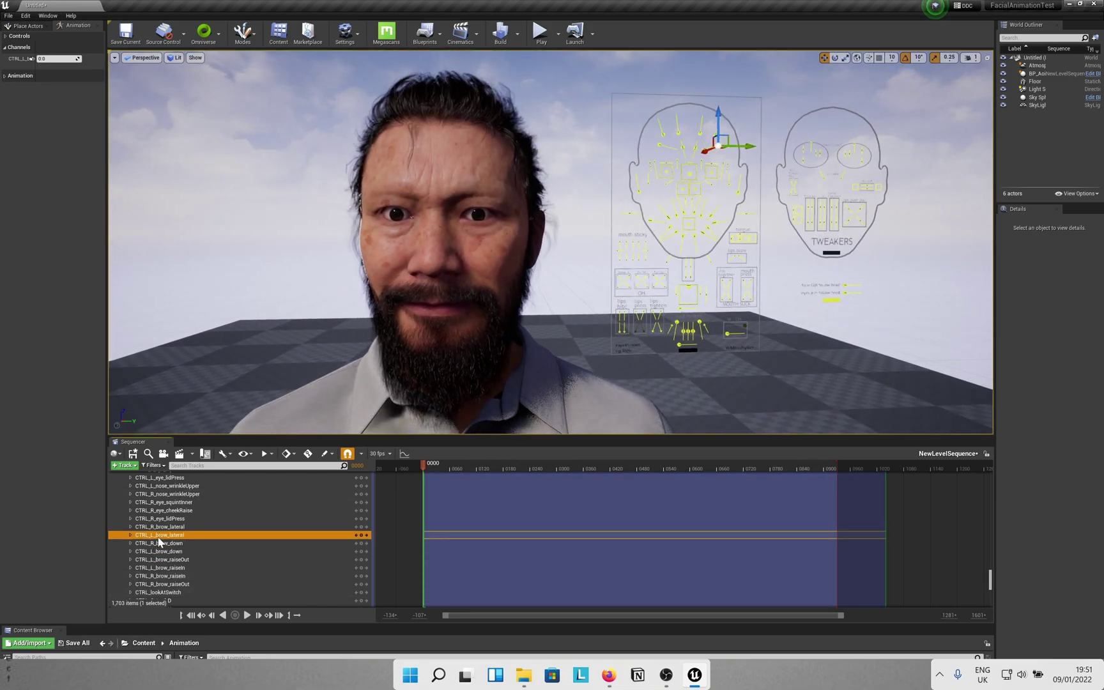
key("Left")
left_click(148, 554)
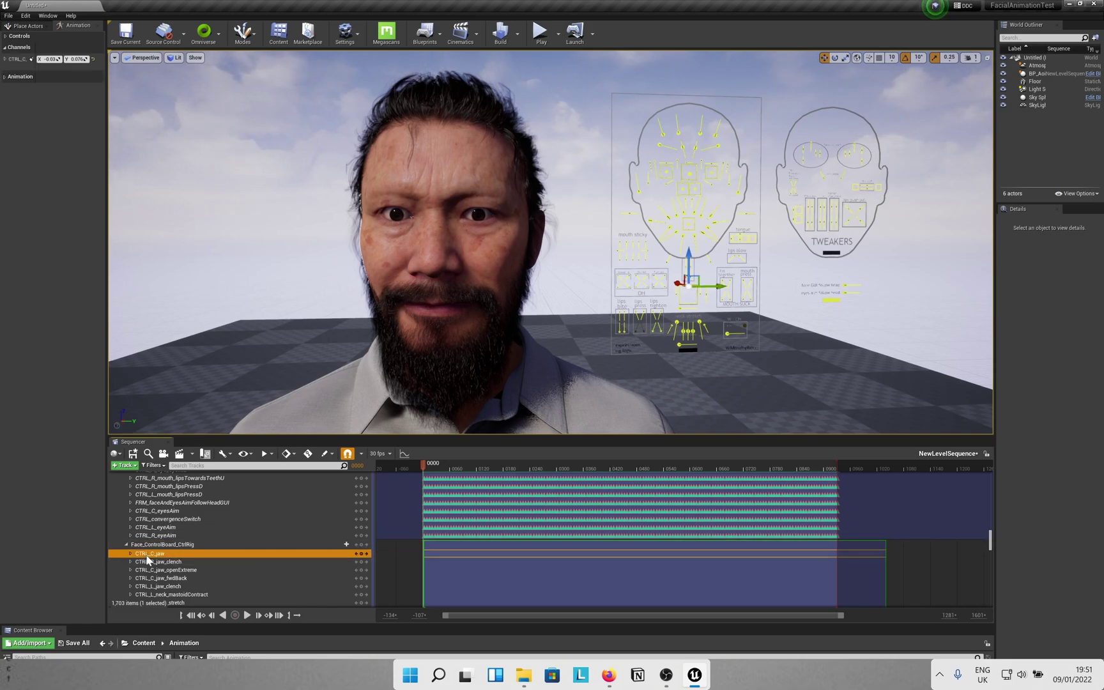
key("shift+End")
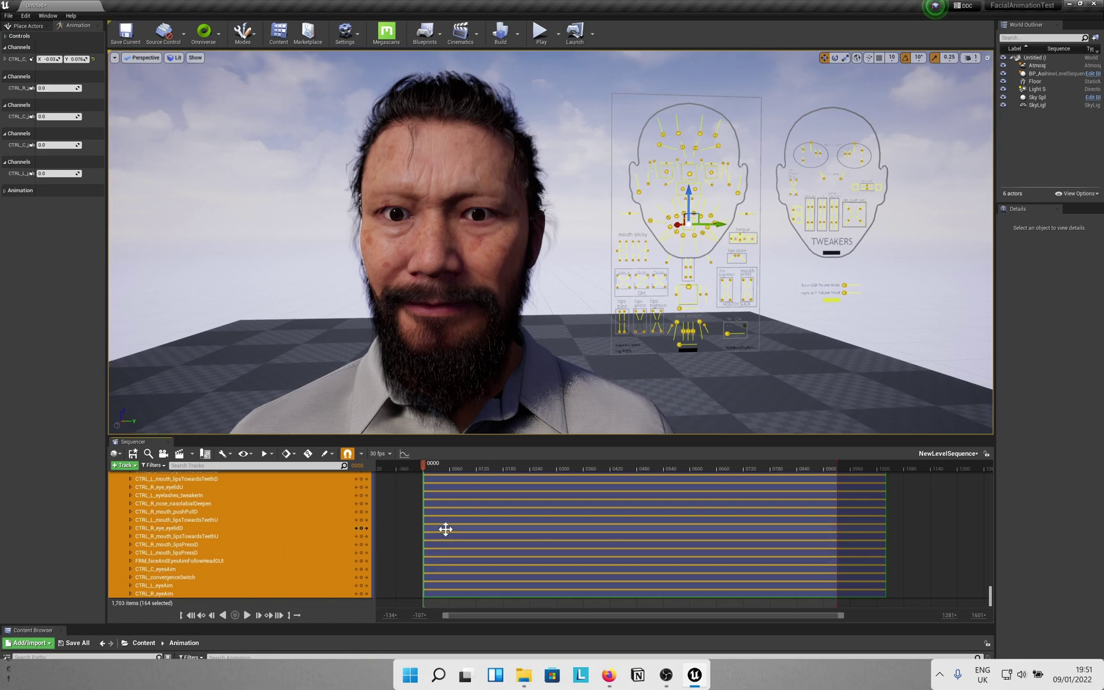
key("Return")
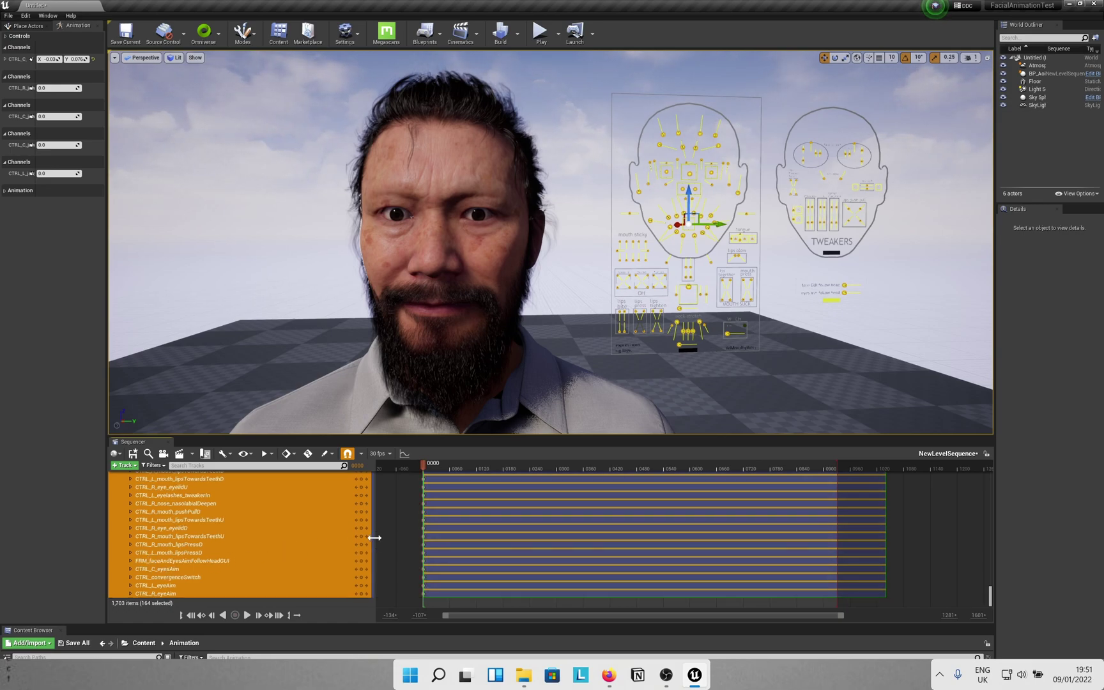
- Collapse the baked Face_ControlBoard_CtrlRig section's control list and select CTRL_R_jaw_clench in the second section
left_click(204, 562)
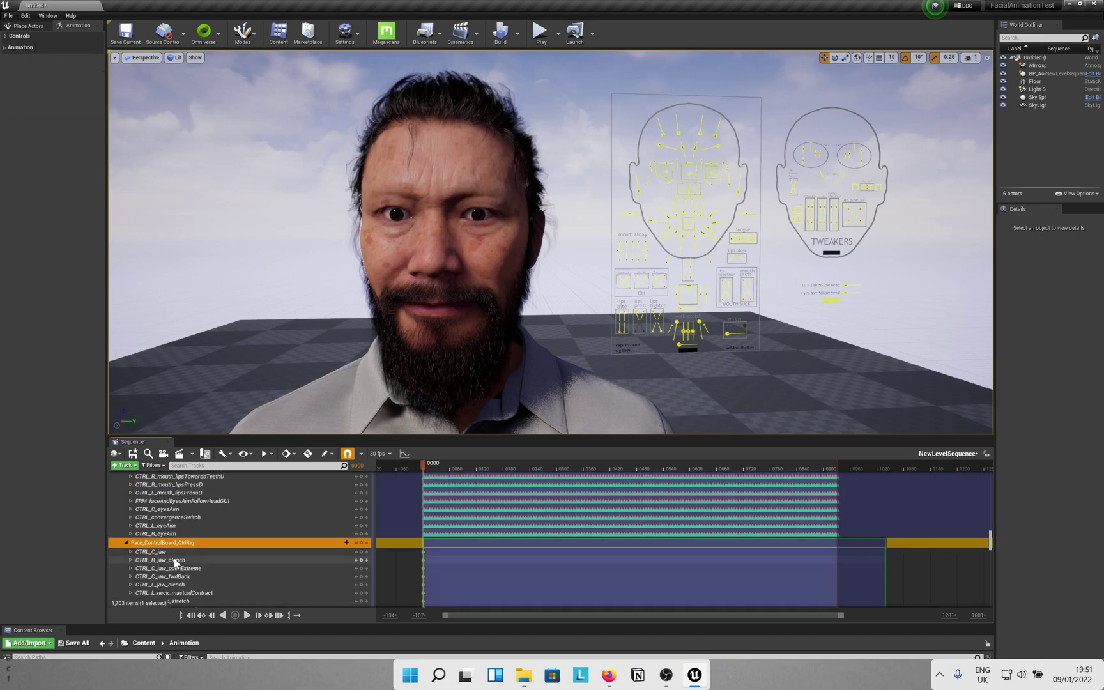
scroll(182, 535, "up", 5)
left_click(182, 535)
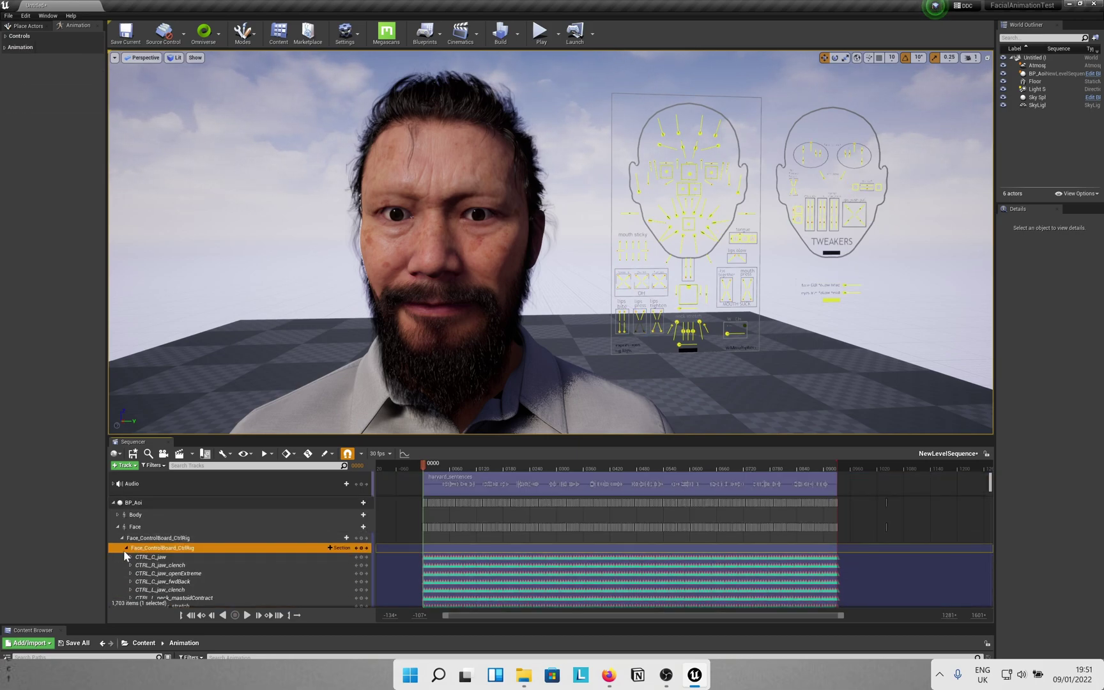
left_click(125, 549)
left_click(179, 559)
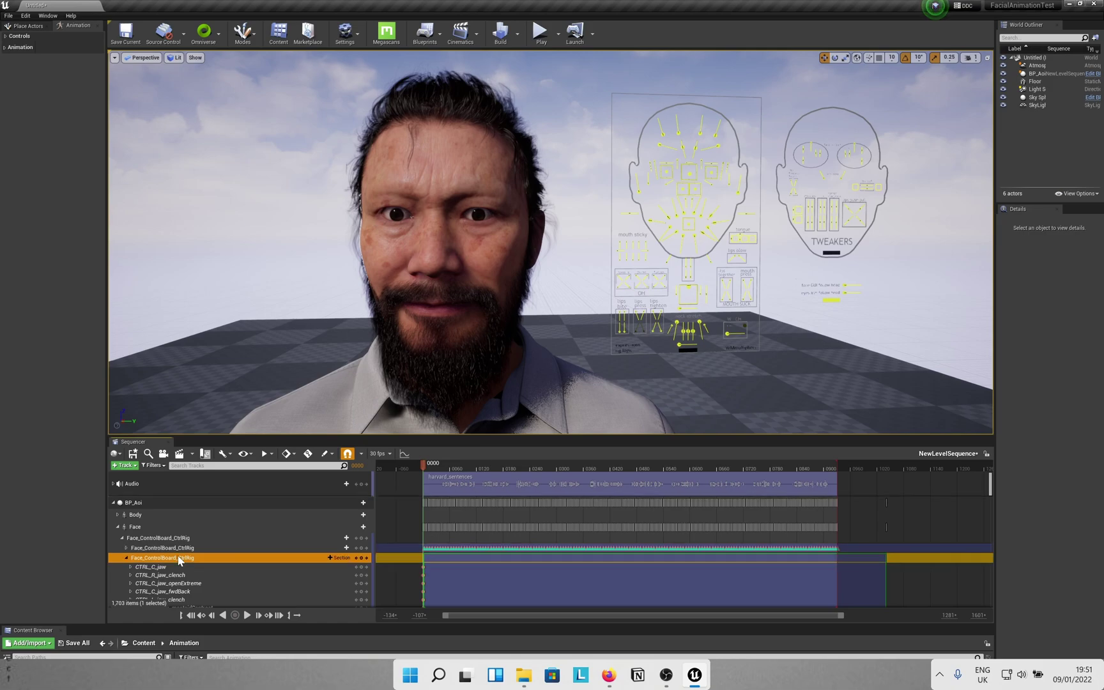
left_click(209, 575)
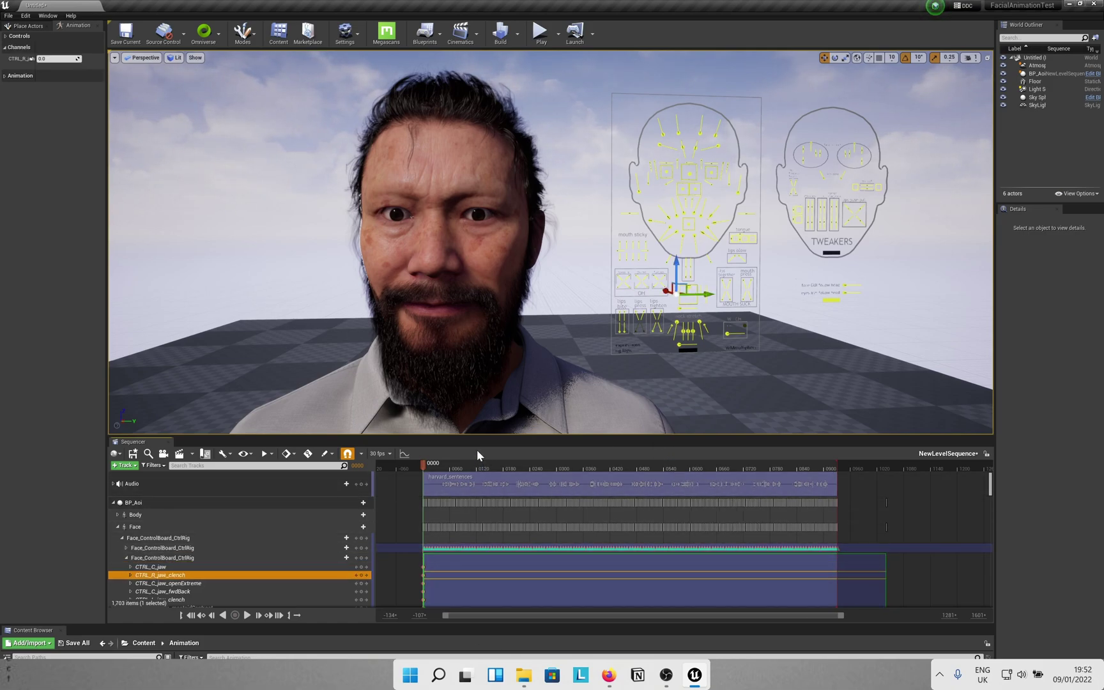
- Play back the lip sync with its audio, stop it, and place the playhead at frame 431
key("space")
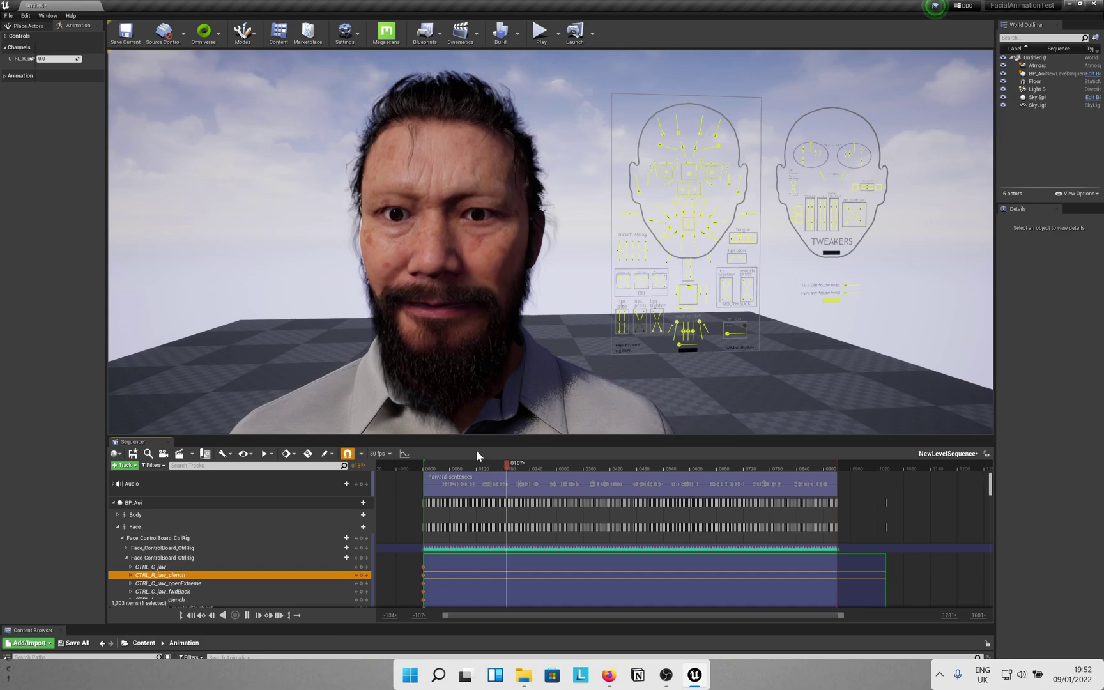
key("space")
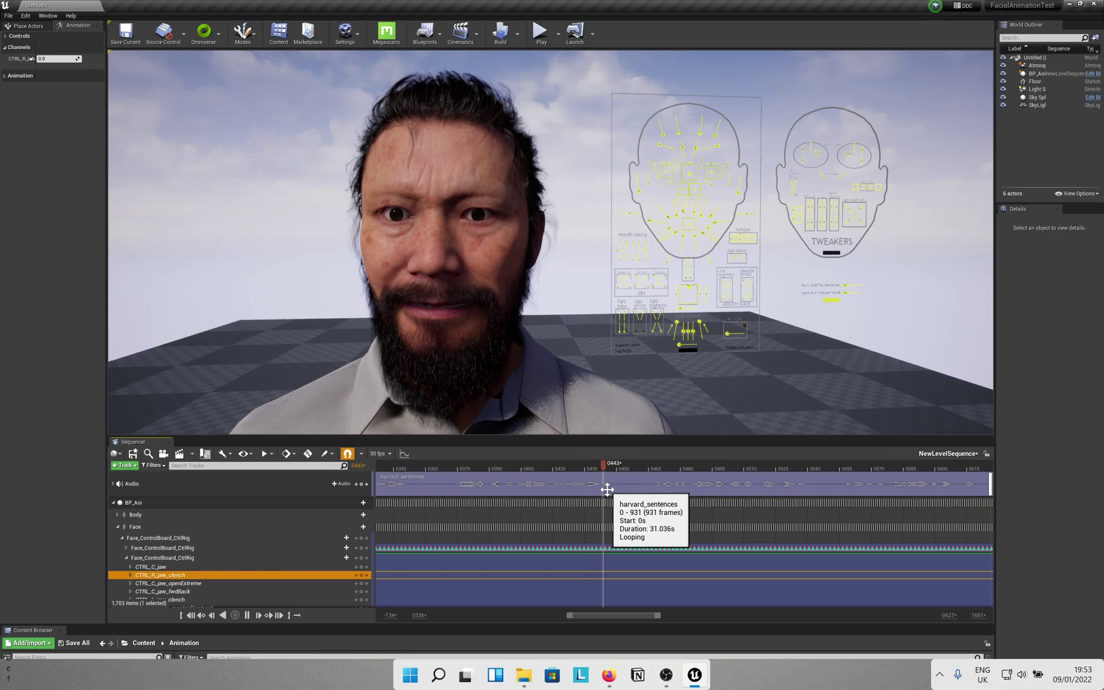
left_click(577, 465)
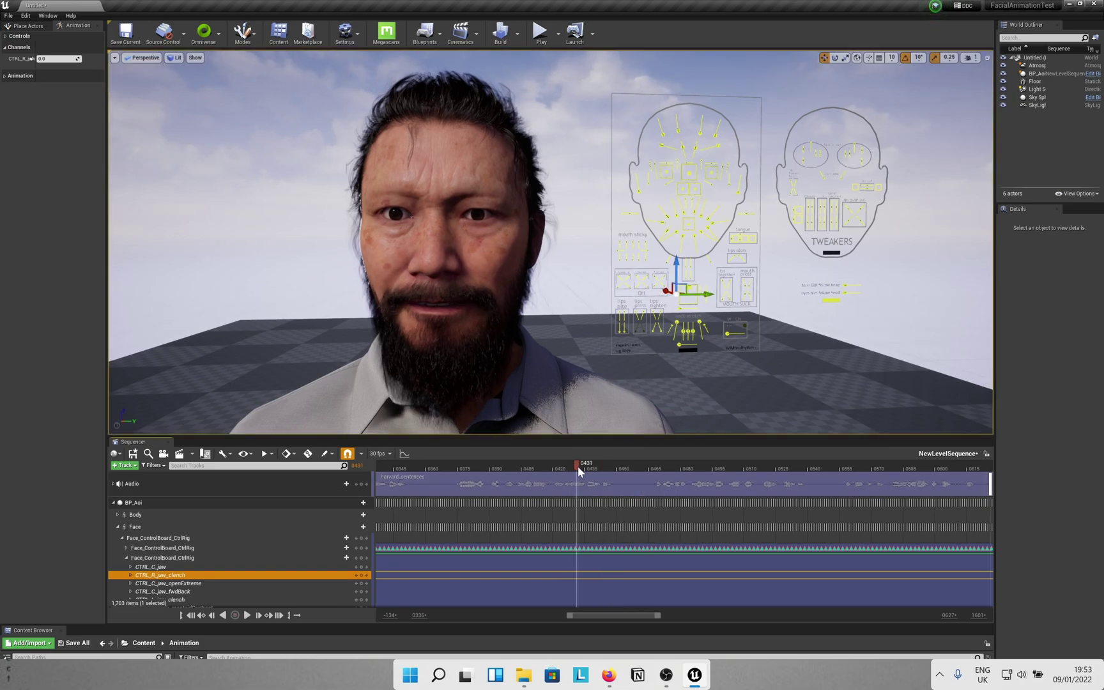
mouse_move(577, 466)
left_mouse_down()
mouse_move(601, 468)
mouse_move(584, 467)
left_mouse_up()
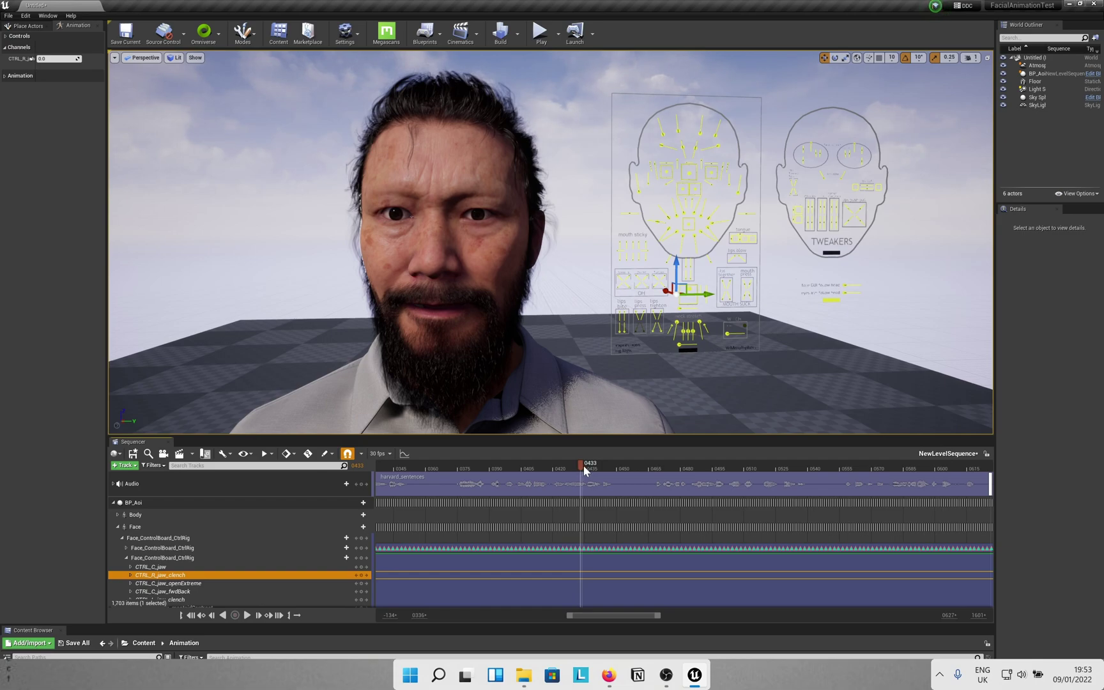
left_click_drag(584, 465, 578, 468)
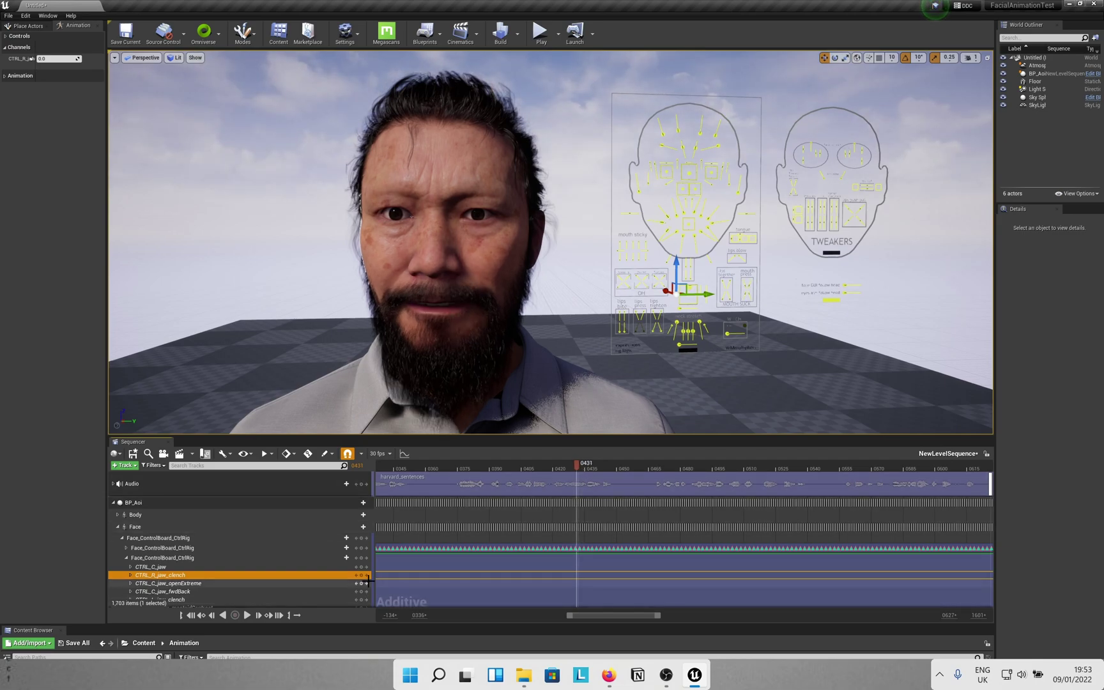
- Key all controls of the second section at frame 431 and move the playhead to frame 432
left_click(149, 567)
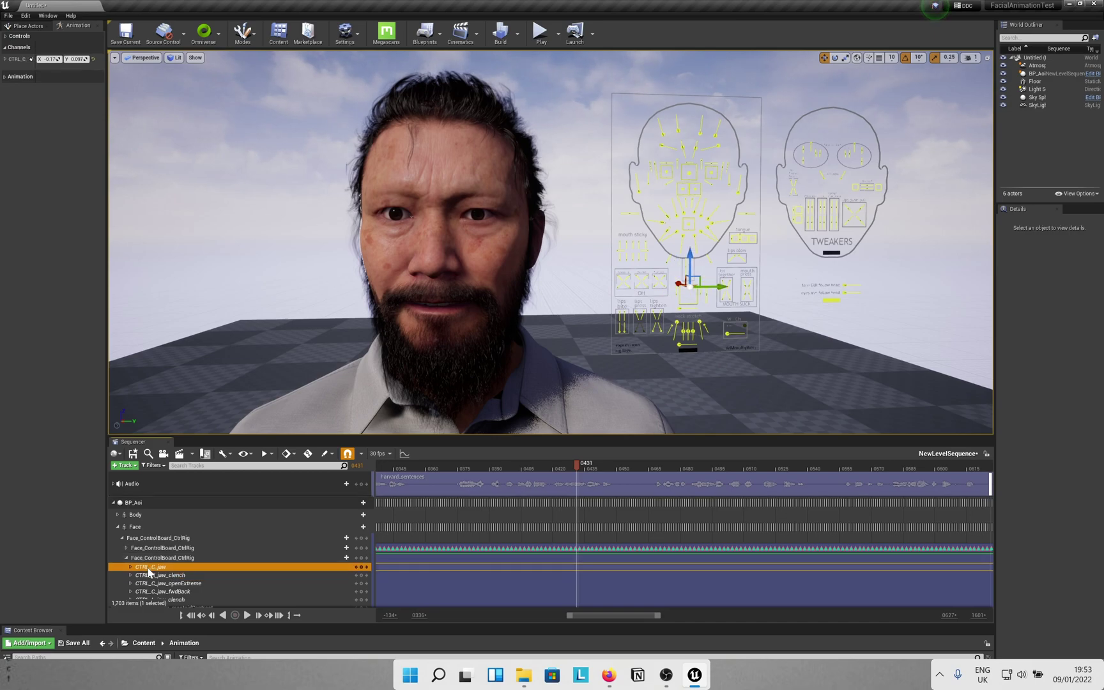
scroll(149, 572, "down", 15)
left_click(149, 566, "shift")
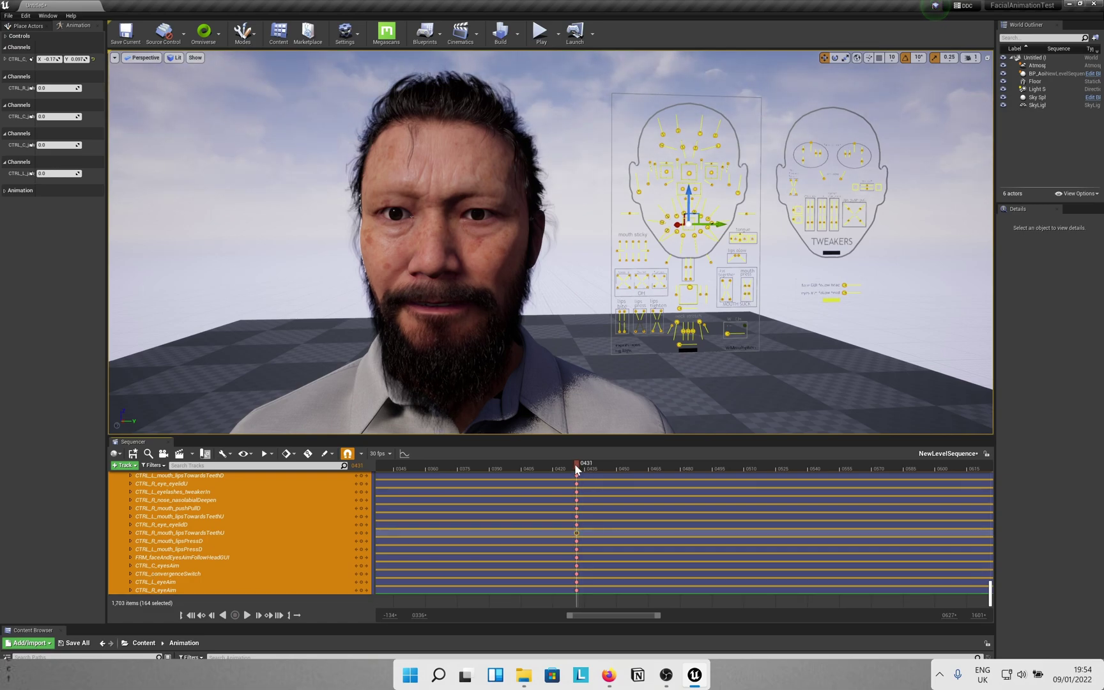
left_click_drag(575, 465, 577, 465)
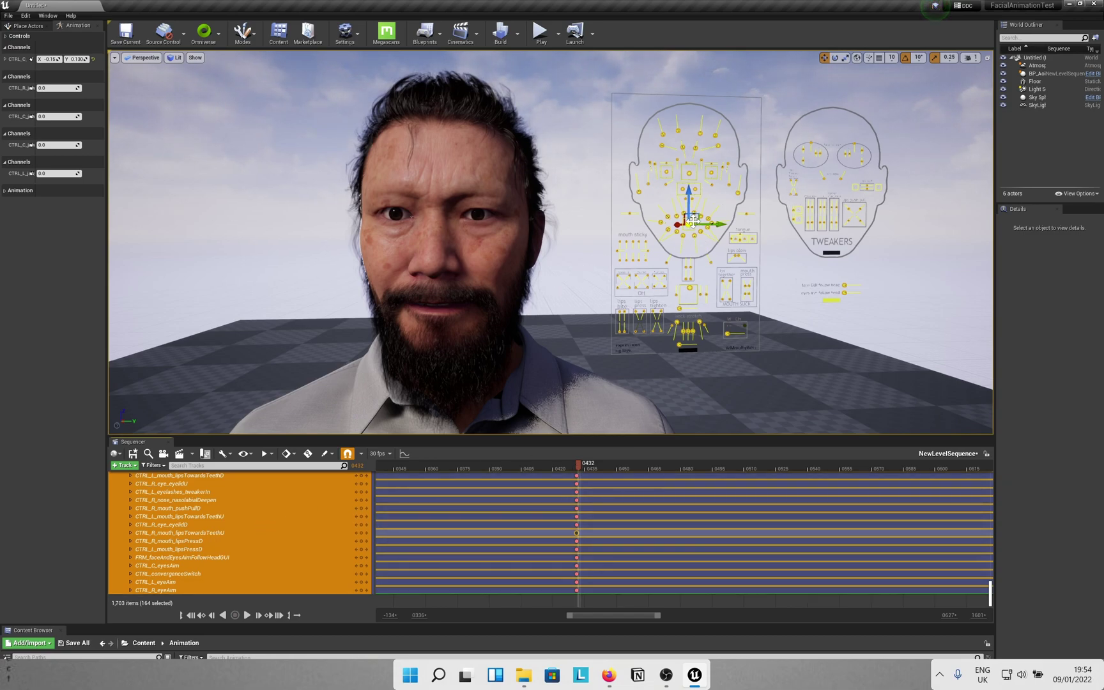
- Try the CTRL_C_mouth and CTRL_R_mouth_dimple controls at frame 432 and return both to 0.0
left_click(687, 221)
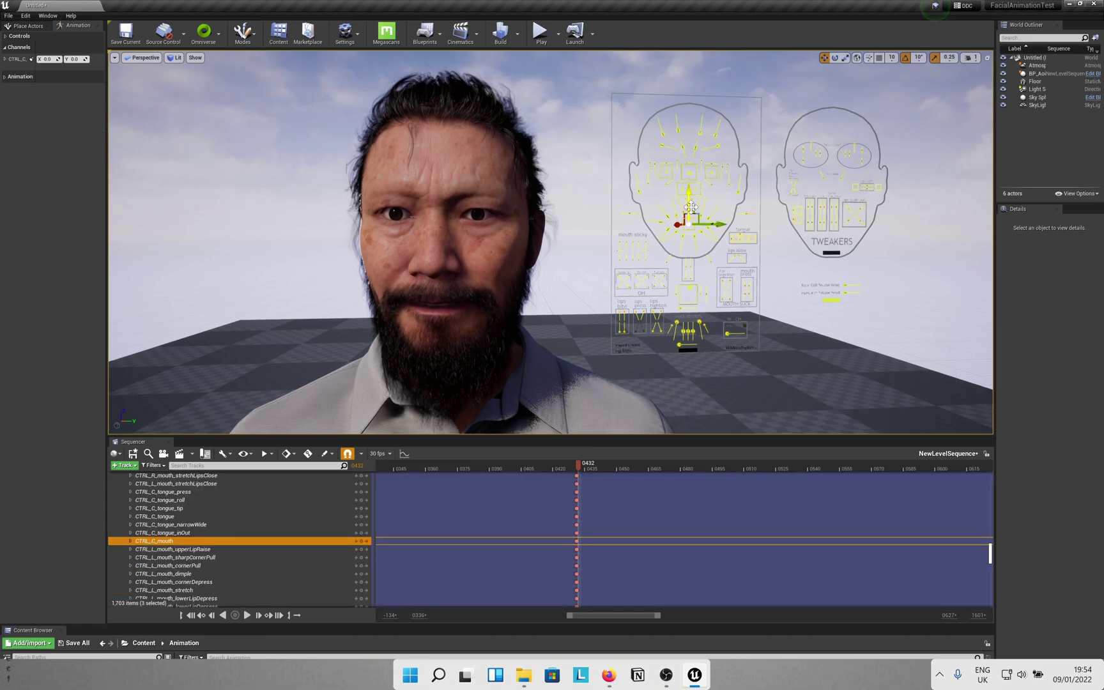
key("ctrl+z")
right_click_drag(685, 244, 701, 214)
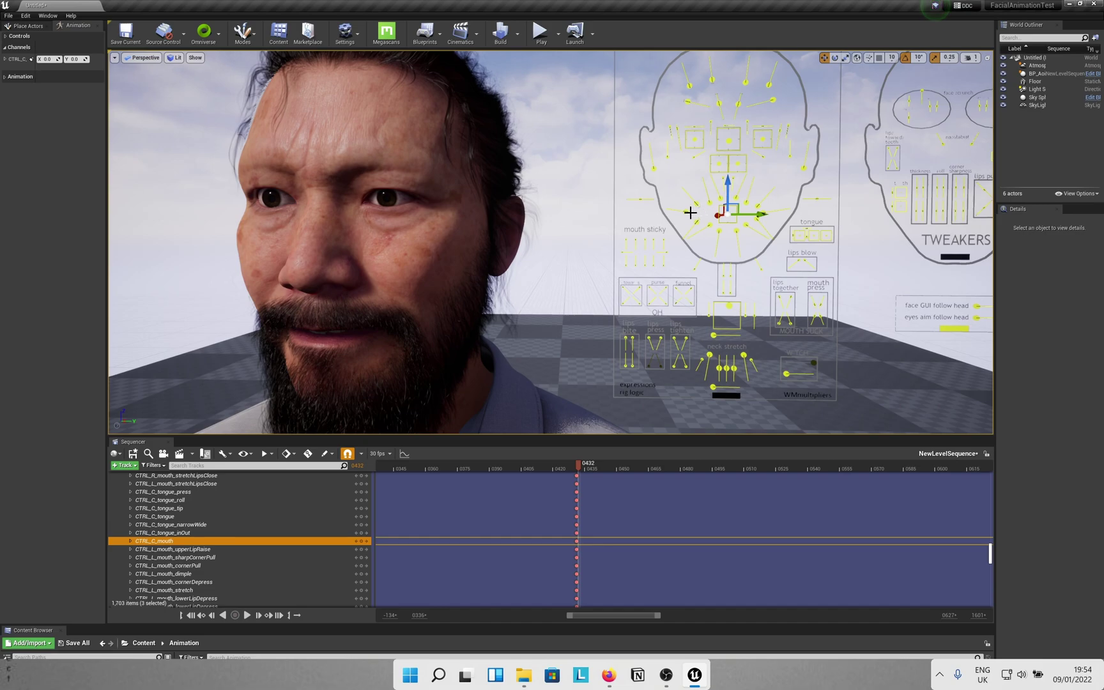
left_click(665, 209)
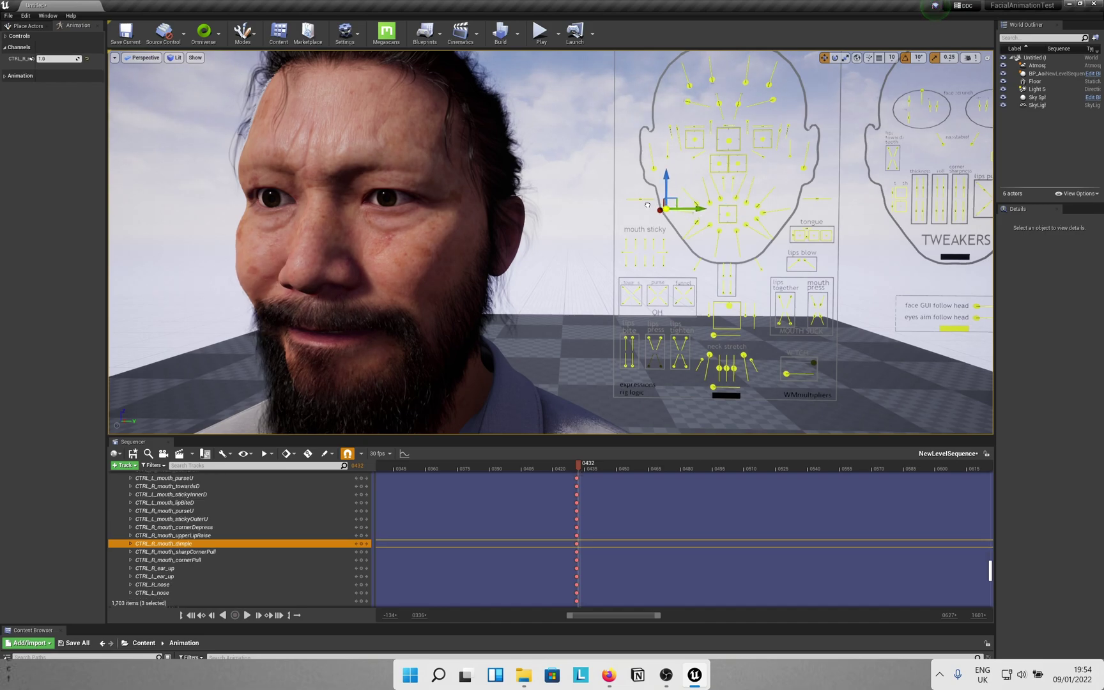
left_click_drag(666, 208, 692, 211)
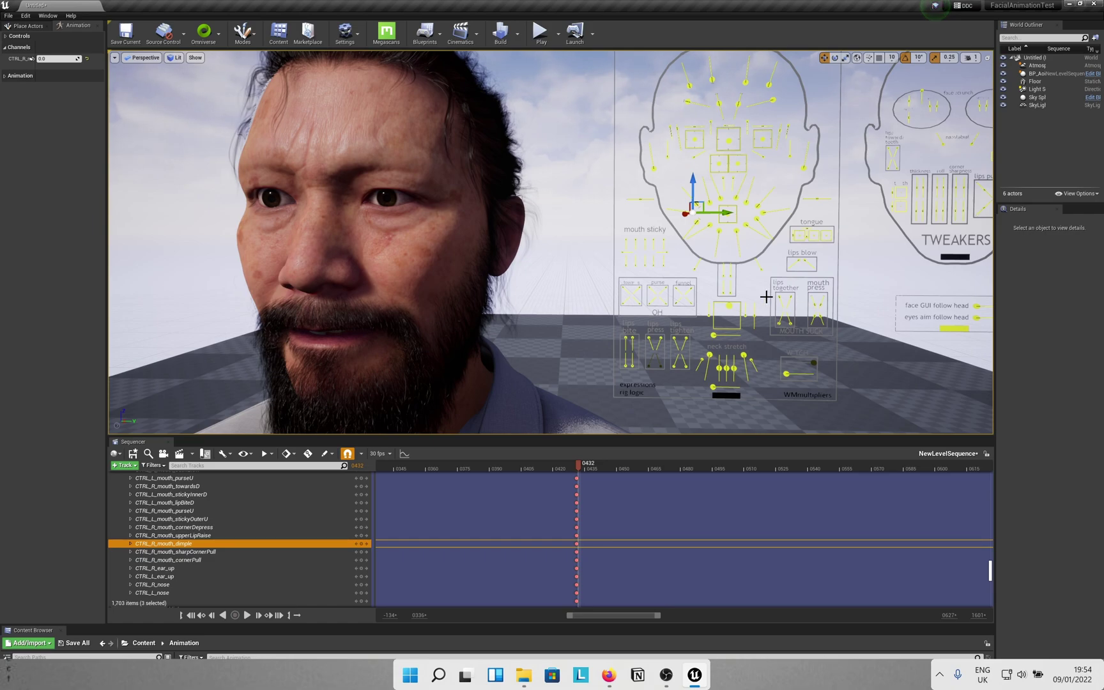
- Set the upper and lower lipsTogether controls on both sides of the mouth to 1.0 at frame 432
left_click(785, 308)
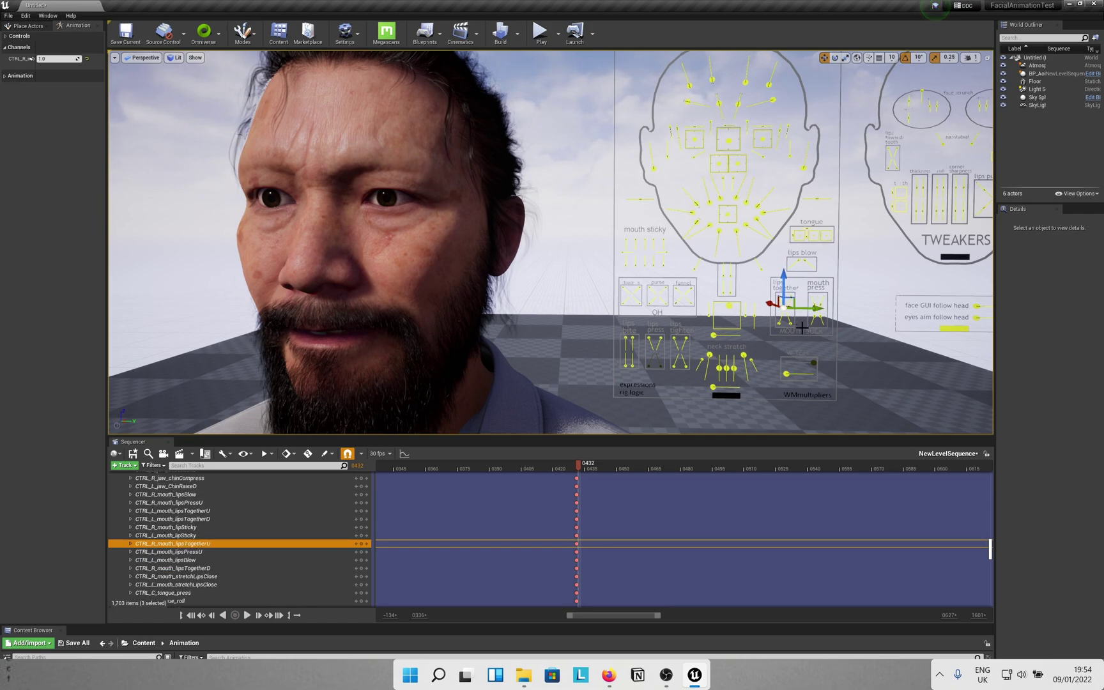
left_click(780, 322)
left_click_drag(779, 322, 786, 307)
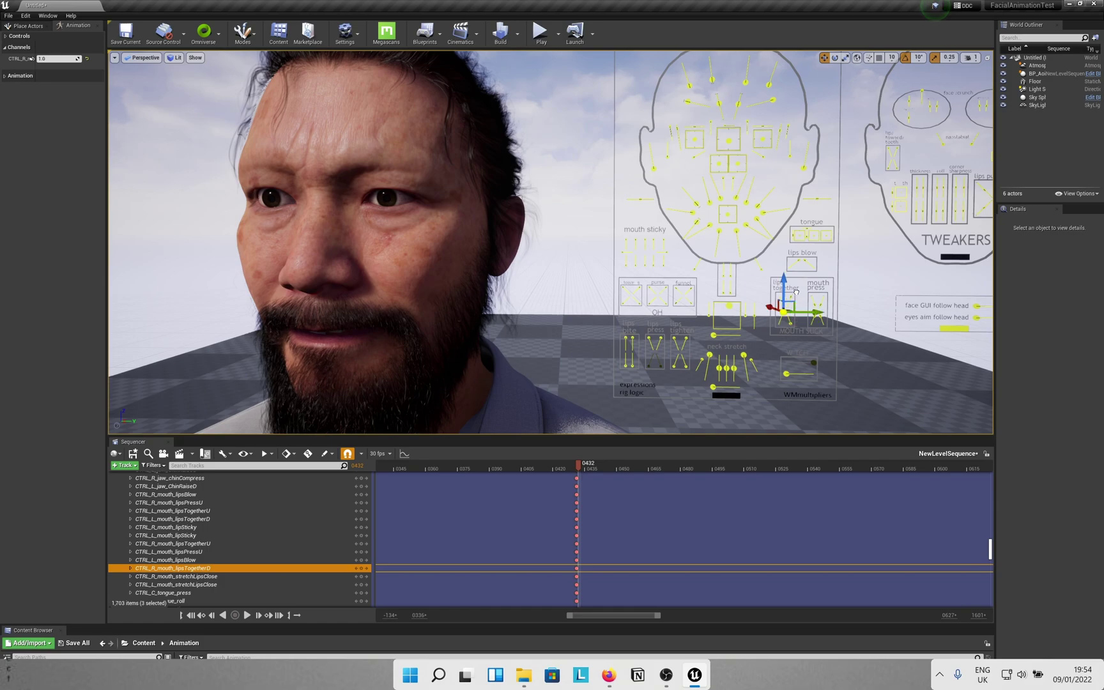
left_click(791, 322)
key("s")
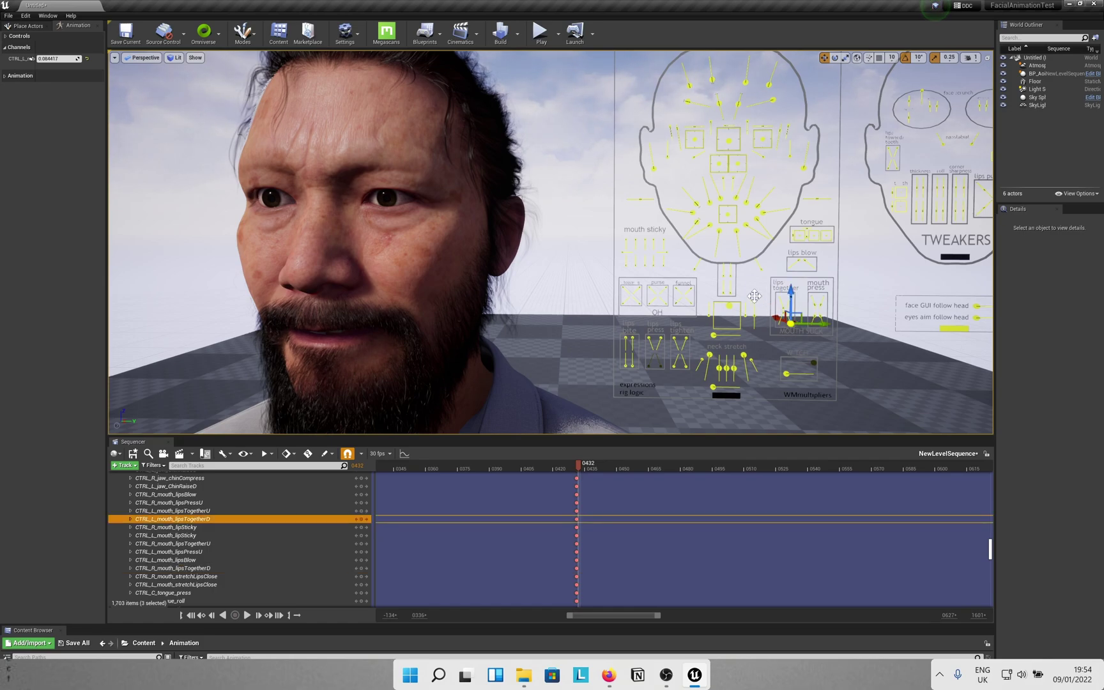
left_click_drag(787, 319, 780, 298)
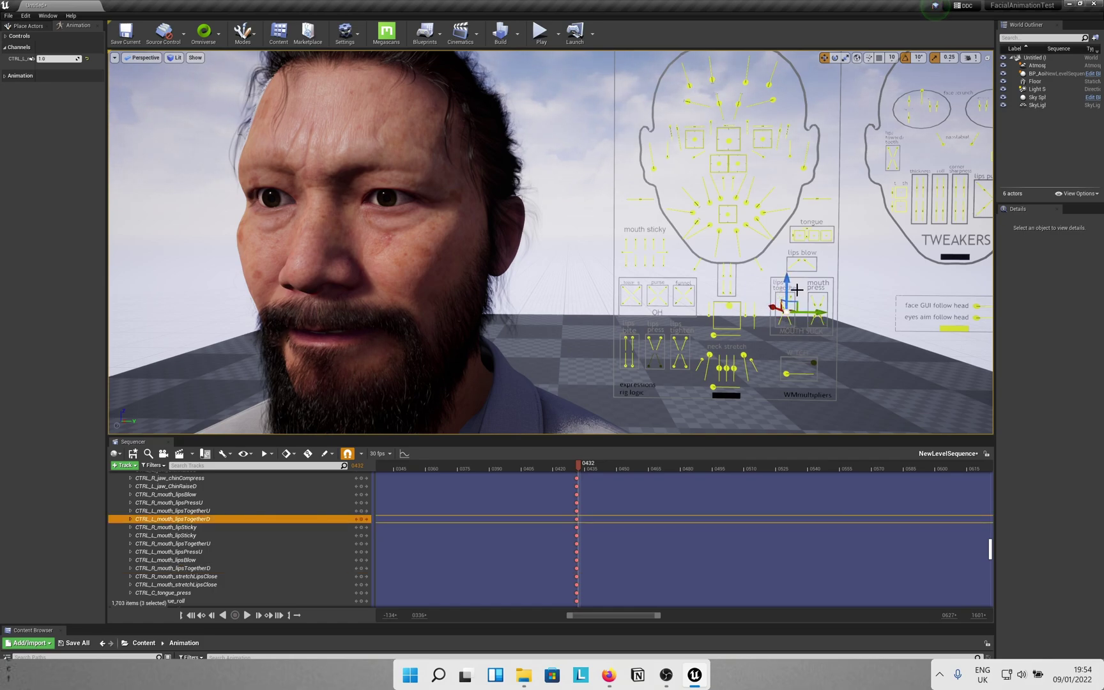
left_click(786, 305)
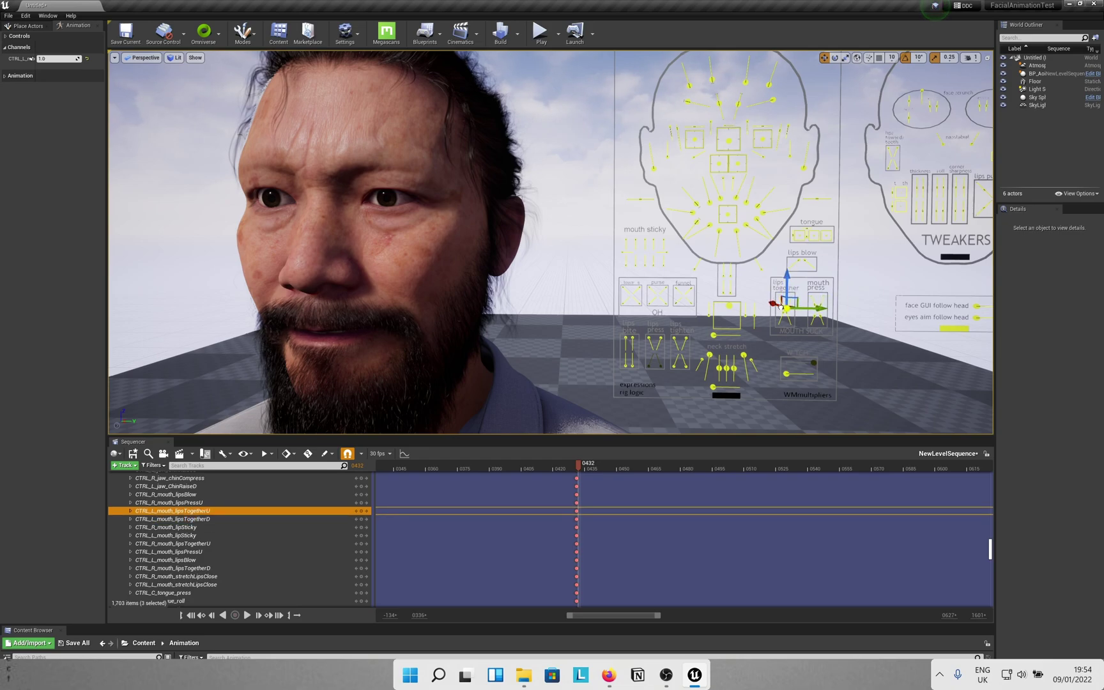
- Adjust the mouth press controls on both sides, setting CTRL_L_mouth_pressU and CTRL_R_mouth_pressU to 0.0
left_click(821, 312)
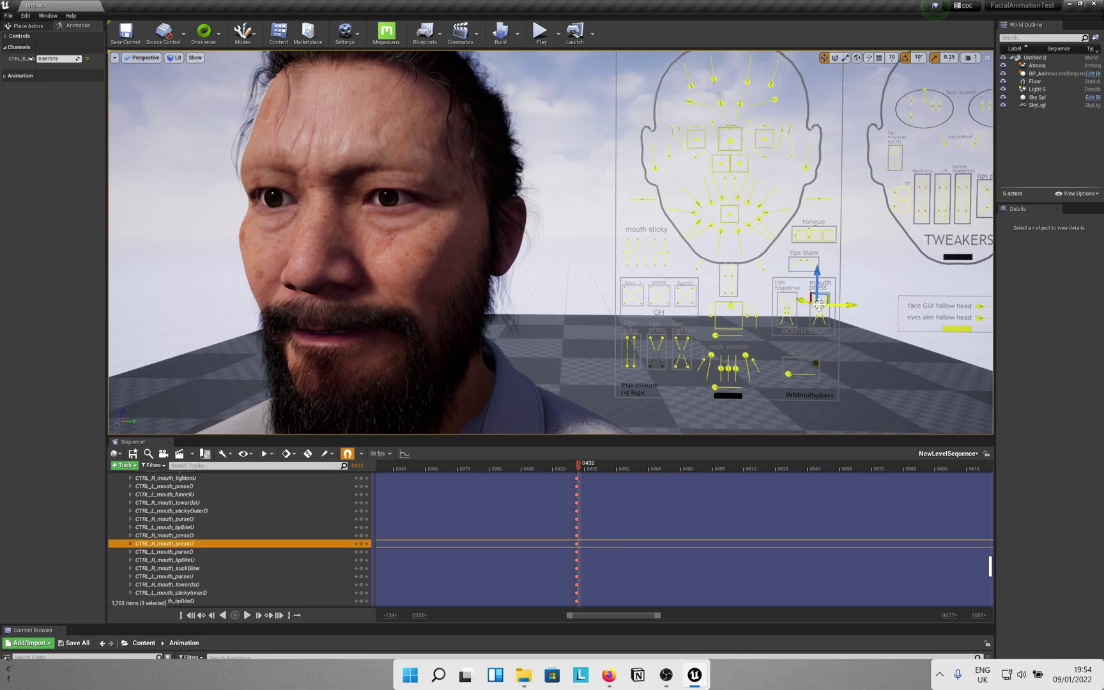
left_click(815, 315)
left_click_drag(819, 303, 824, 292)
left_click(826, 322)
left_click(822, 315)
left_click(832, 298)
left_click(815, 311)
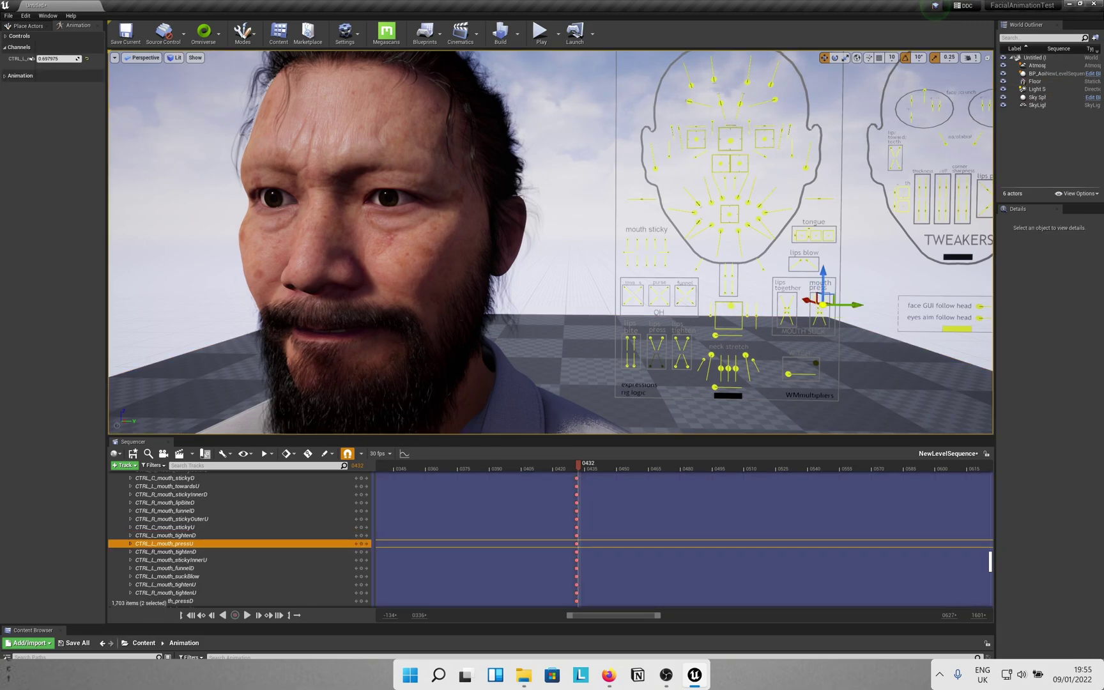
left_click_drag(814, 313, 837, 288)
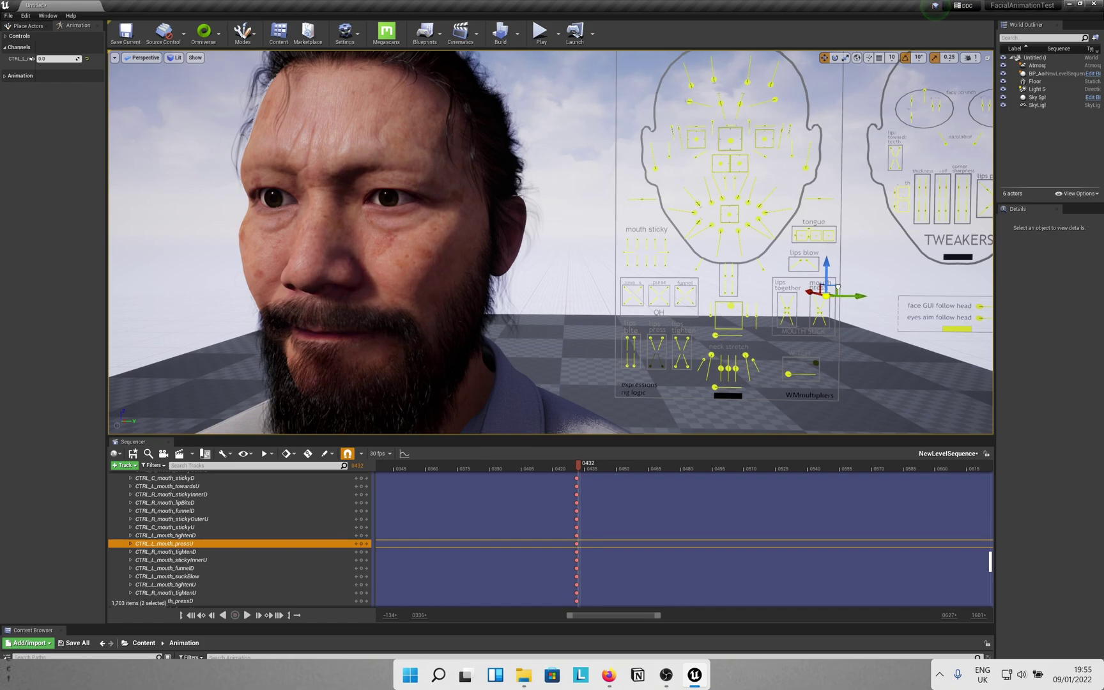
left_click(819, 305)
left_click_drag(820, 307, 809, 294)
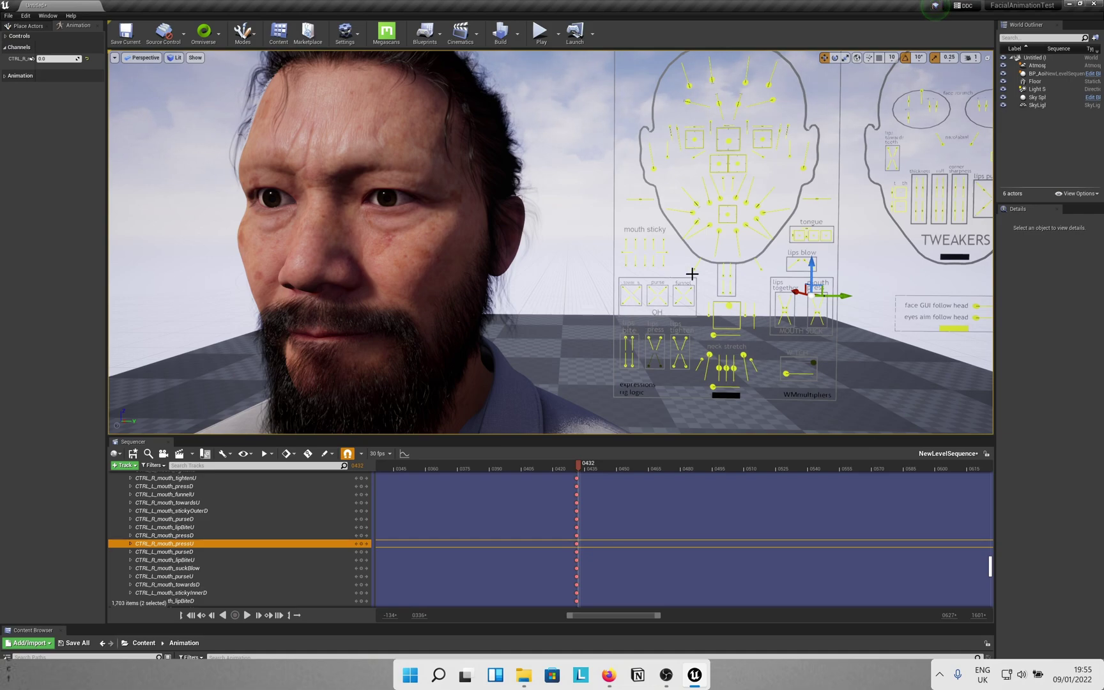
- Set the CTRL_R_mouth_suckBlow control to 1.0 at frame 432
left_click(640, 199)
left_click_drag(641, 199, 613, 200)
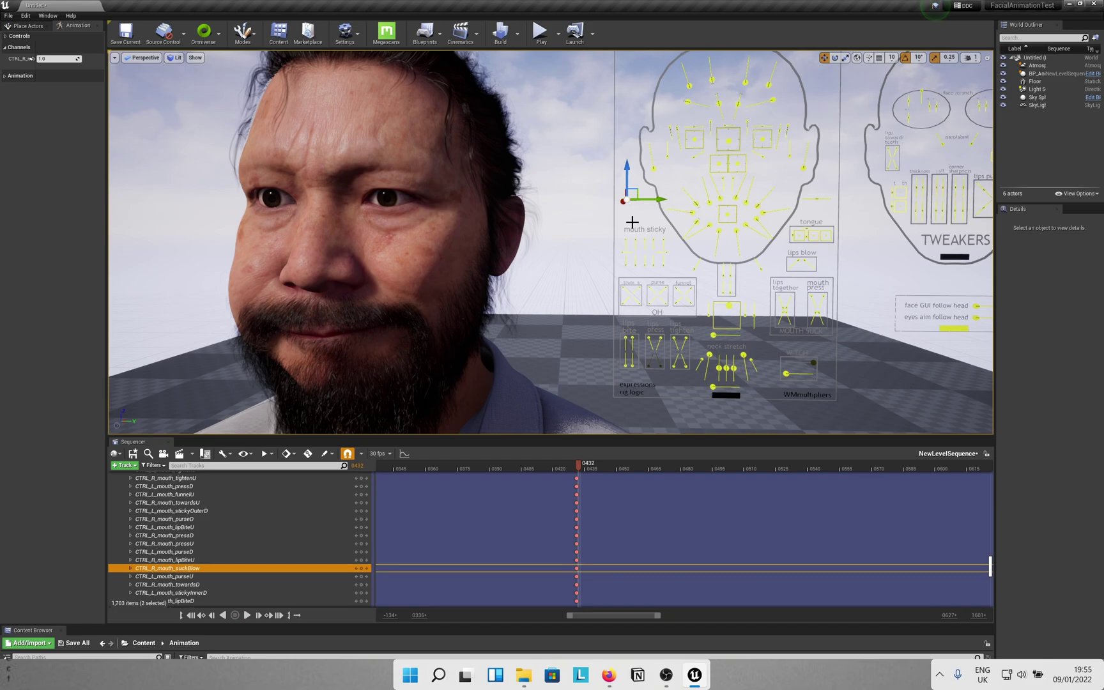
- Set the CTRL_R_mouth_suckBlow control to about 0.22 and CTRL_L_mouth_suckBlow to about 0.28 at frame 432
left_click_drag(628, 199, 638, 201)
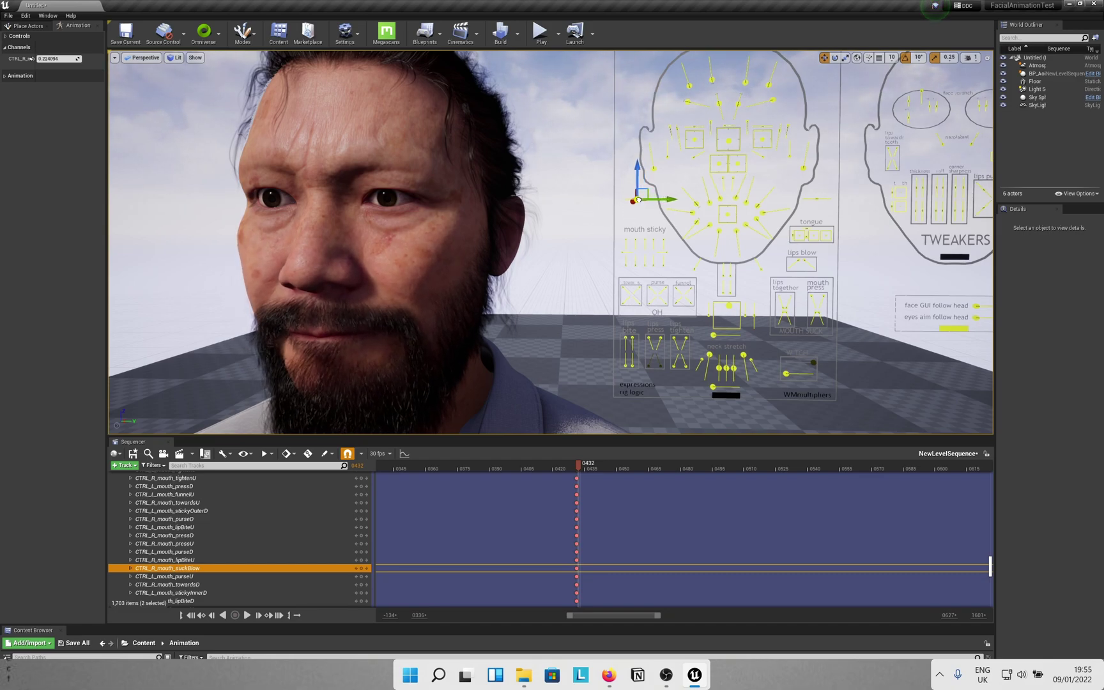
left_click(818, 200)
left_click_drag(818, 199, 789, 200)
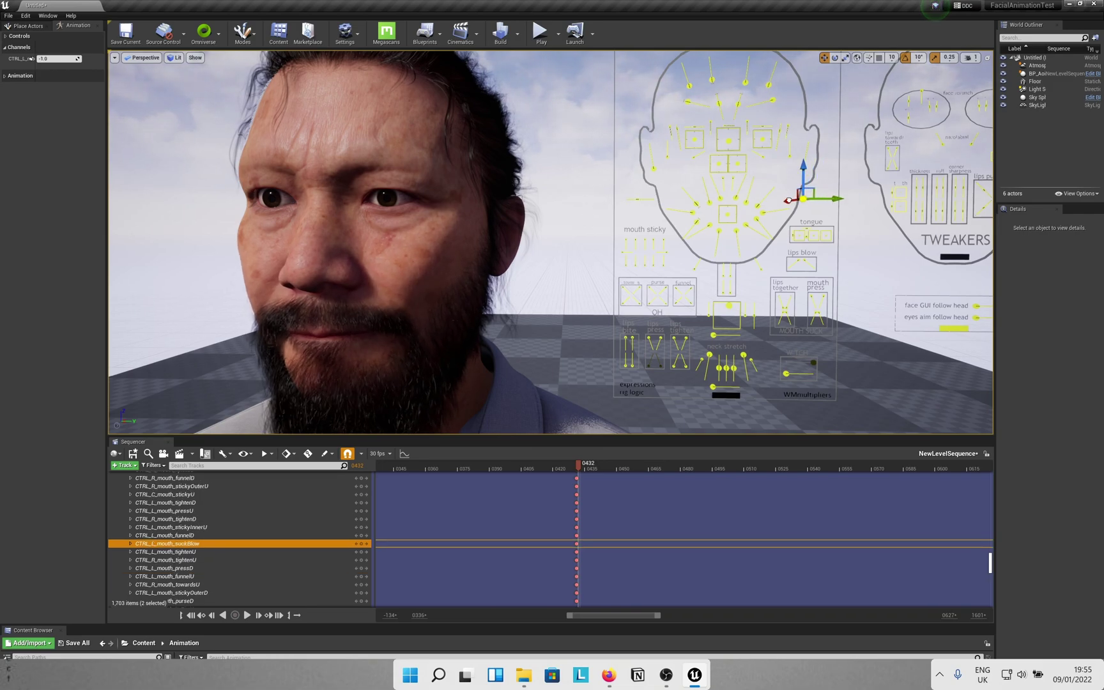
key("ctrl+z")
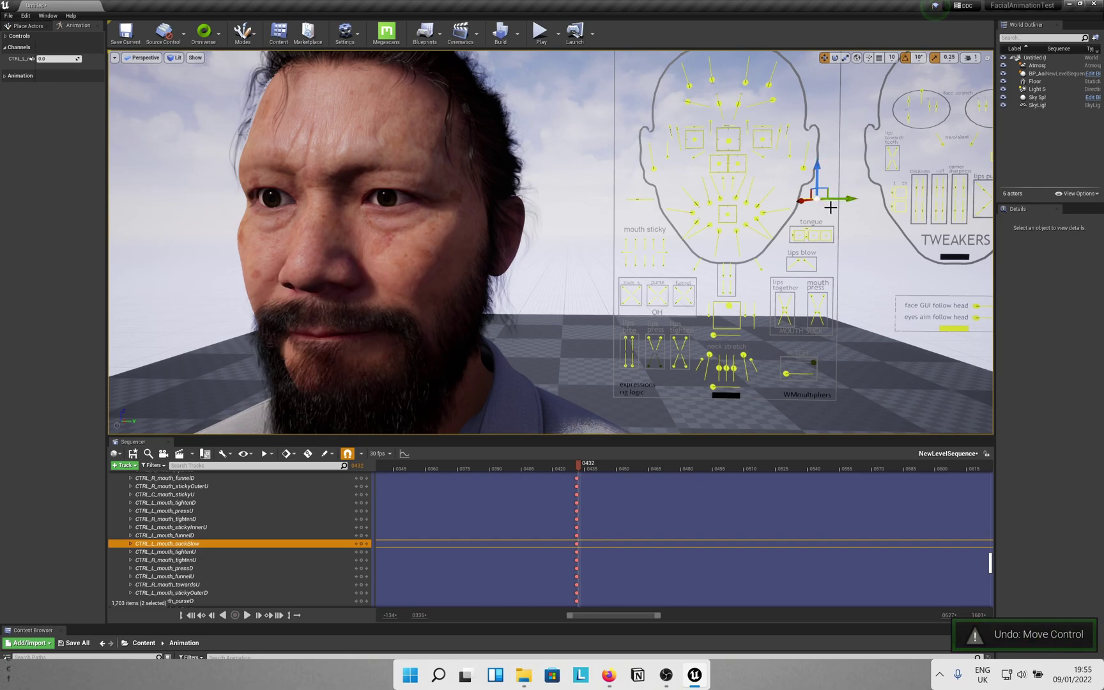
left_click_drag(815, 198, 818, 199)
- Examine the corrected mouth pose at frame 432 from several angles, ending with a frontal view of the face
mouse_move(466, 303)
right_mouse_down()
mouse_move(494, 305)
mouse_move(450, 307)
mouse_move(484, 307)
mouse_move(475, 307)
right_mouse_up()
key("a")
key("d")
key("a")
key("d")
left_click_drag(979, 181, 980, 181)
right_click_drag(950, 198, 953, 203)
key("s")
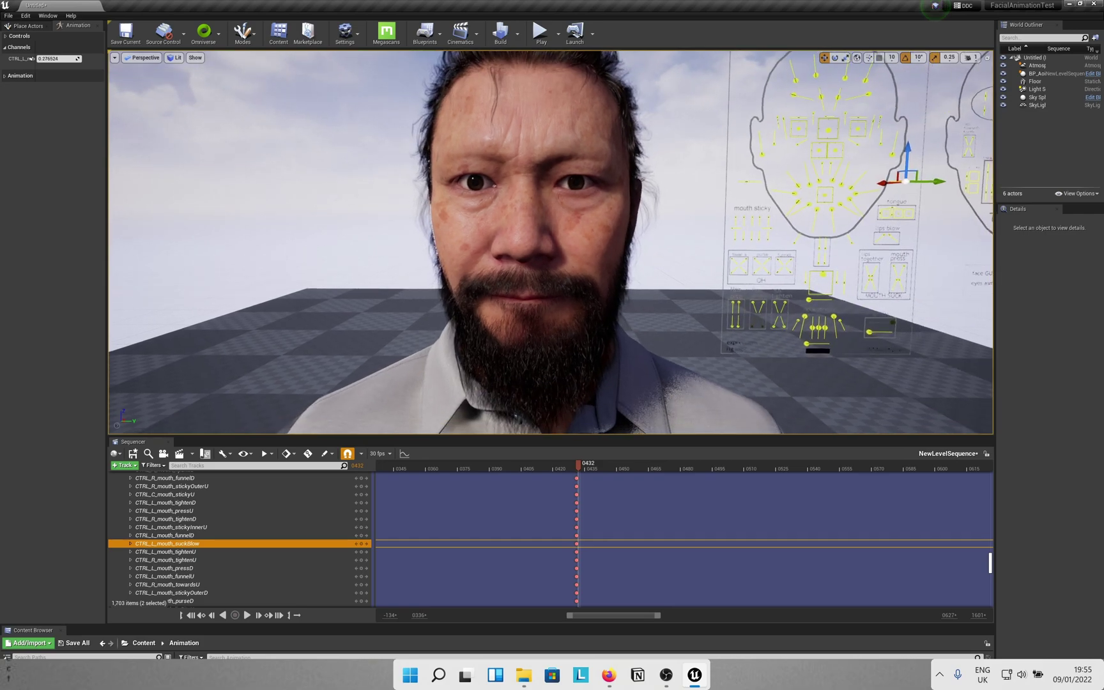
key("d")
key("a")
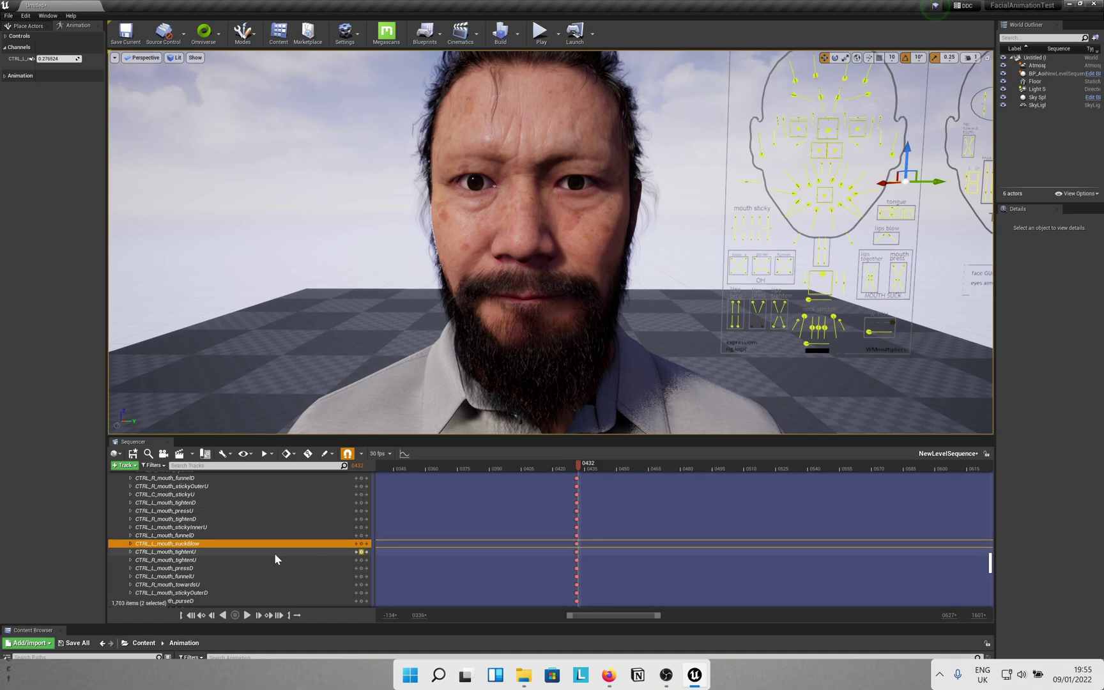
- Select all controls of the second rig section, from CTRL_C_jaw to CTRL_R_eyeAim, and play the animation through the corrected frame 432
key("Left")
left_click(171, 554)
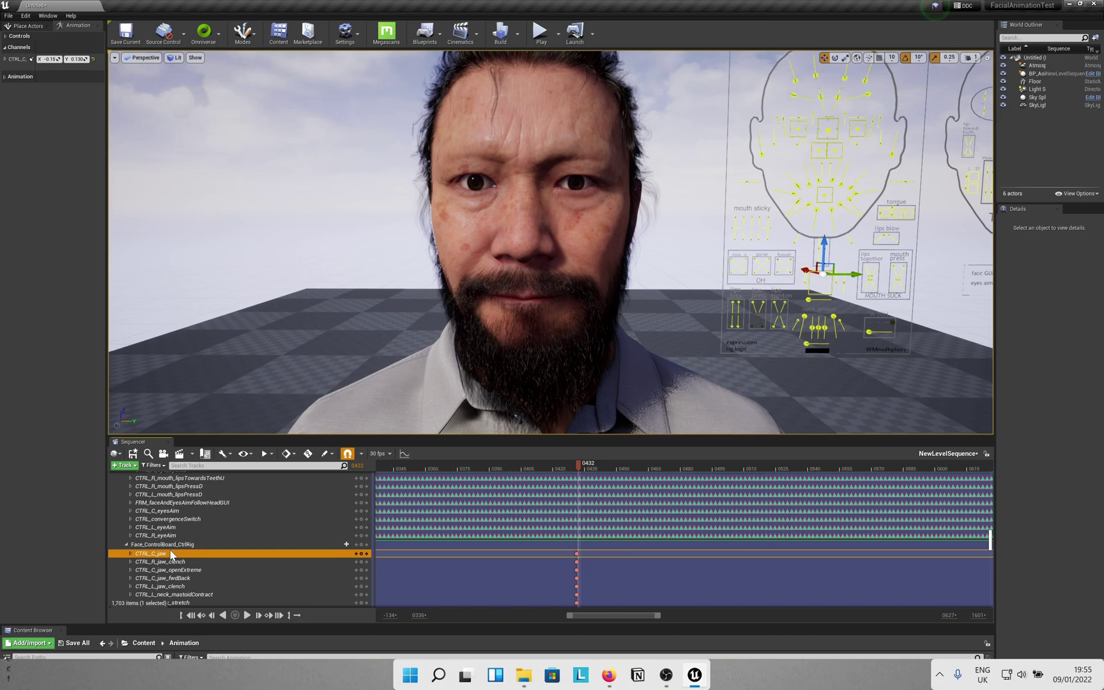
key("shift+End")
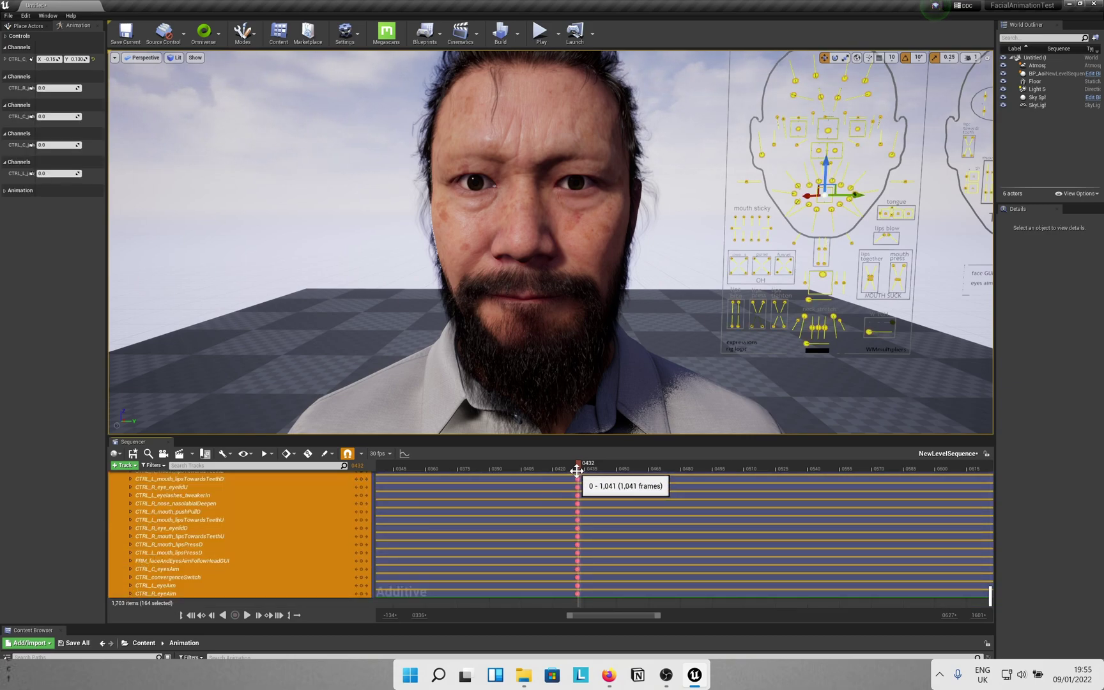
left_click_drag(574, 465, 569, 467)
key("space")
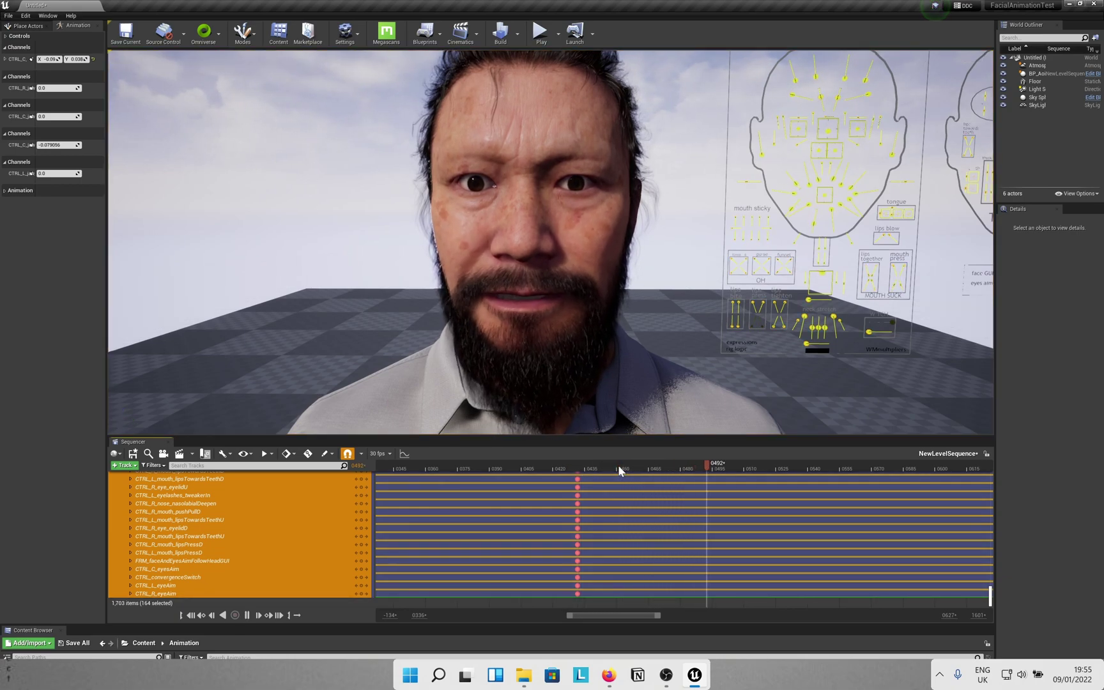
key("space")
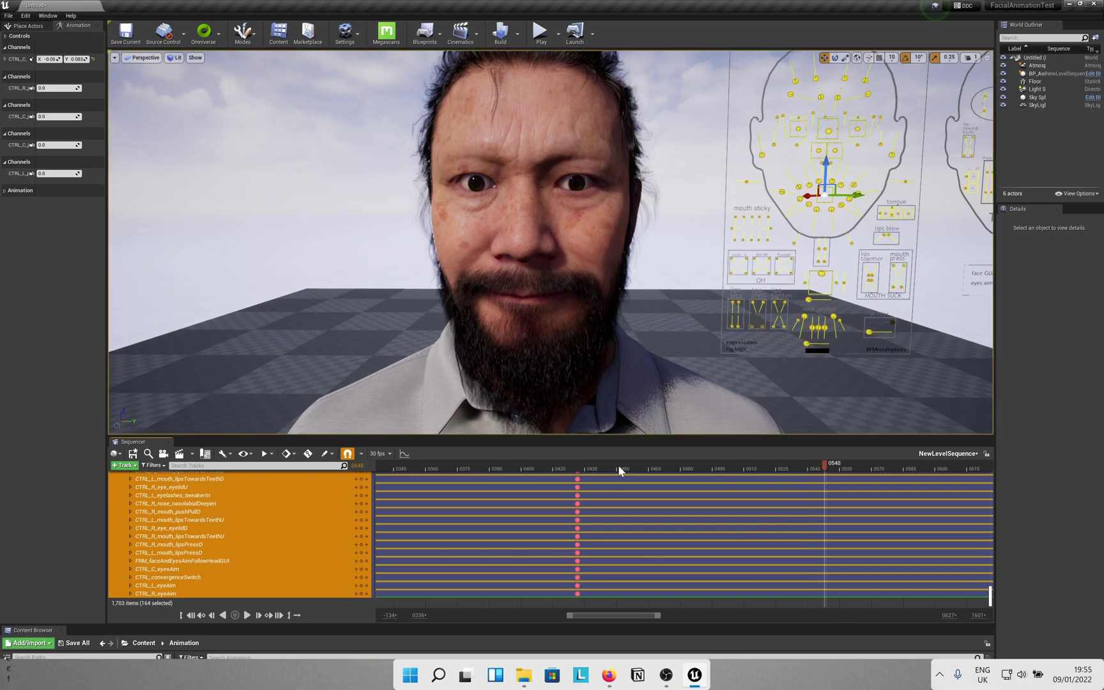
- Undo the last two changes and place the playhead at frame 449
left_click_drag(606, 466, 553, 467)
key("ctrl+z")
key("ctrl+z")
key("space")
left_click(609, 468)
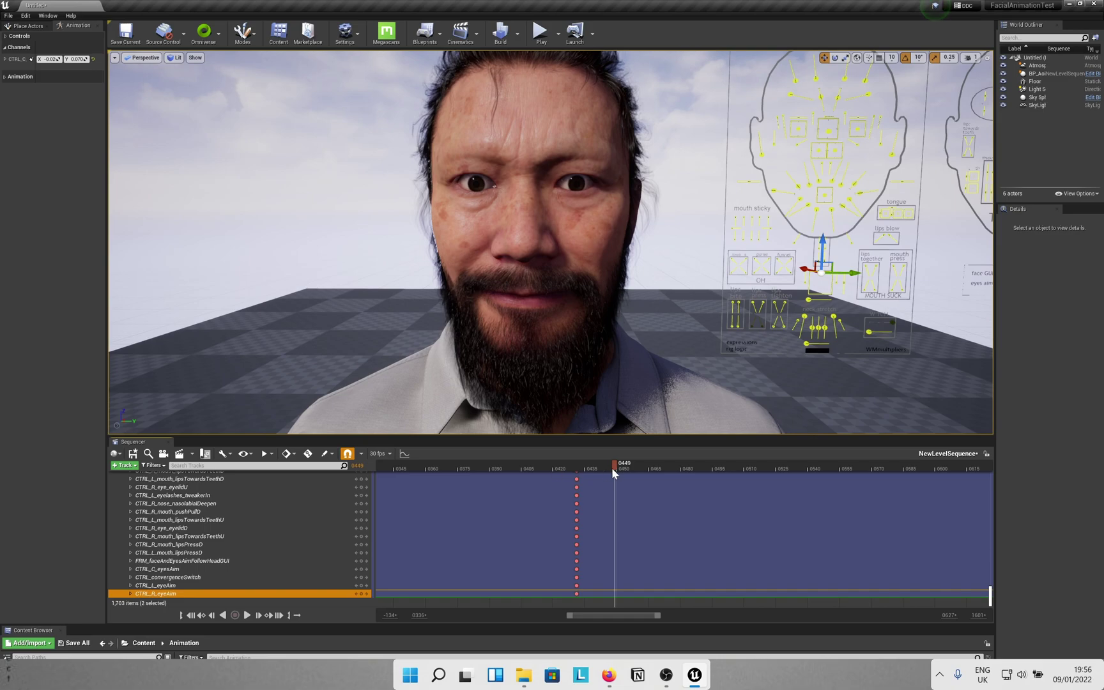
- Collapse the first Face_ControlBoard_CtrlRig section, which holds the baked animation, in the Face track
scroll(607, 494, "up", 3)
left_click(210, 549)
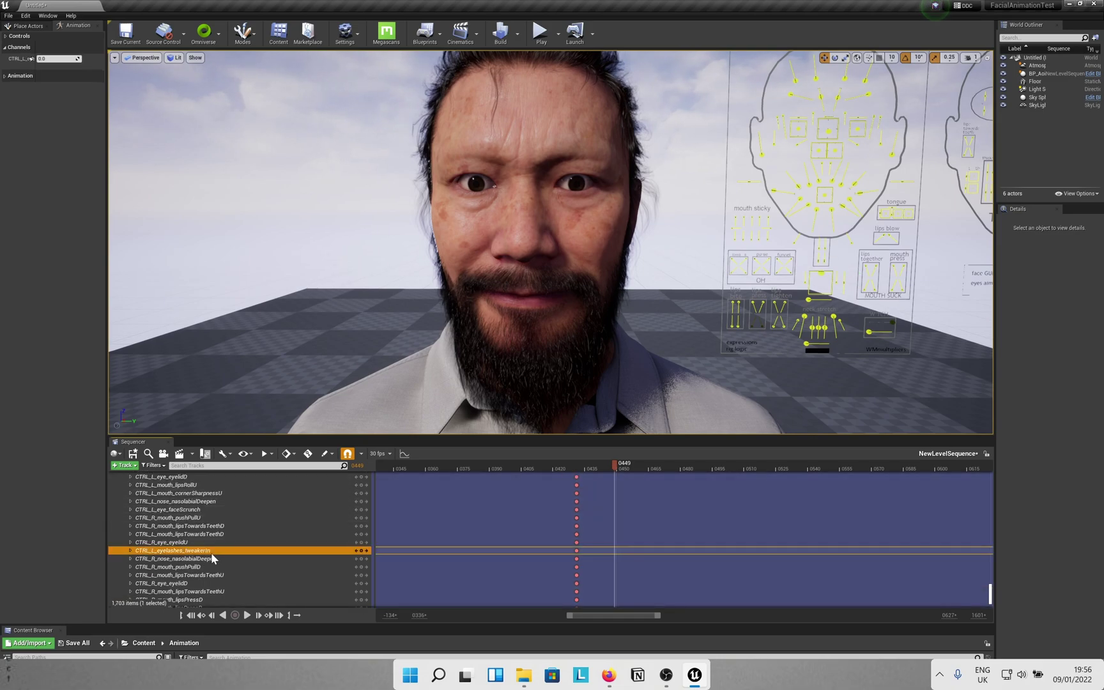
scroll(210, 550, "up", 3)
scroll(217, 547, "down", 3)
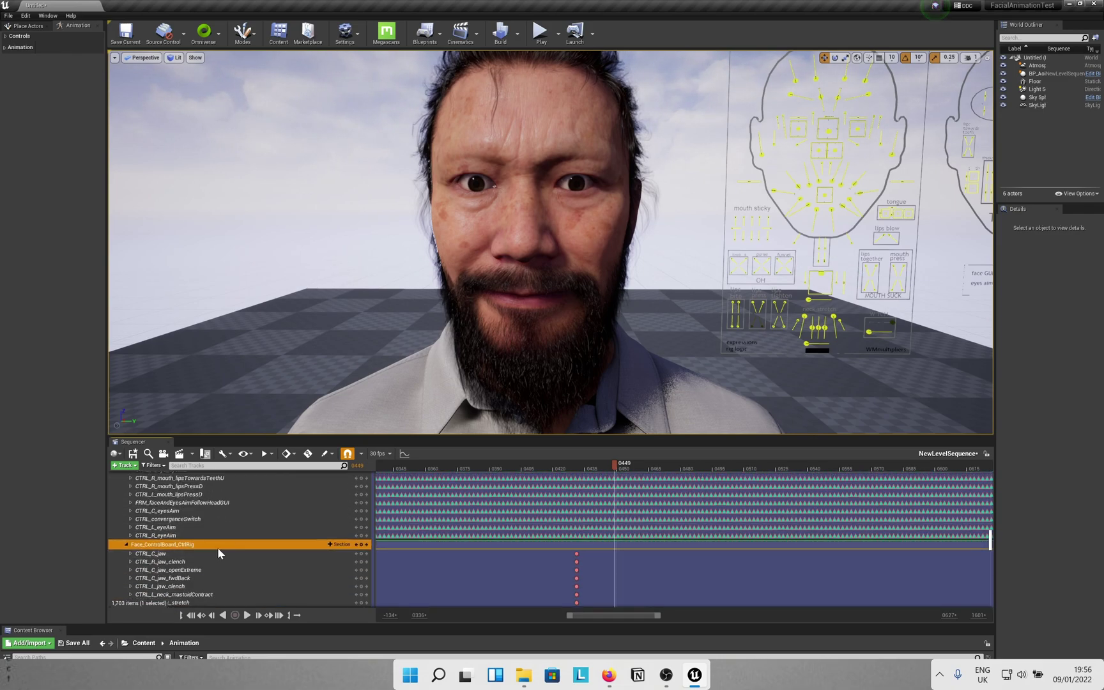
scroll(215, 558, "up", 2)
scroll(217, 553, "up", 5)
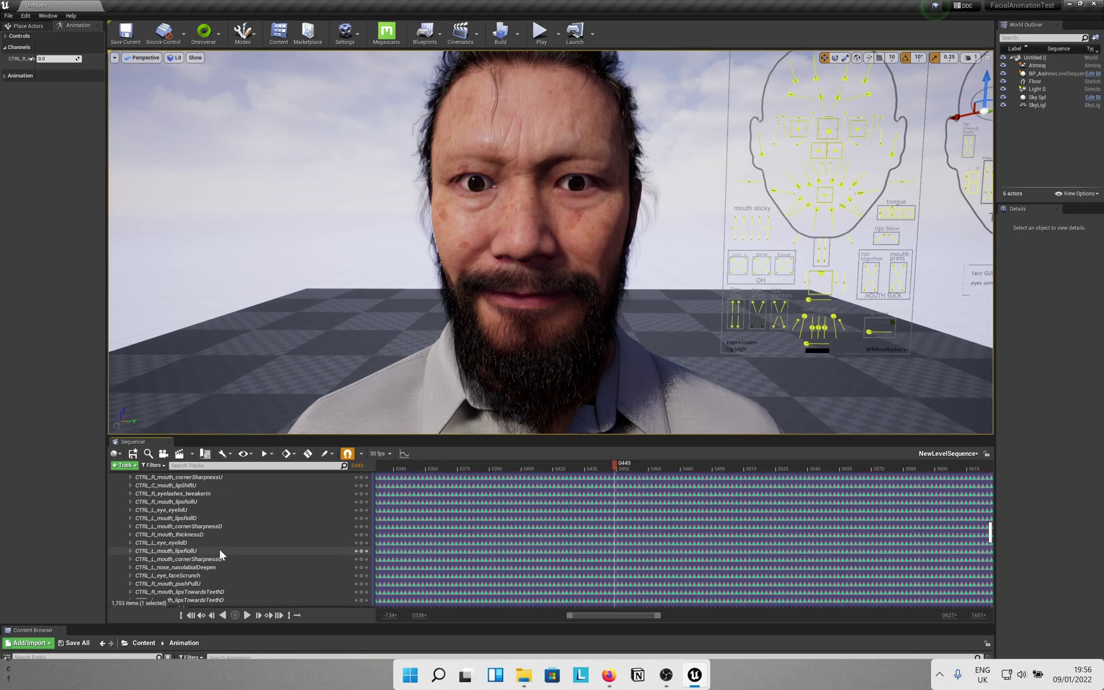
left_click(128, 548)
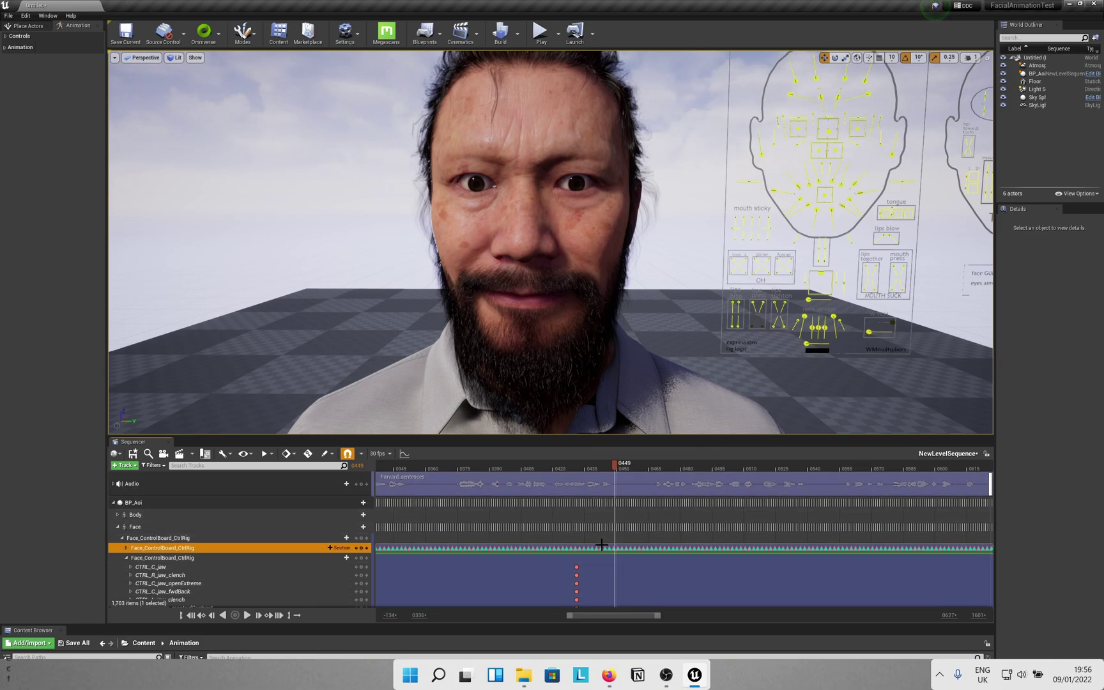
- Key all controls of the second Face_ControlBoard_CtrlRig section, from CTRL_C_jaw to CTRL_R_eyeAim, at frame 449
mouse_move(618, 470)
left_mouse_down()
mouse_move(571, 469)
mouse_move(658, 471)
mouse_move(615, 474)
left_mouse_up()
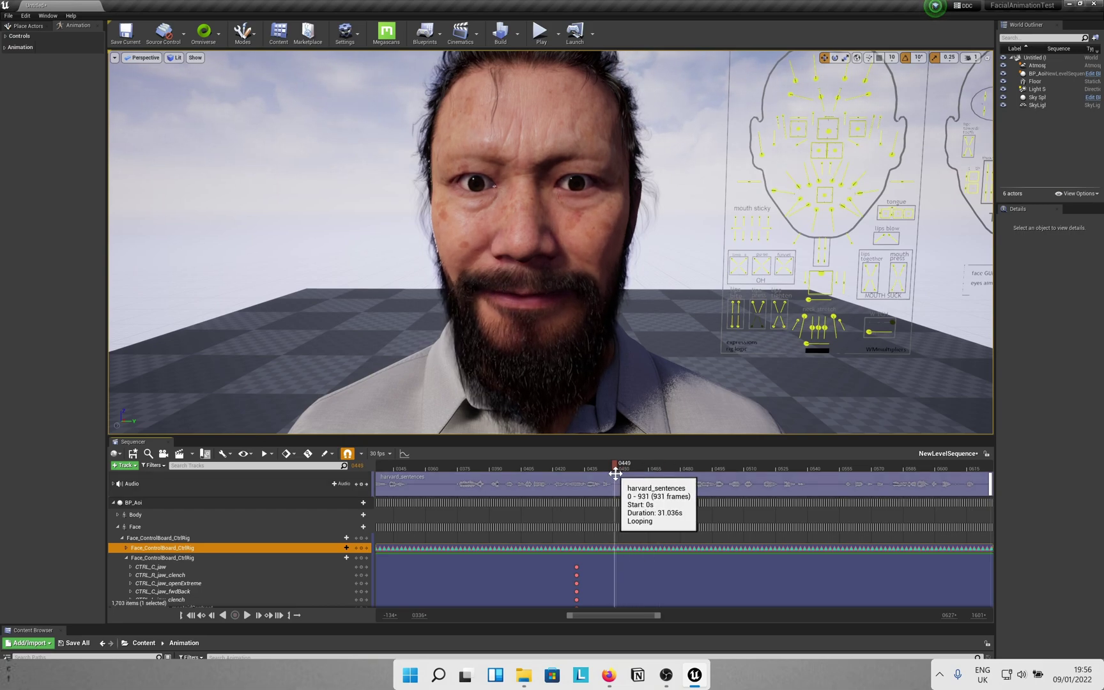
left_click(153, 567)
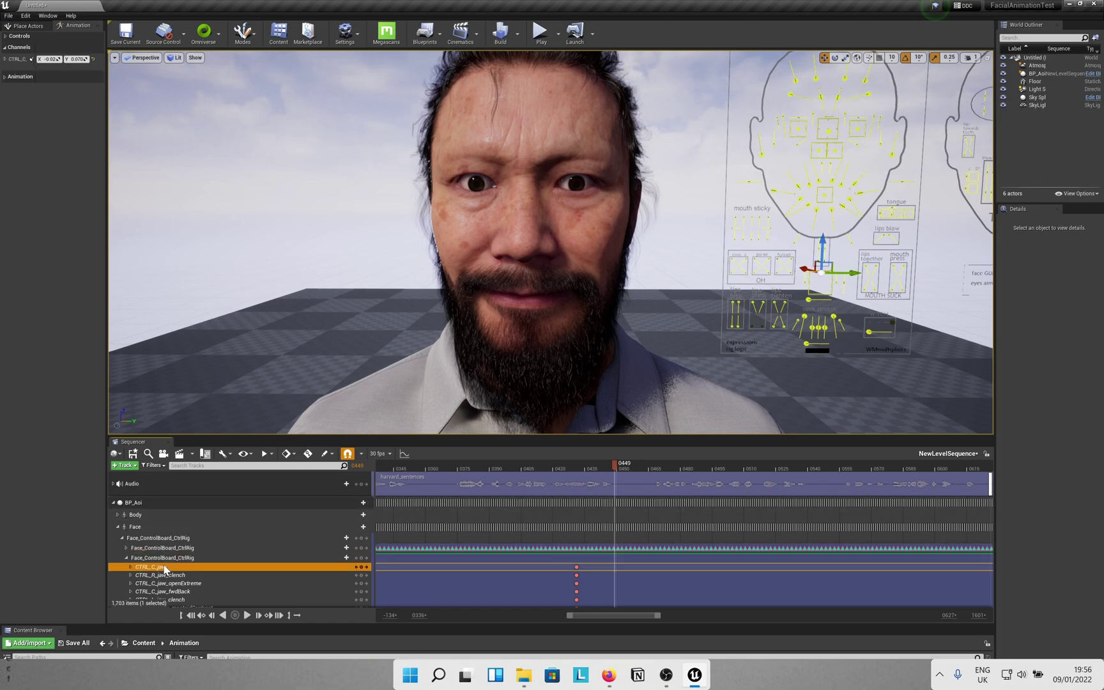
key("shift+End")
key("Return")
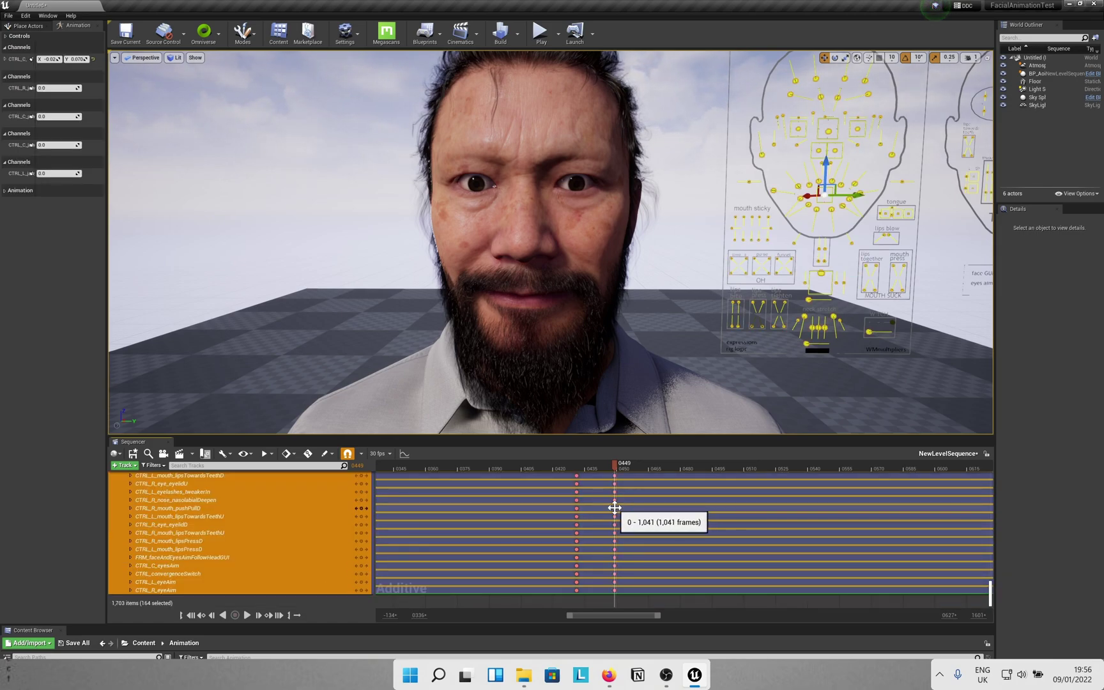
- Scrub back from frame 449 and place the playhead at frame 433
left_click_drag(614, 465, 591, 465)
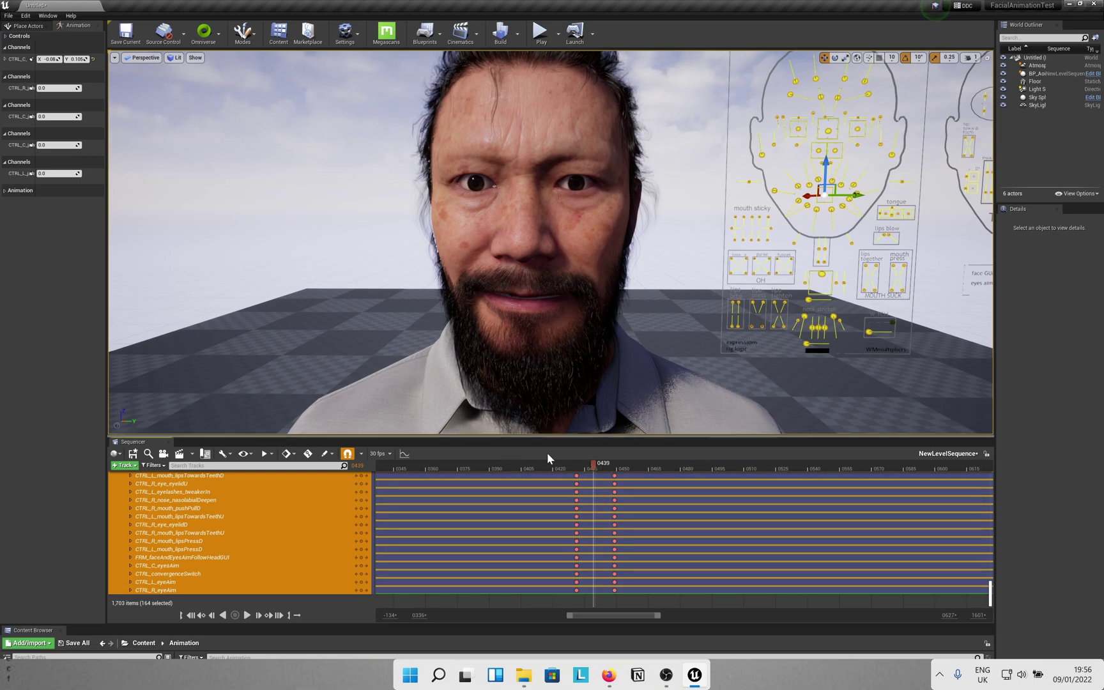
mouse_move(591, 466)
left_mouse_down()
mouse_move(577, 463)
mouse_move(582, 471)
left_mouse_up()
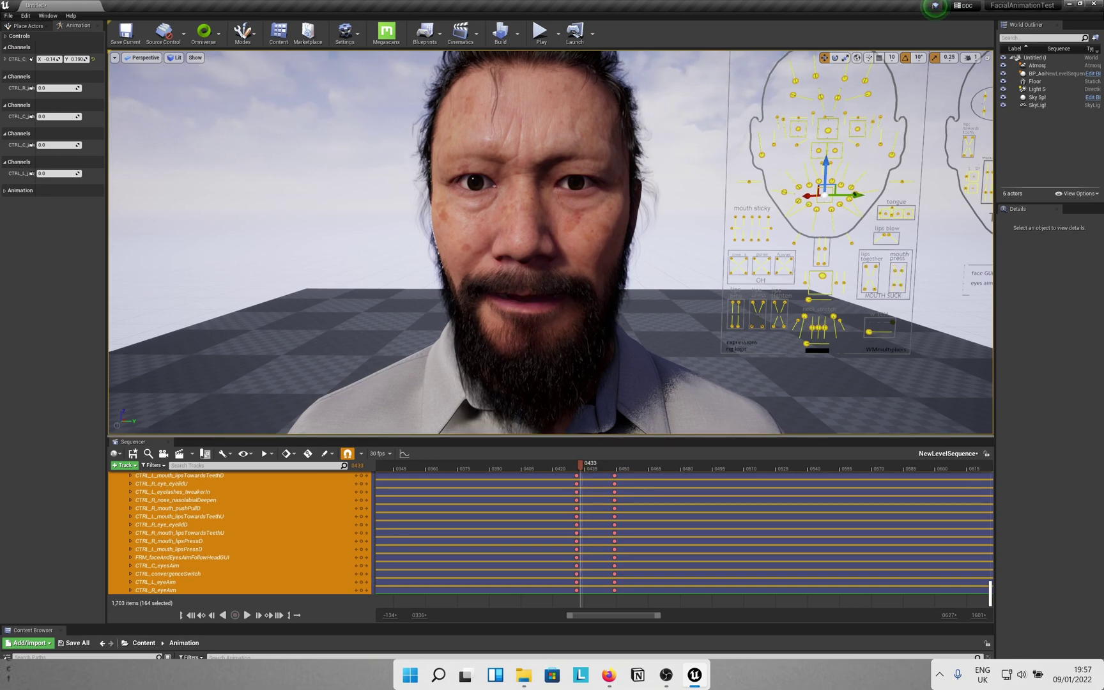
- Try the CTRL_R_mouth_stretchLipsClose and CTRL_R_jaw_chinCompress controls at frame 433 and undo each change
left_click(825, 189)
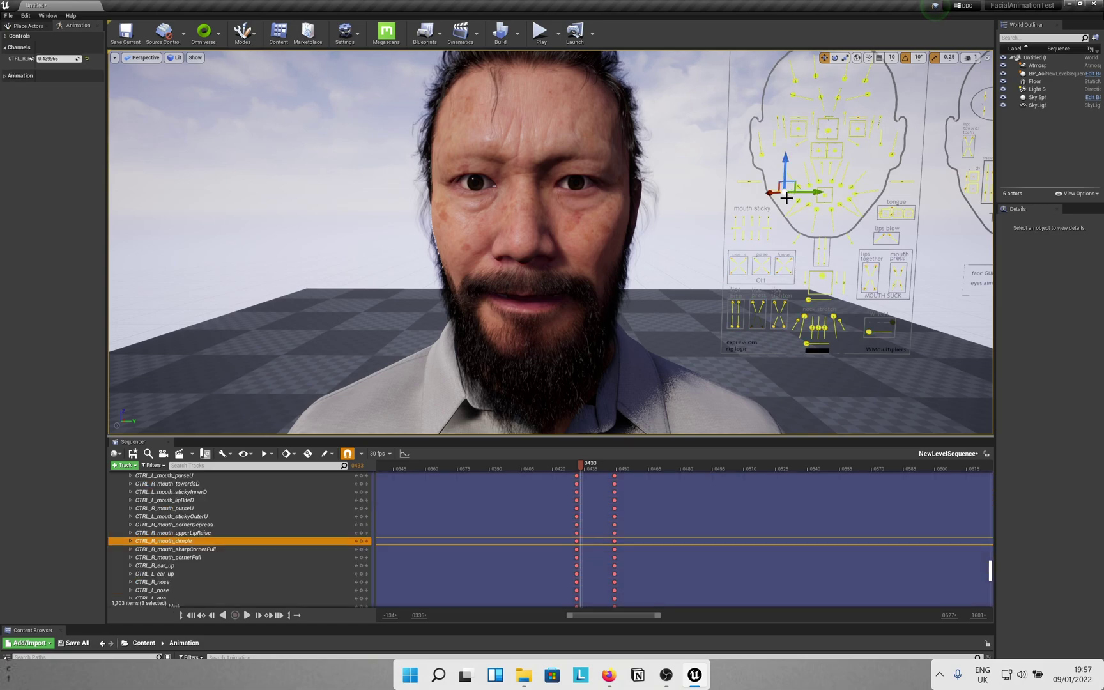
left_click(826, 161)
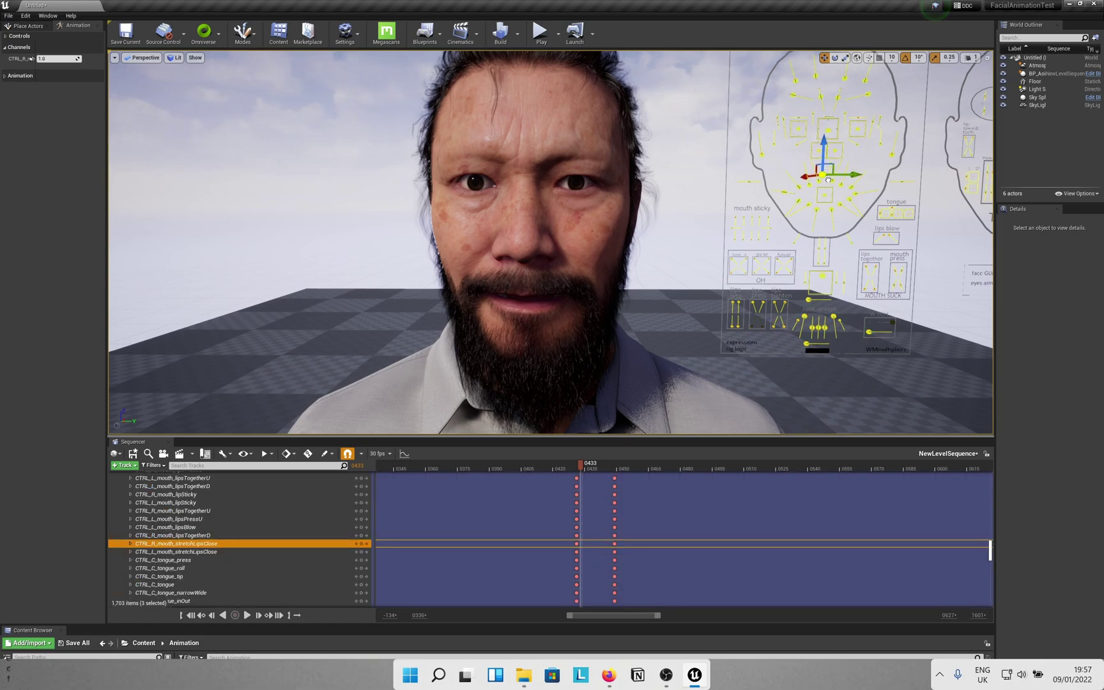
key("ctrl+z")
left_click(795, 242)
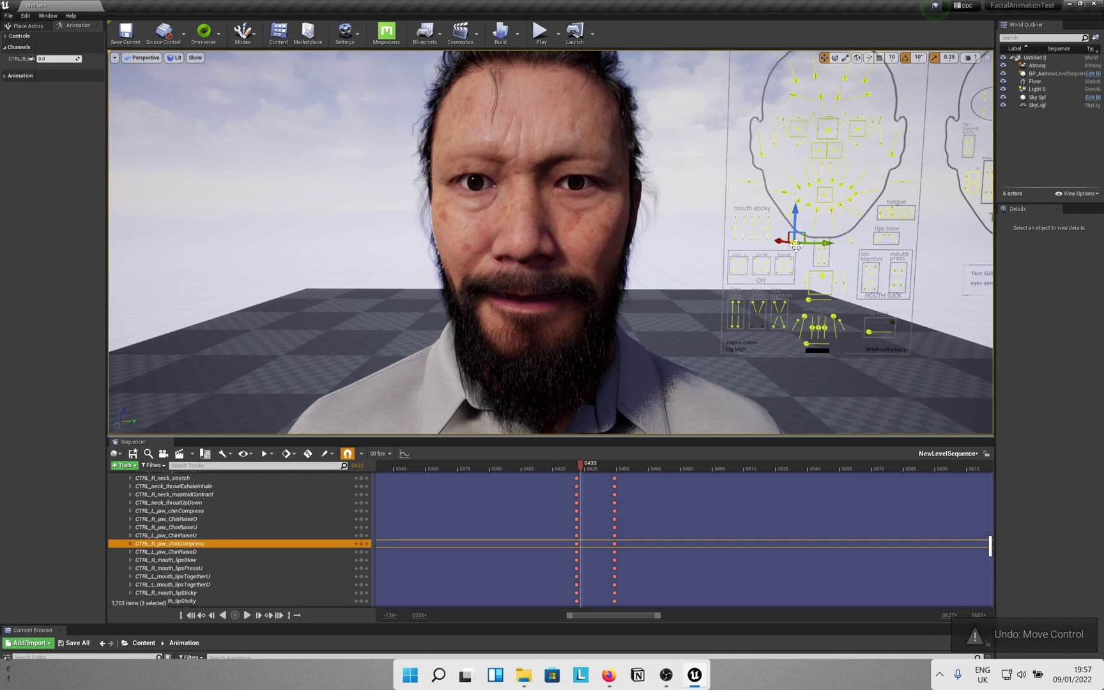
left_click_drag(797, 244, 805, 233)
key("ctrl+z")
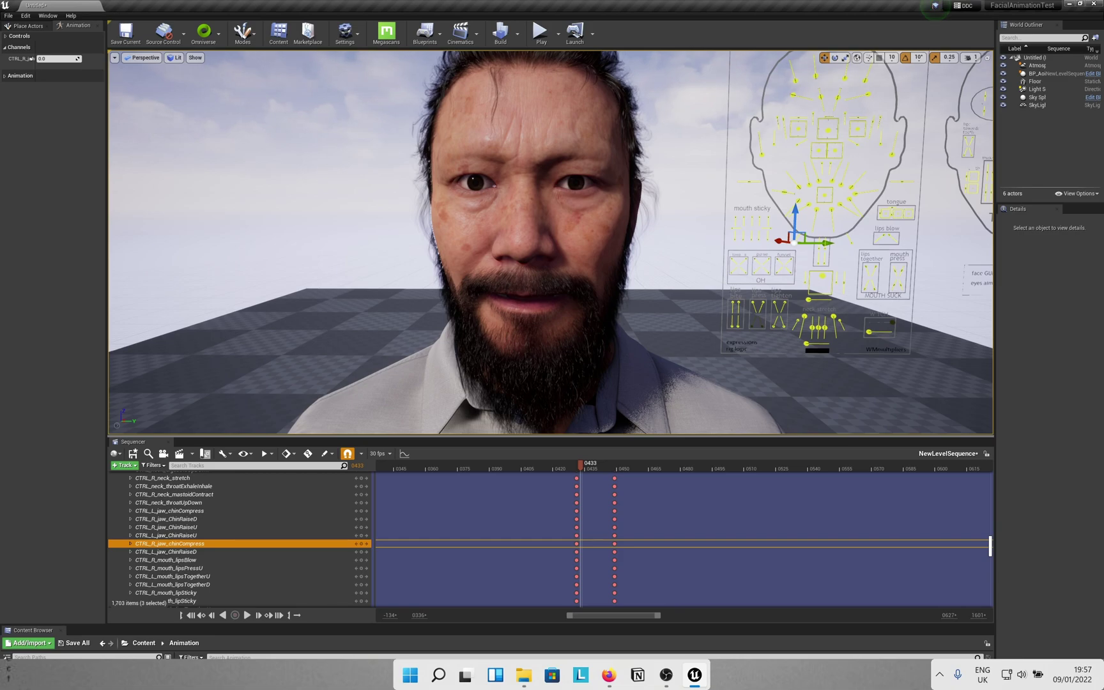
- Try the CTRL_R_mouth_purseU control at 1.0 on frame 433 and undo the change
left_click(755, 259)
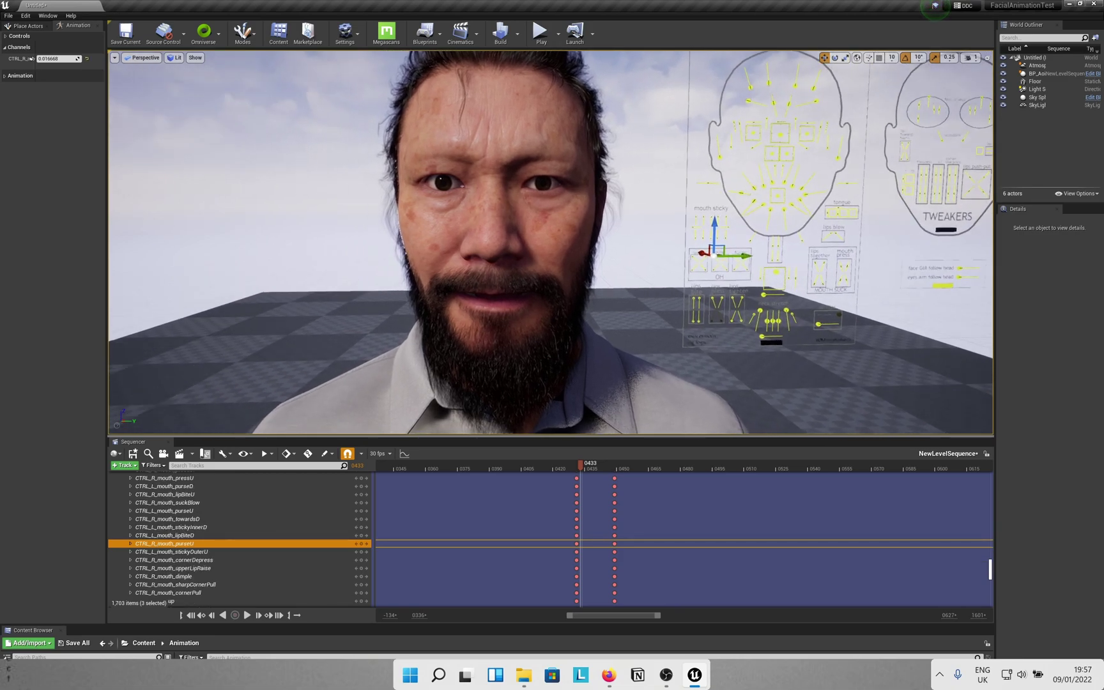
left_click_drag(742, 252, 748, 267)
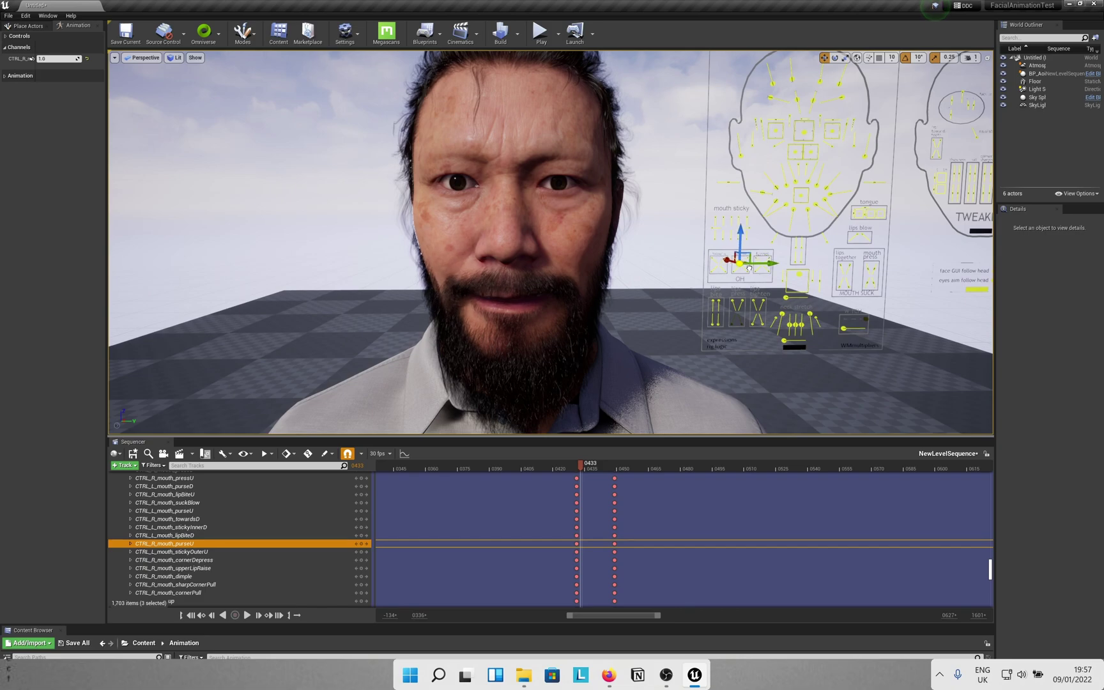
key("ctrl+z")
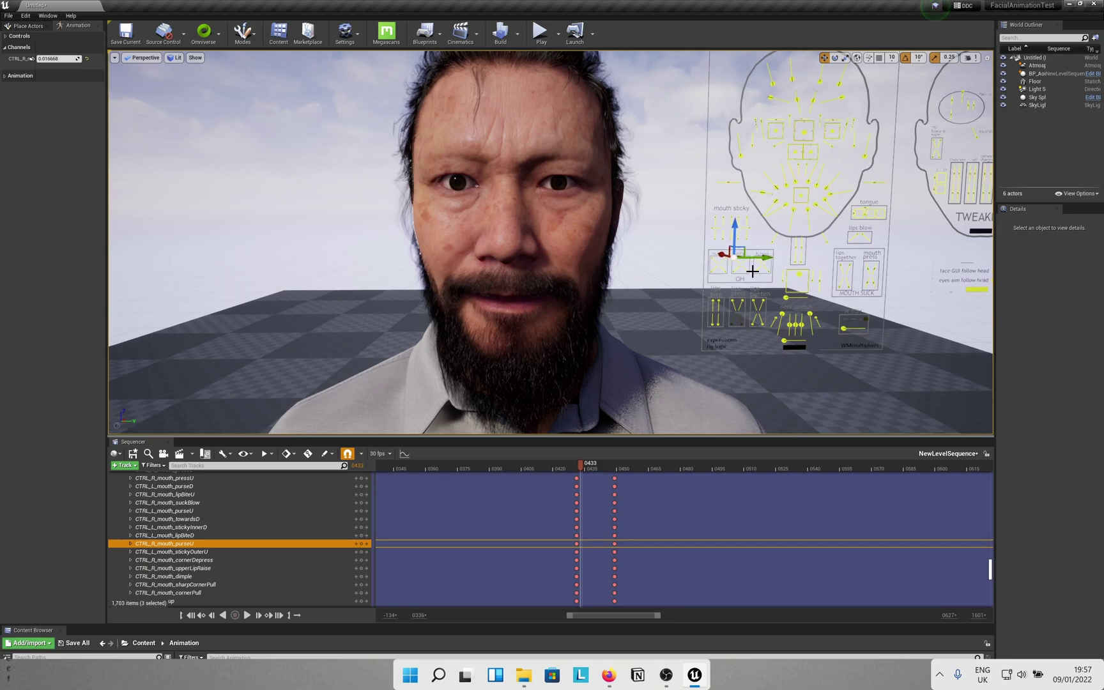
- Try the CTRL_R_mouth_lipsPressU control at 1.0 on frame 433 with a closer view of the mouth, and undo the change
key("w")
key("d")
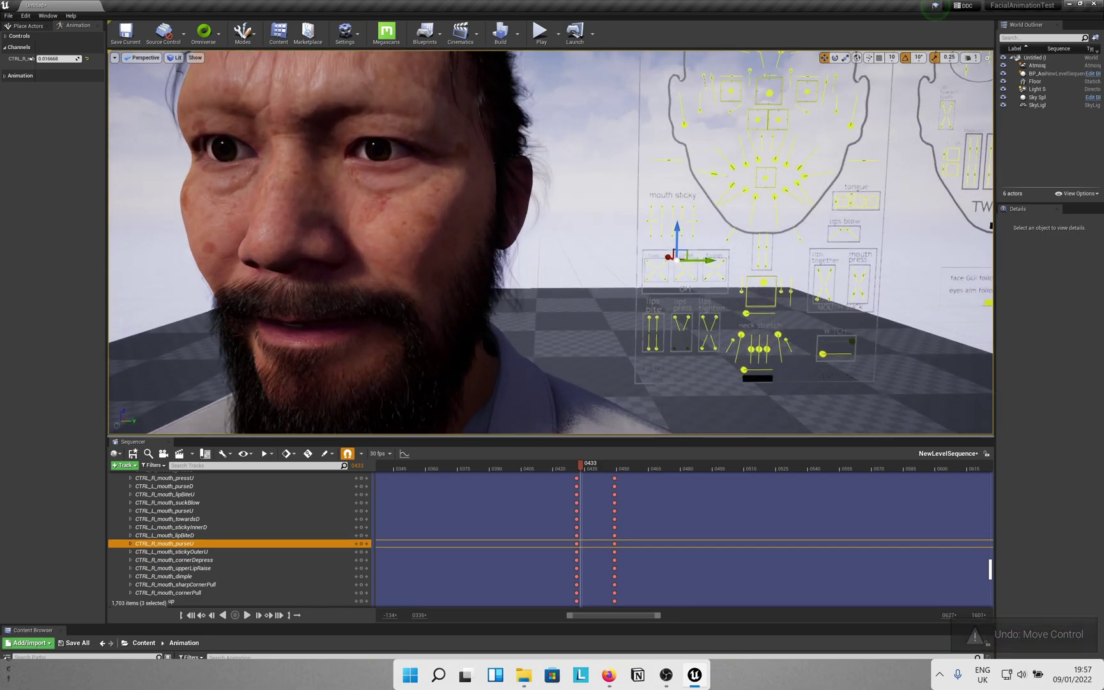
key("a")
key("a")
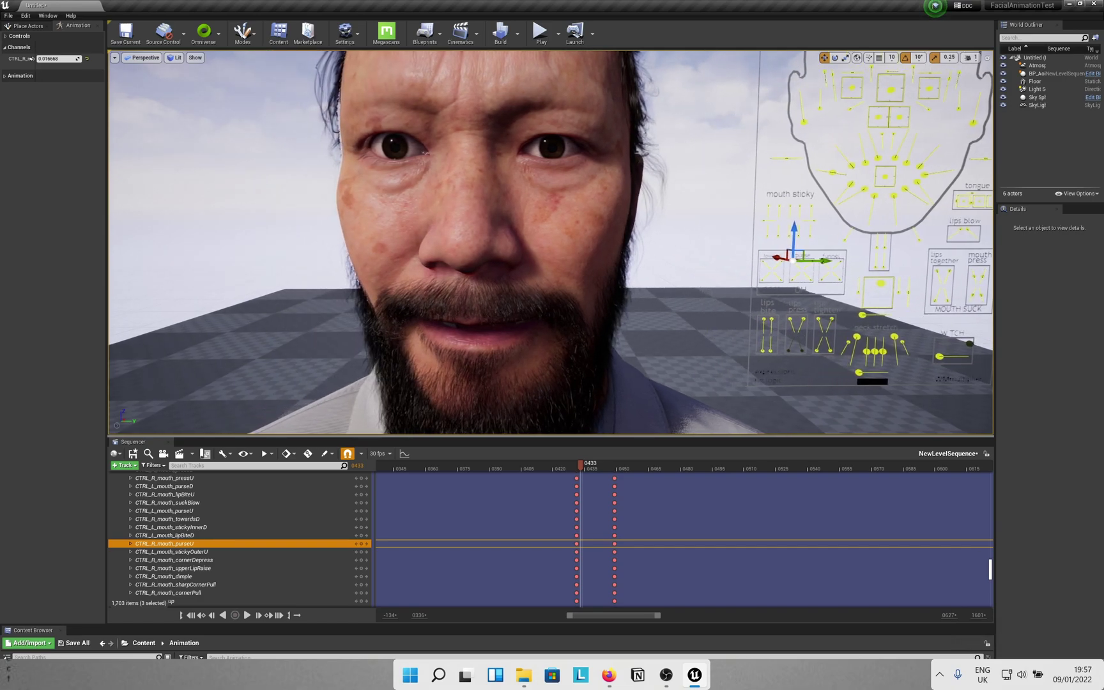
left_click(791, 319)
left_click_drag(791, 320, 801, 332)
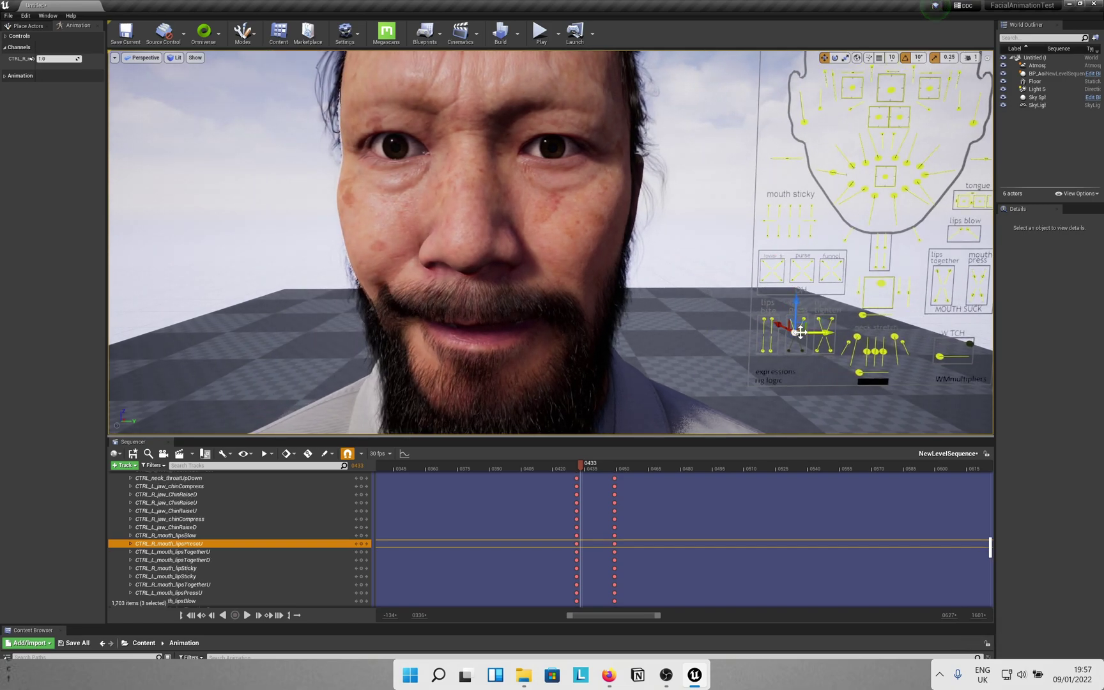
key("ctrl+z")
- Try opening the jaw with CTRL_C_jaw at a Y of about 0.91 on frame 433, and undo the move
left_click(881, 284)
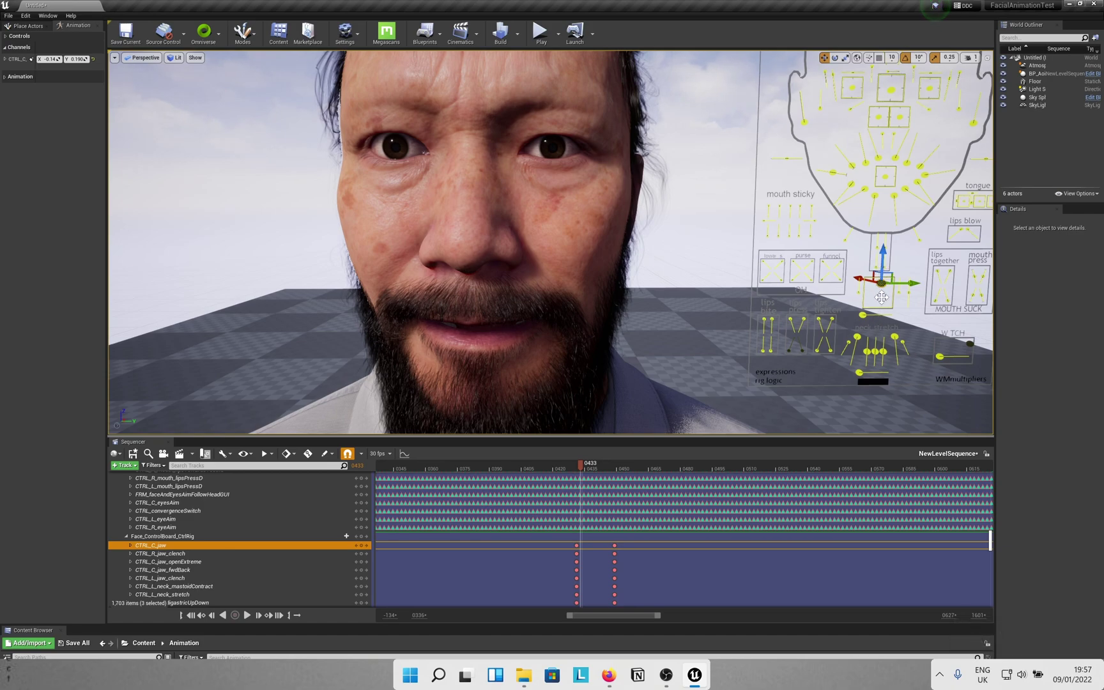
left_click_drag(881, 284, 880, 305)
key("ctrl+s")
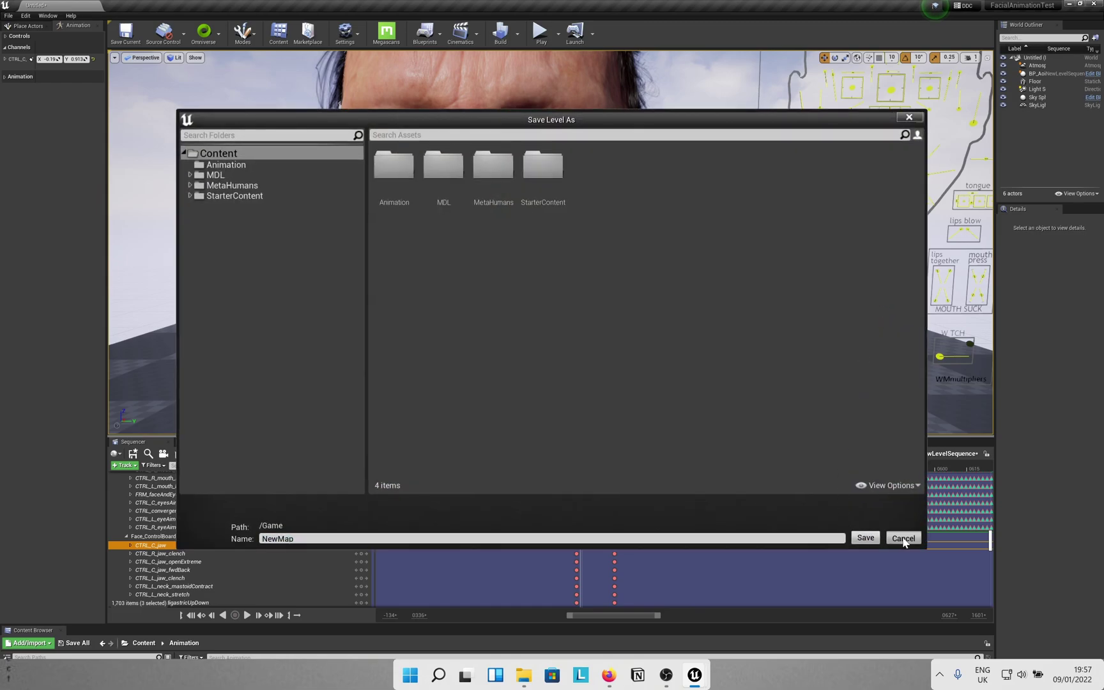
left_click(904, 543)
key("ctrl+z")
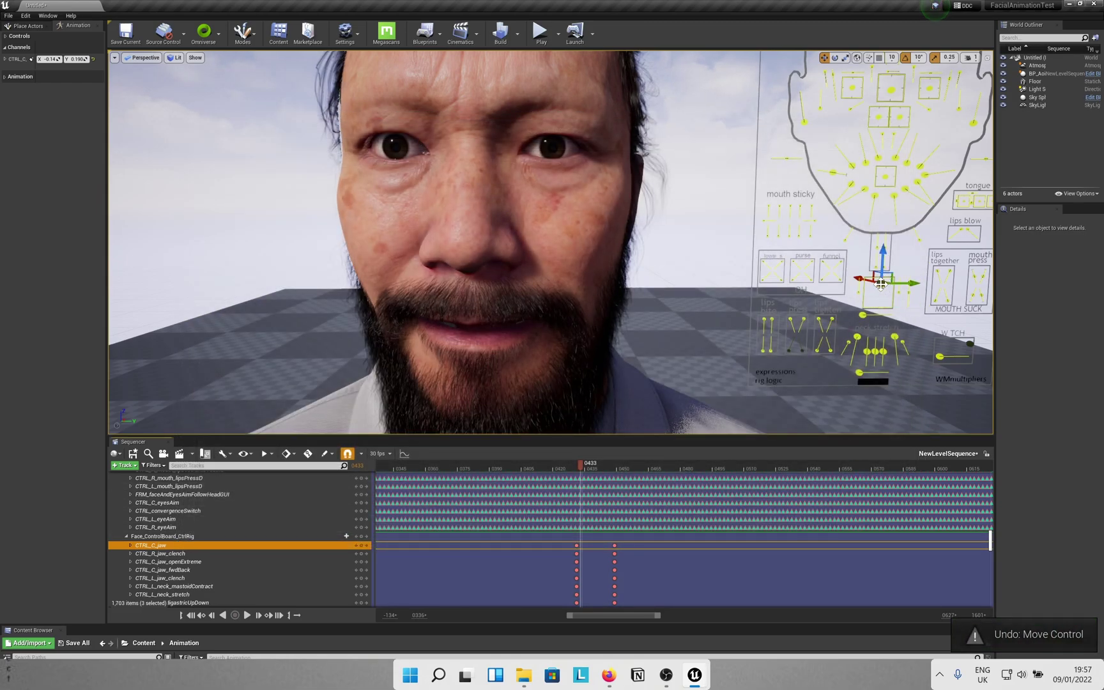
- Close the jaw by setting the CTRL_C_jaw Y value to 0.0, and key all controls of the second rig section at frame 433
left_click_drag(881, 275, 879, 269)
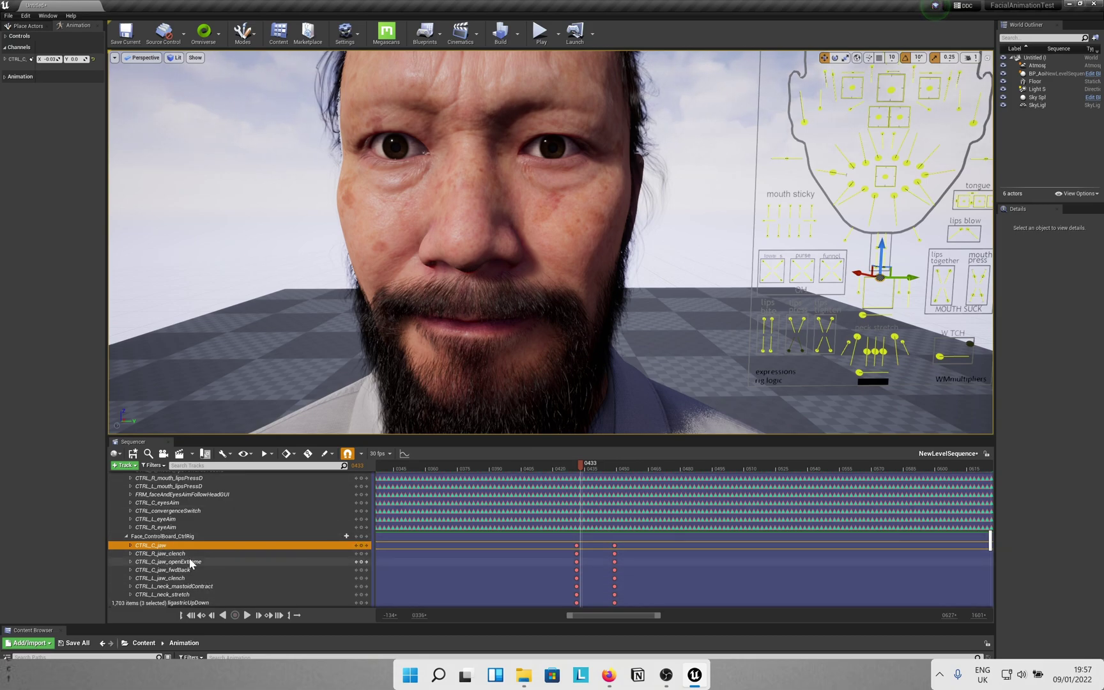
left_click(154, 547)
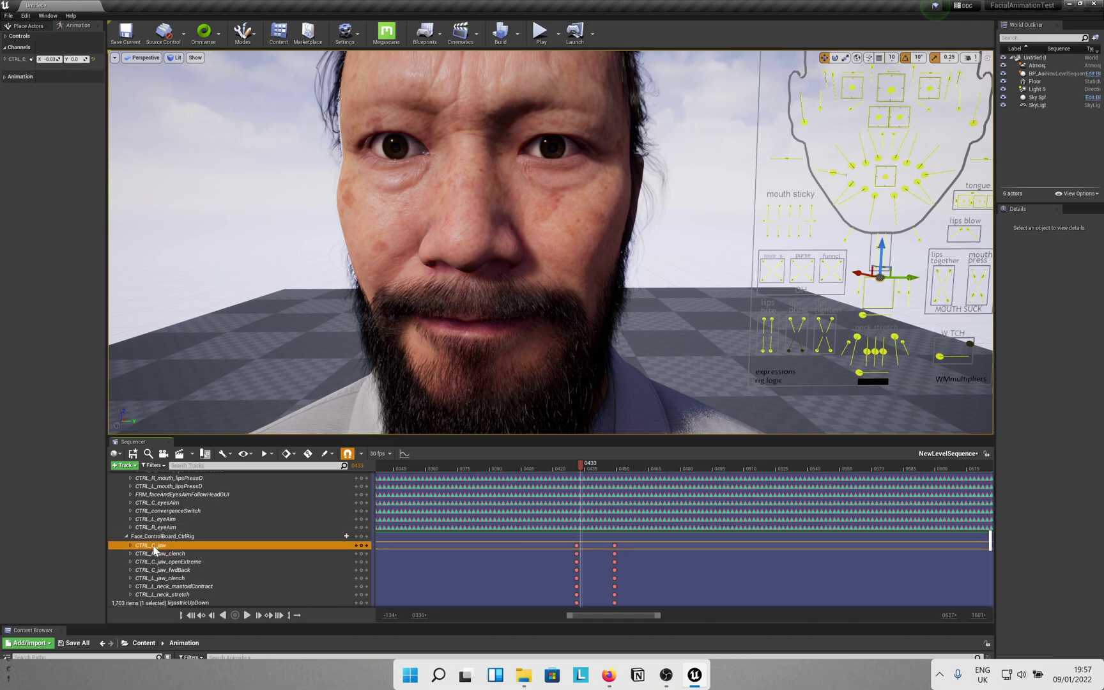
key("shift+End")
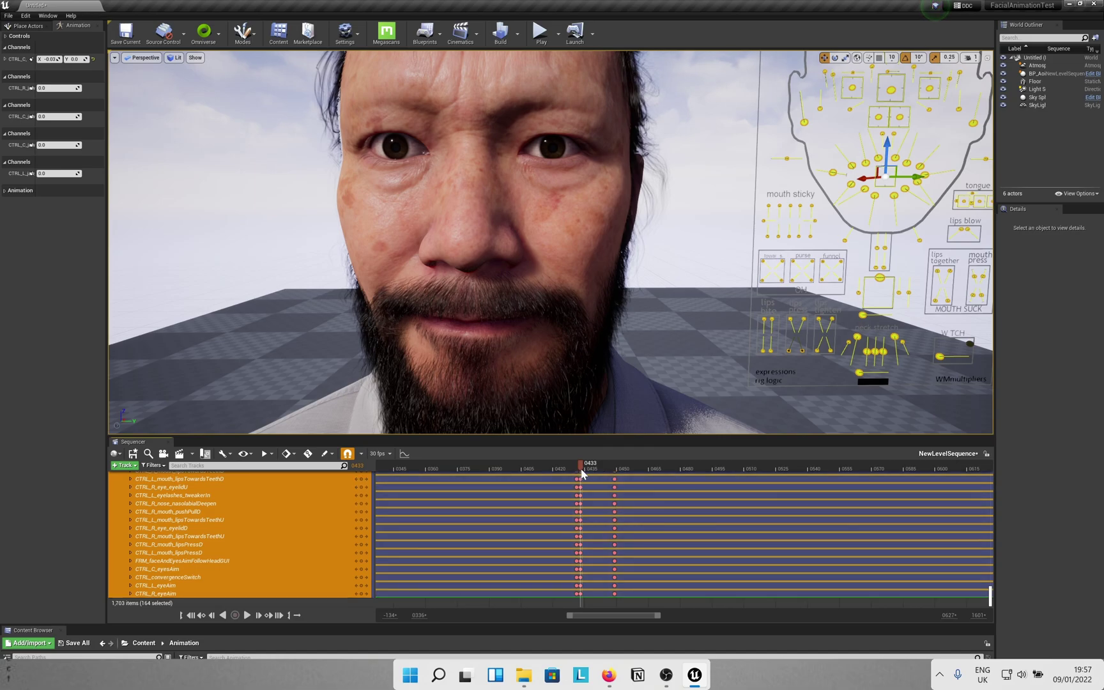
- On frame 434, move CTRL_C_mouth to an X of about 0.1 and a Y of -1.0, and try the CTRL_R_mouth_upperLipRaise control
left_click_drag(584, 468, 586, 469)
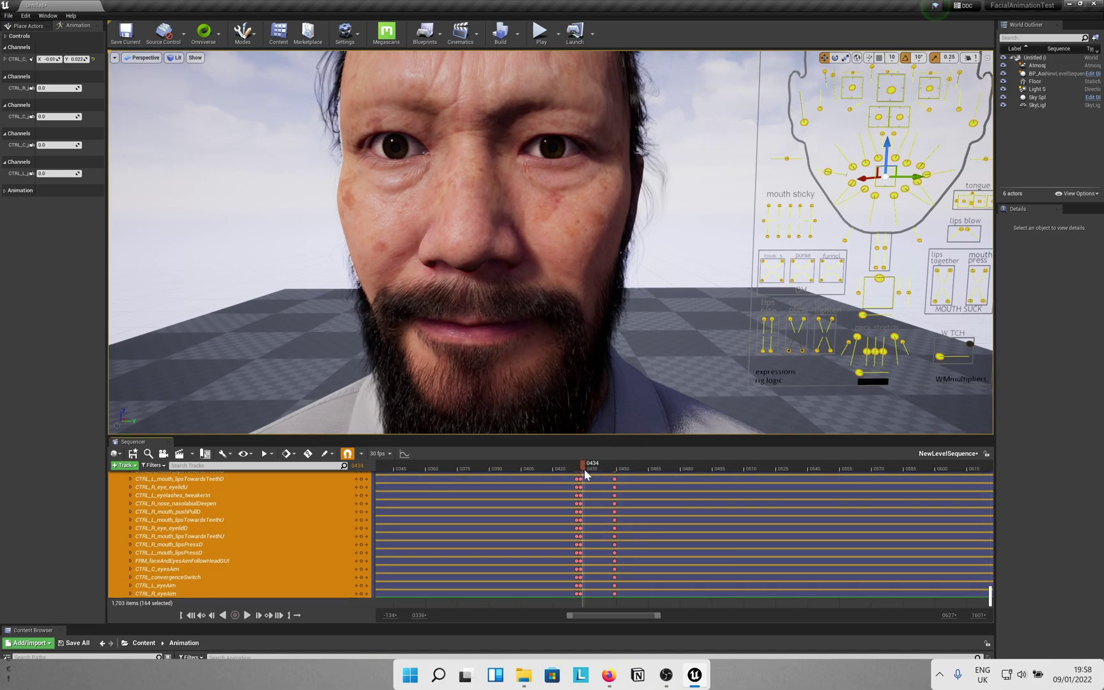
left_click_drag(585, 472, 583, 471)
left_click_drag(884, 179, 884, 194)
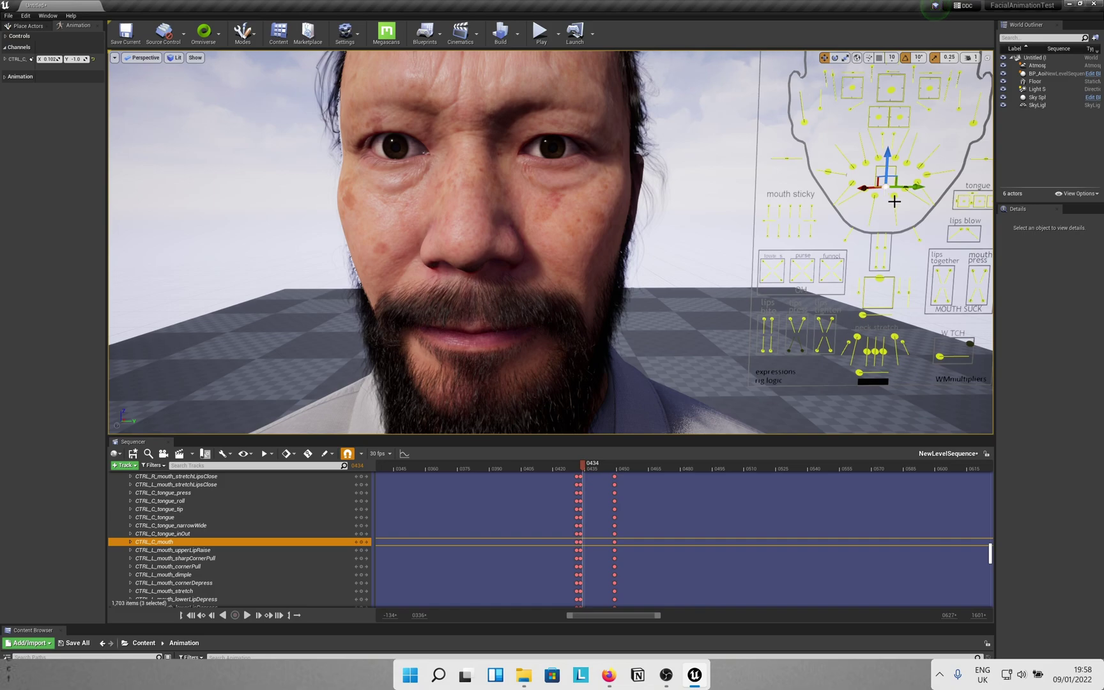
mouse_move(843, 283)
right_mouse_down()
mouse_move(823, 295)
mouse_move(853, 287)
mouse_move(824, 288)
right_mouse_up()
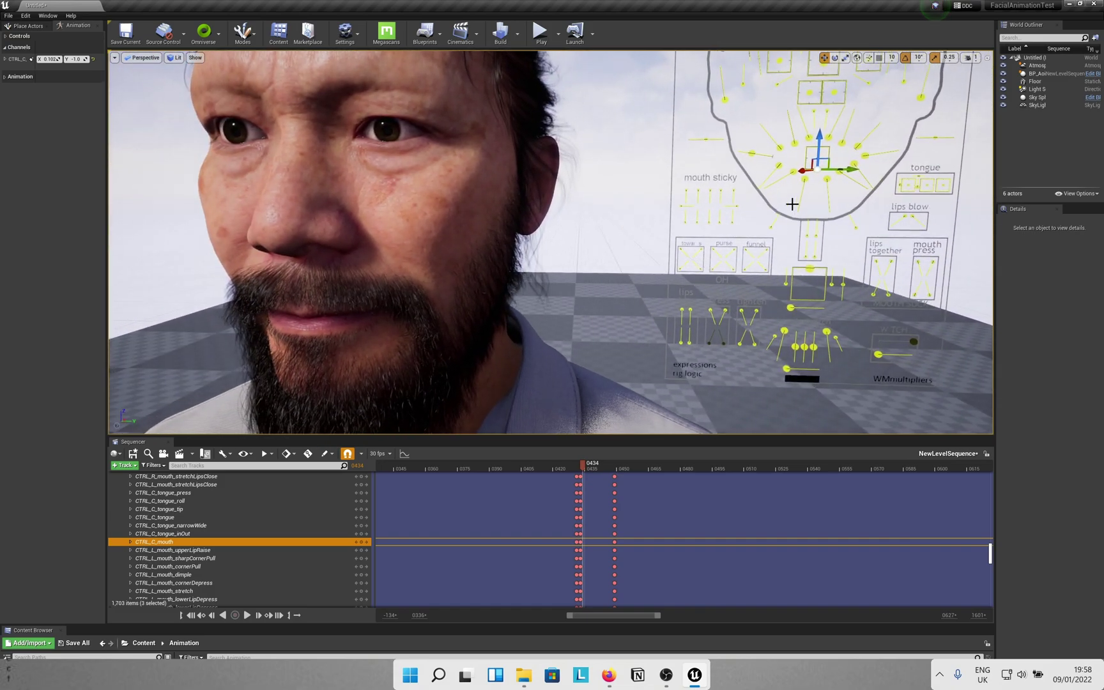
left_click(810, 138)
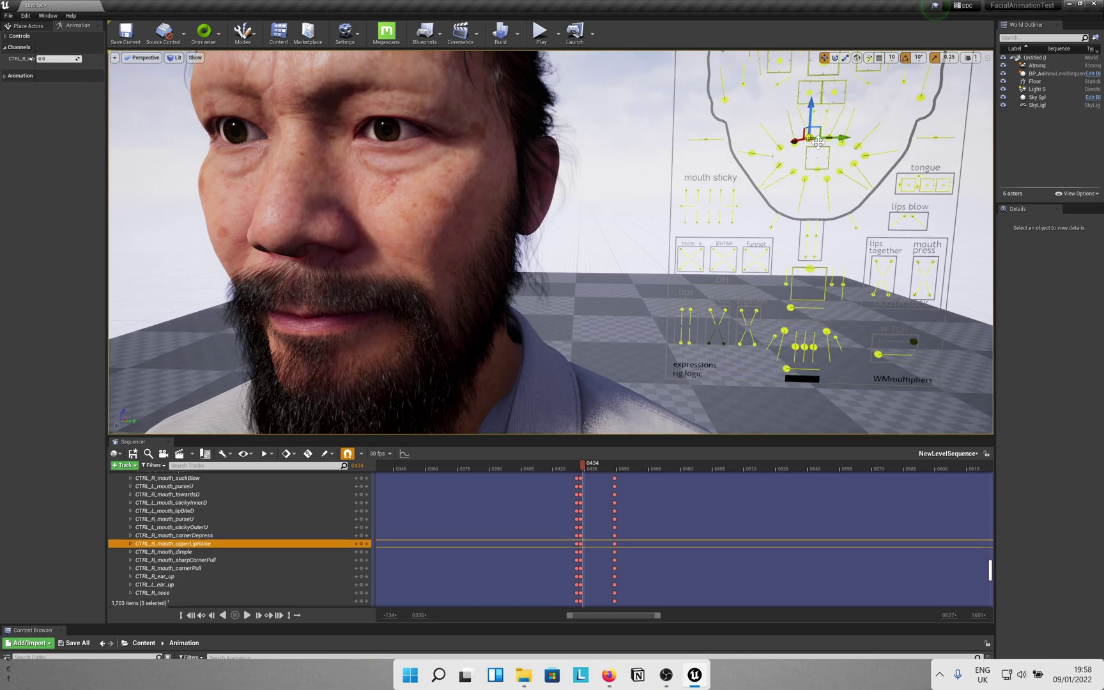
mouse_move(811, 137)
left_mouse_down()
mouse_move(798, 104)
mouse_move(809, 138)
left_mouse_up()
- Set CTRL_R_mouth_lipsBlow to about 0.36 and CTRL_L_mouth_lipsBlow to about 0.43 on frame 434
left_click(905, 216)
left_click_drag(905, 217, 901, 222)
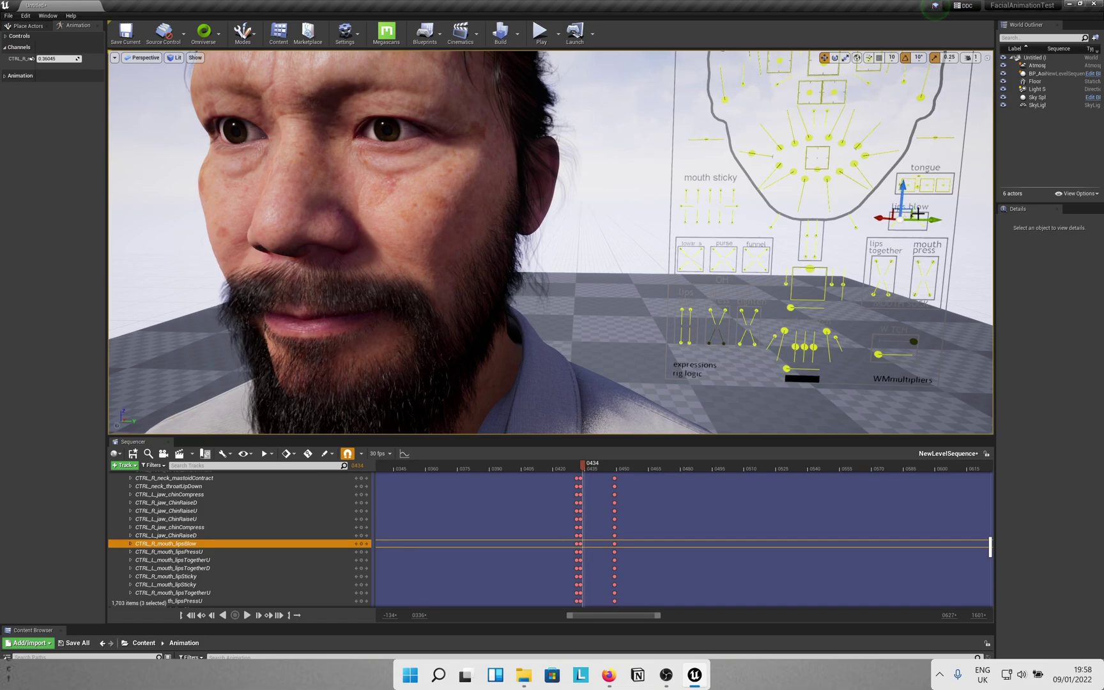
left_click(918, 218)
left_click_drag(918, 218, 921, 219)
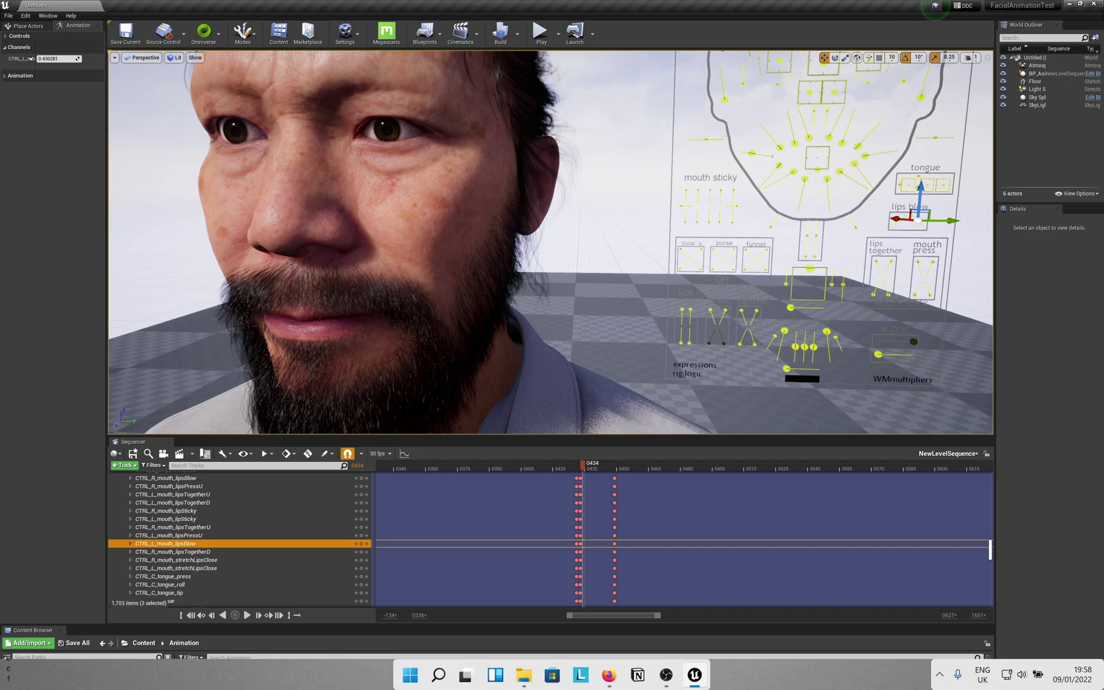
- Try the chin raise controls on frame 434, with CTRL_L_jaw_ChinRaiseU at 1.0, and return them to rest
left_click(808, 238)
left_click_drag(809, 238, 817, 198)
left_click(819, 237)
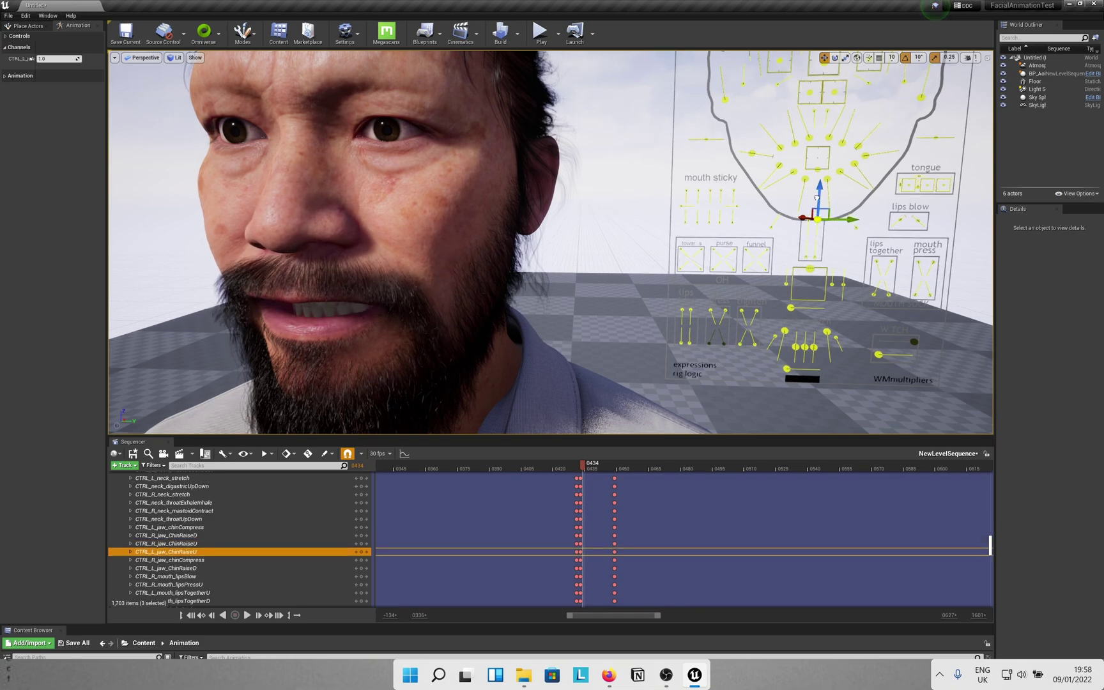
left_click(804, 257)
left_click_drag(803, 257, 821, 226)
left_click(816, 257)
left_click(807, 218)
left_click(821, 219)
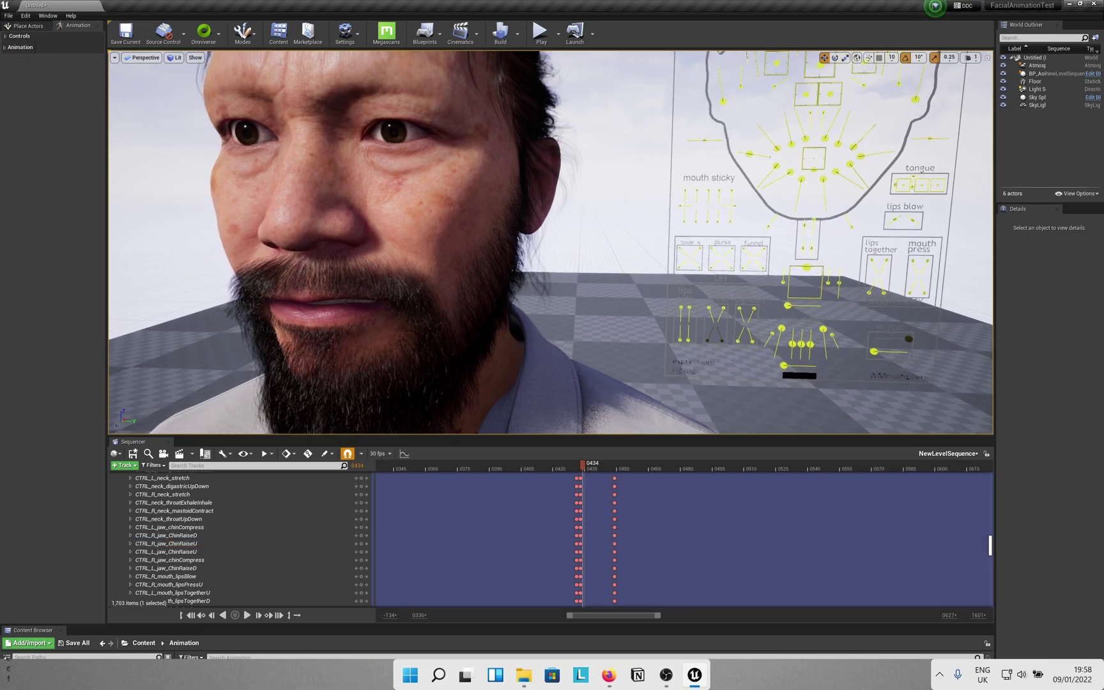
left_click(816, 218)
left_click_drag(813, 224, 814, 226)
- Try the right and left mouth dimple controls and CTRL_R_mouth_suckBlow on frame 434, and undo the changes
left_click(775, 156)
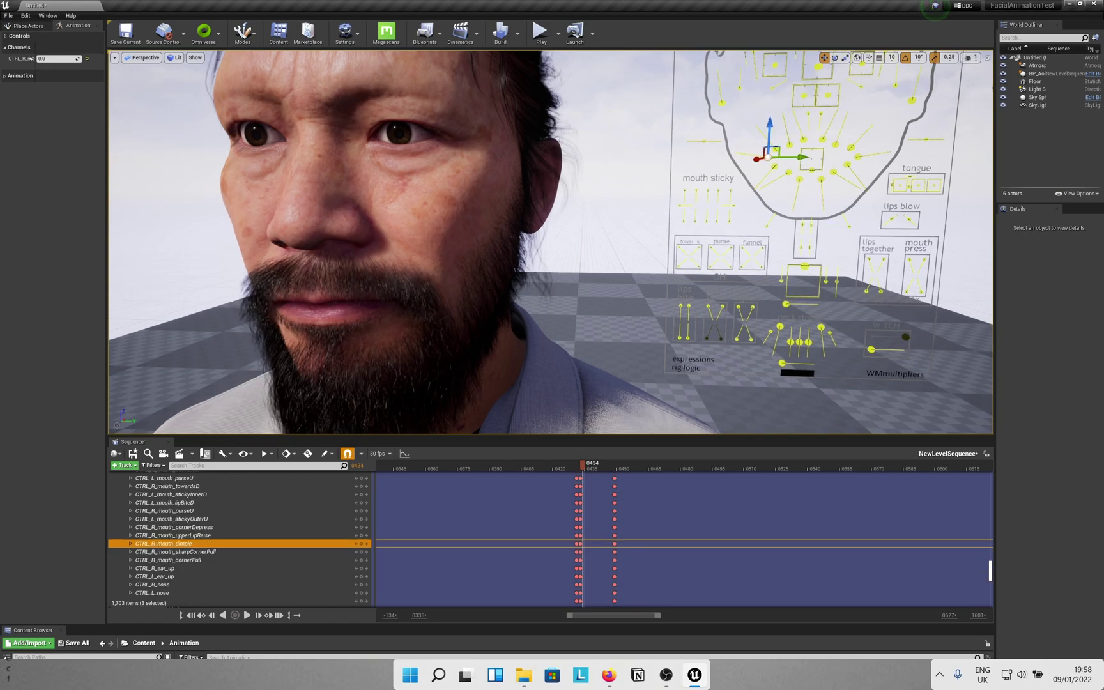
left_click(855, 157)
mouse_move(463, 316)
right_mouse_down()
mouse_move(447, 317)
mouse_move(464, 316)
right_mouse_up()
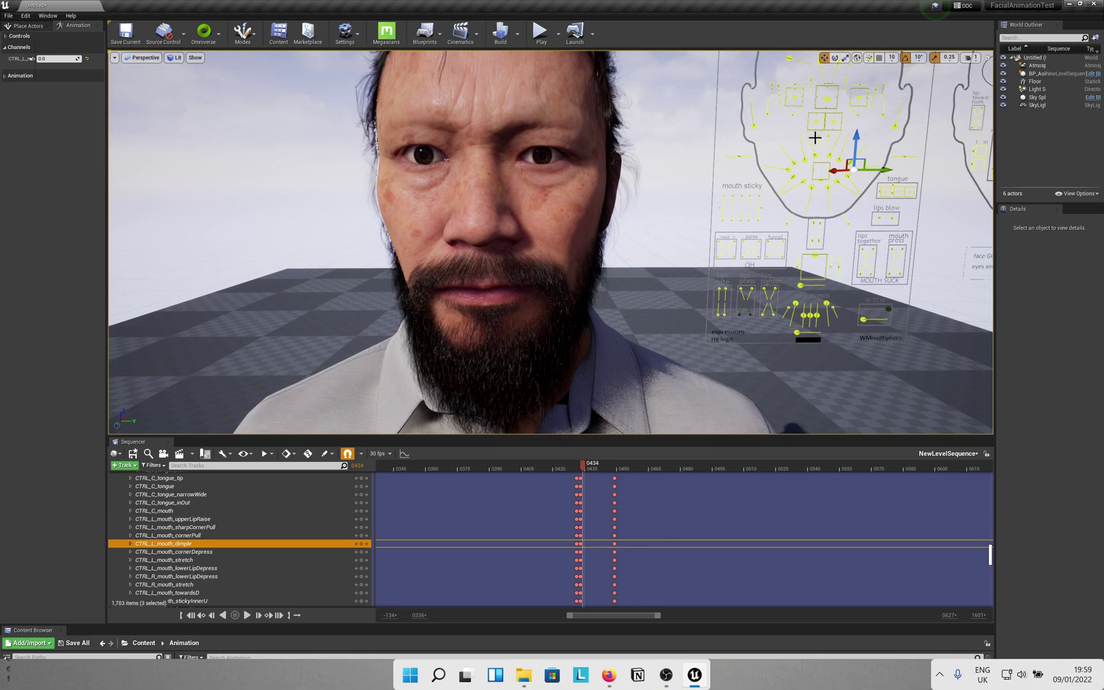
left_click(739, 156)
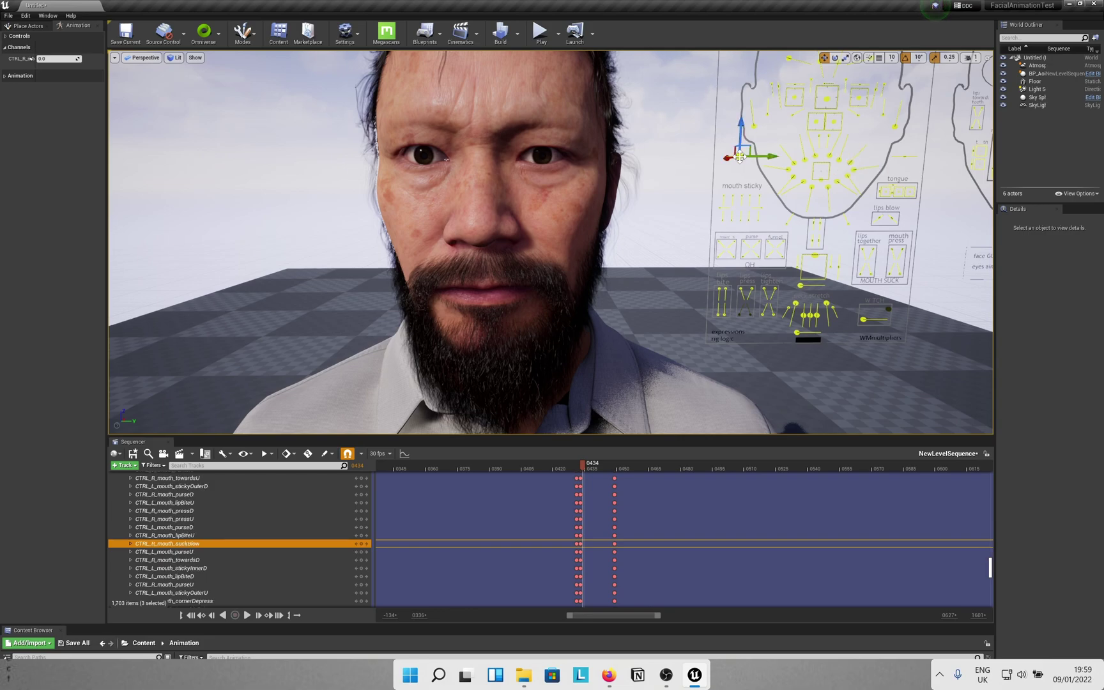
key("ctrl+z")
- Move both lower funnel controls inward on frame 434, CTRL_R_mouth_funnelD to about 0.62 and CTRL_L_mouth_funnelD to about 0.6
left_click(767, 239)
mouse_move(768, 238)
left_mouse_down()
mouse_move(776, 246)
mouse_move(766, 257)
mouse_move(779, 256)
left_mouse_up()
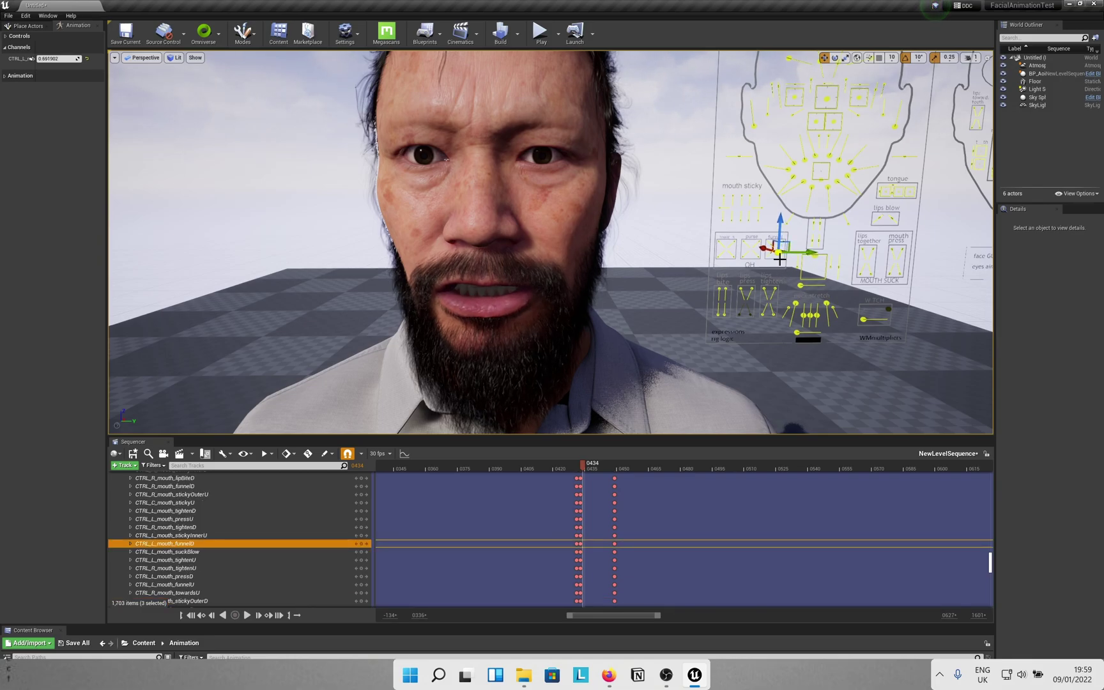
key("w")
right_click_drag(784, 276, 784, 276)
key("d")
left_click(662, 266)
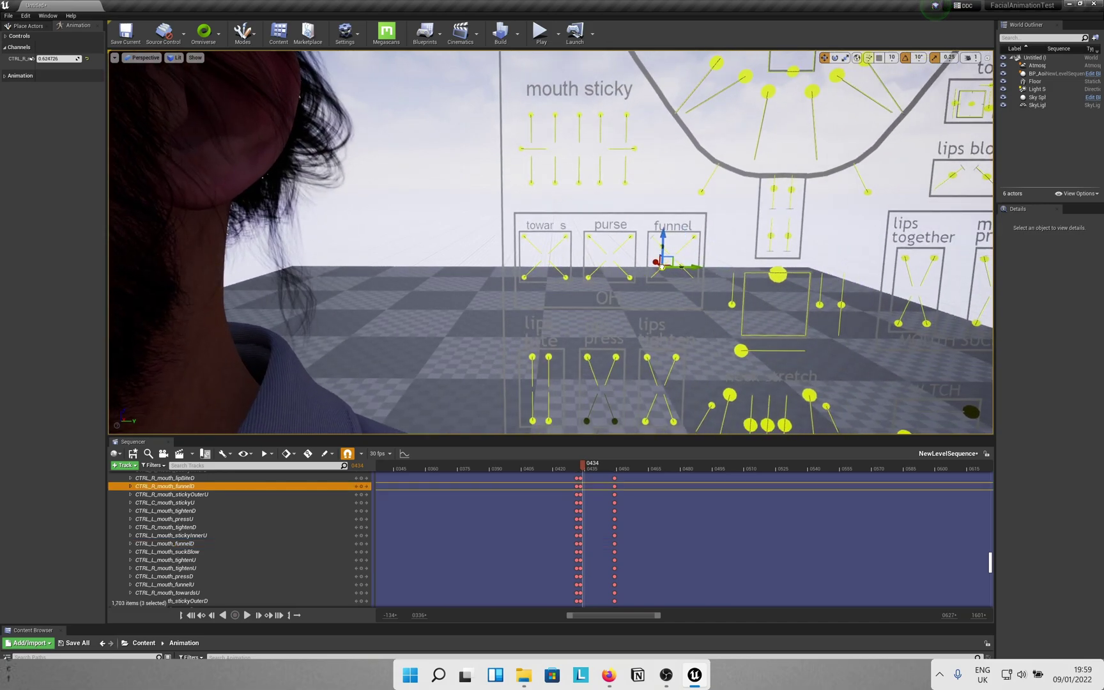
left_click(684, 268)
left_click_drag(684, 267, 683, 265)
- Move both upper funnel controls inward on frame 434, setting CTRL_L_mouth_funnelU to about 0.39, and check the lips from the side
left_click(663, 244)
left_click(694, 235)
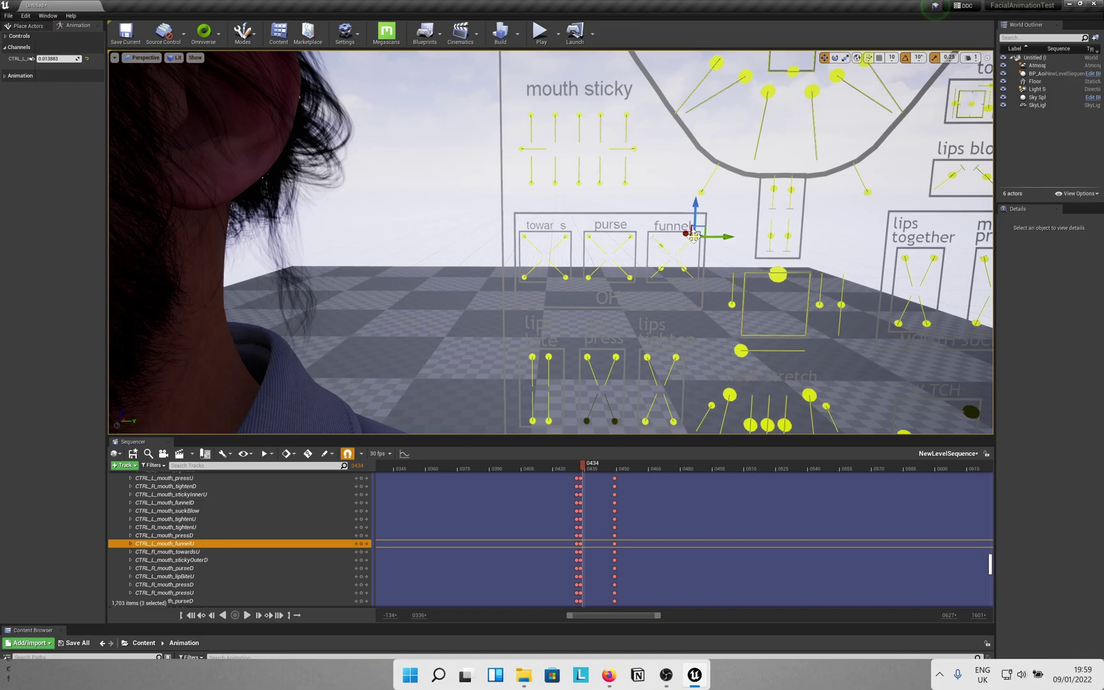
left_click_drag(692, 237, 687, 243)
key("s")
key("a")
right_click_drag(687, 243, 687, 243)
key("s")
key("d")
key("w")
key("a")
key("s")
right_click_drag(680, 284, 744, 260)
key("w")
key("d")
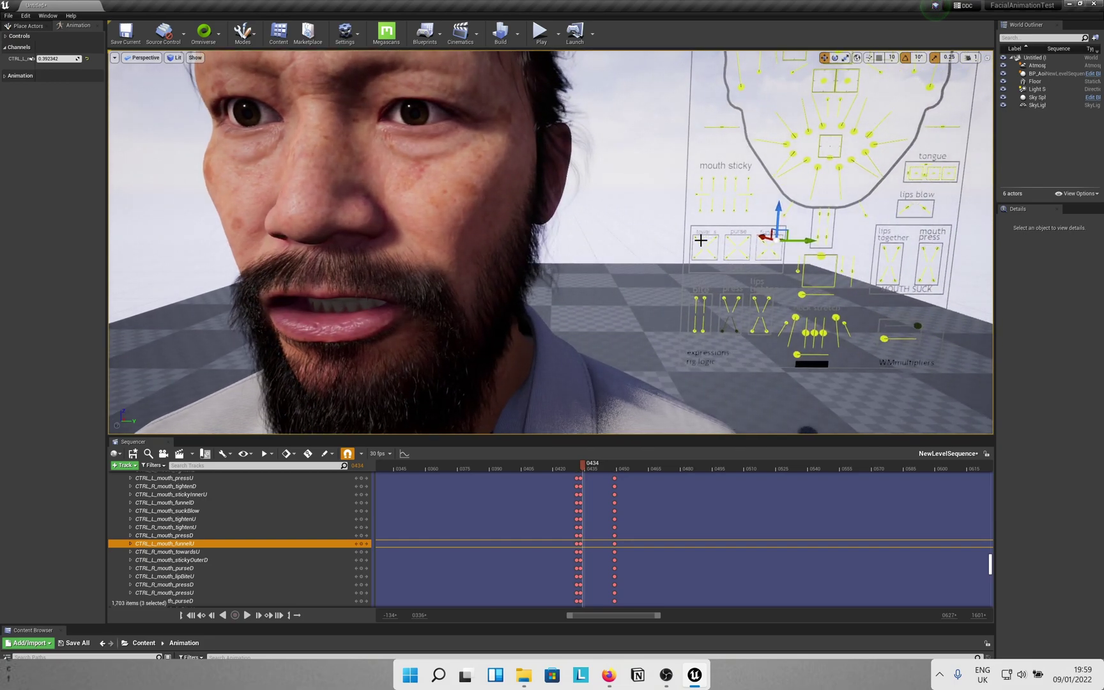
- Purse the lips on frame 434 with the four purse controls, setting CTRL_R_mouth_purseU and CTRL_L_mouth_purseD to 1.0
left_click(701, 240)
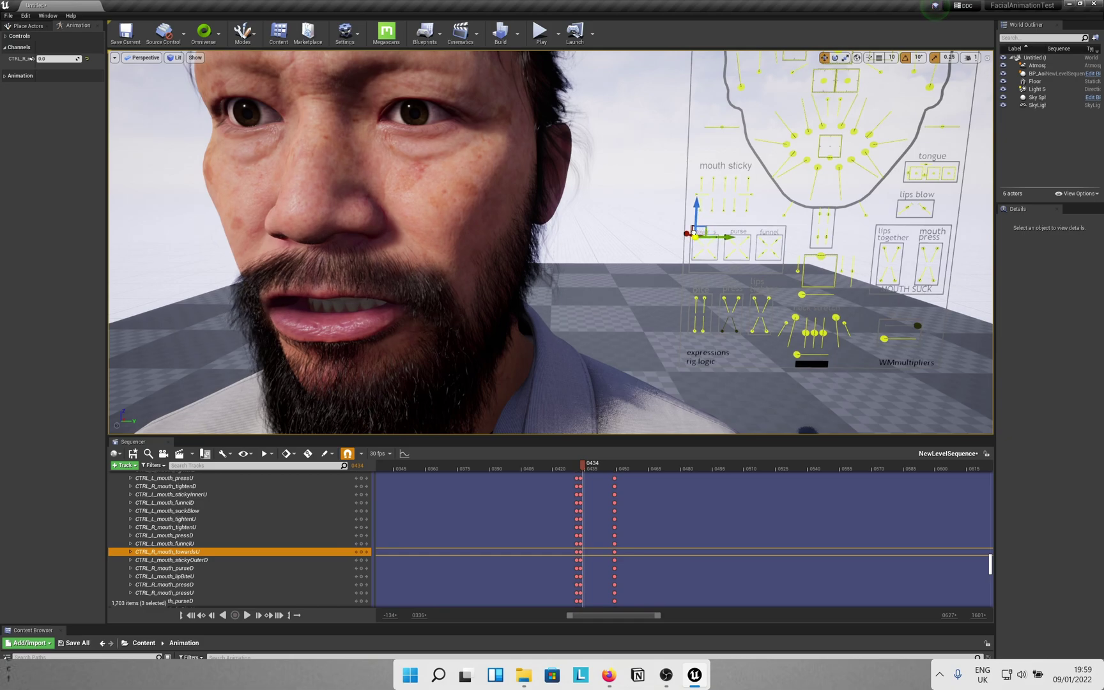
left_click(735, 243)
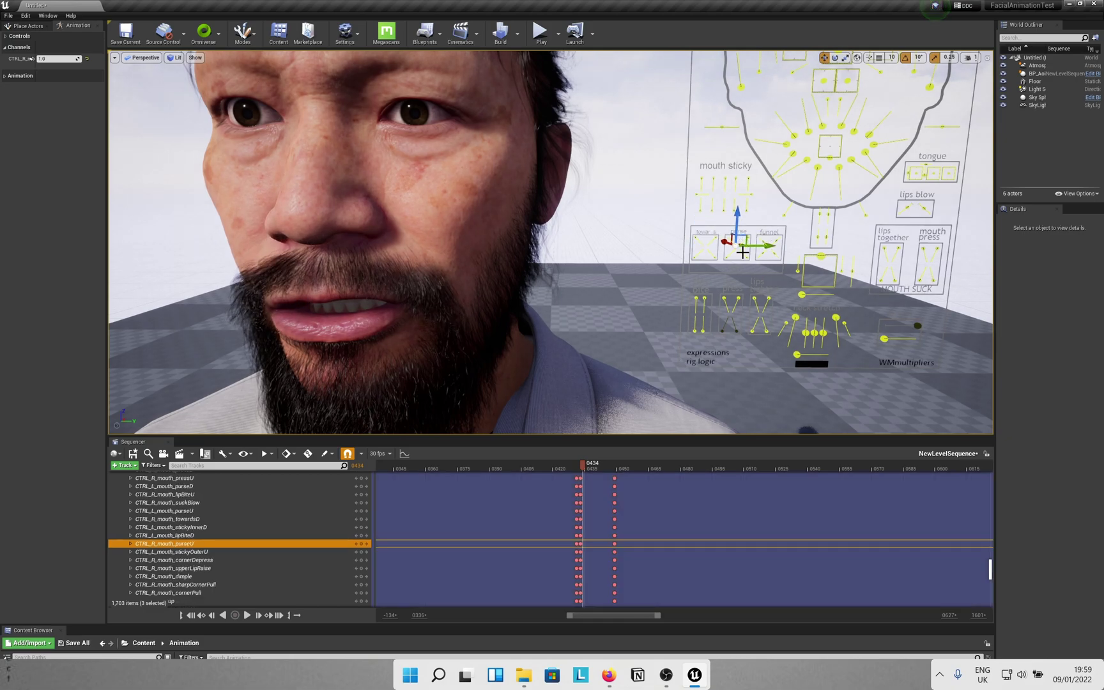
left_click(729, 257)
left_click(746, 238)
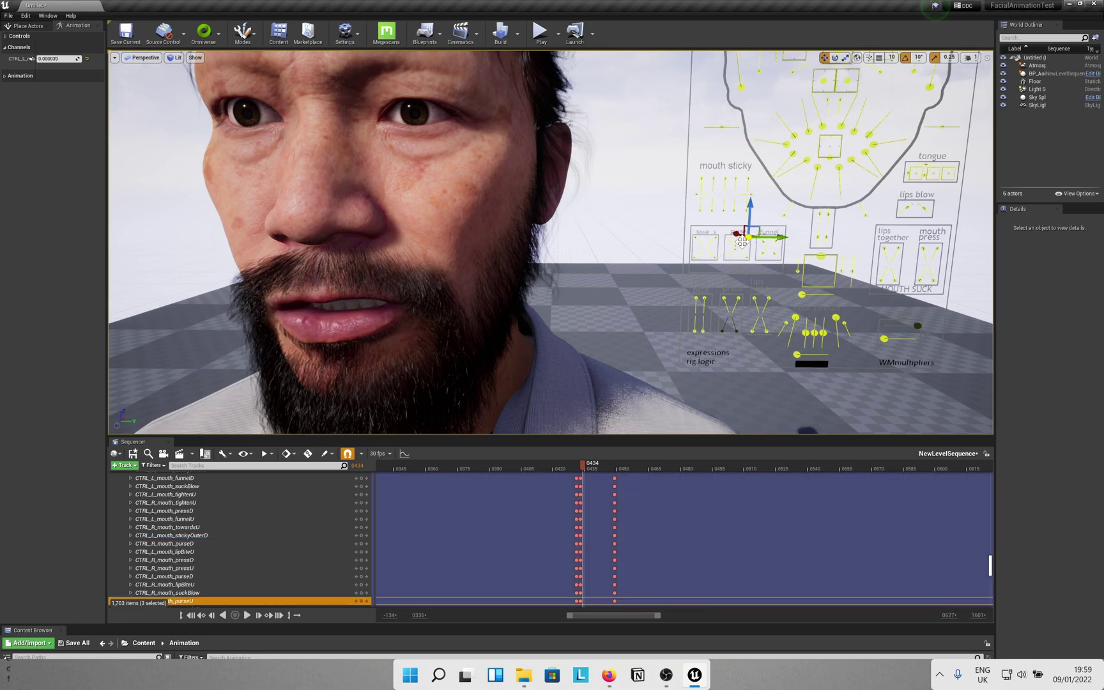
left_click_drag(741, 241, 731, 255)
left_click(747, 256)
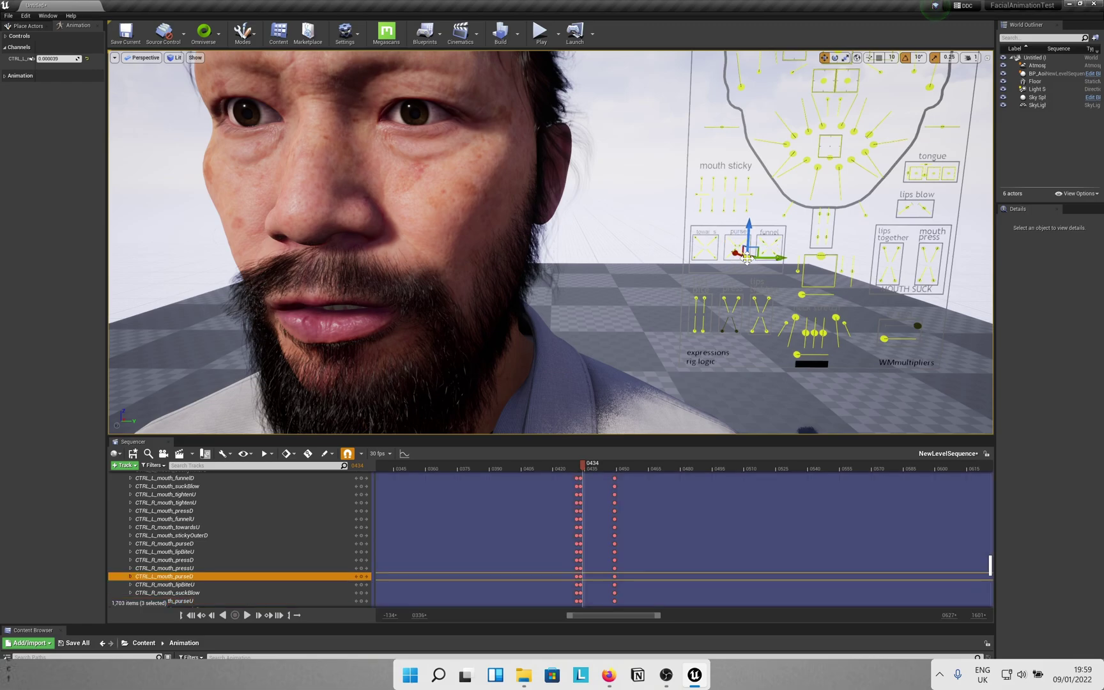
left_click_drag(745, 254, 714, 240)
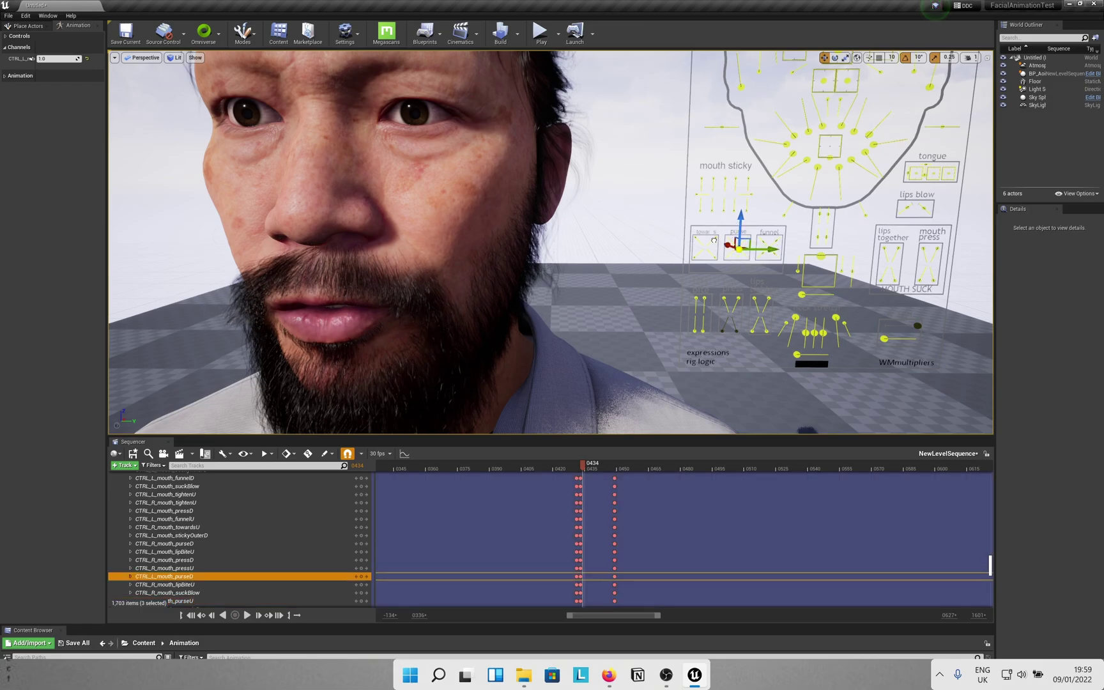
key("s")
right_click_drag(460, 293, 495, 298)
key("w")
key("w")
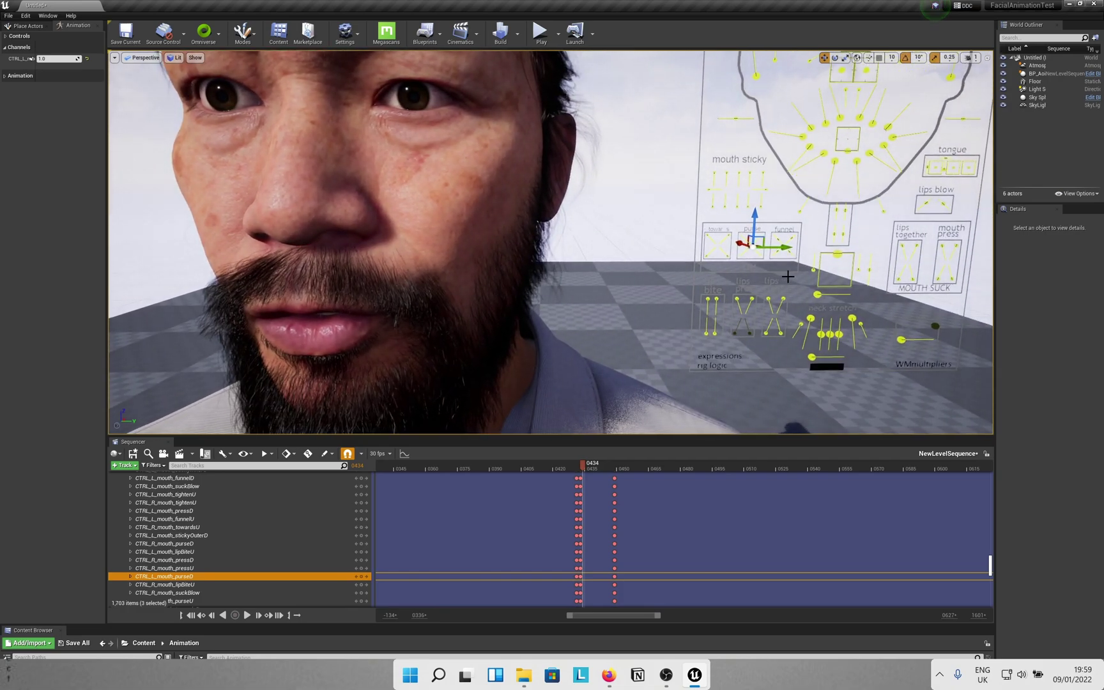
- Try CTRL_C_jaw_fwdBack at about -0.42 and CTRL_R_mouth_pressU at about 0.51 on frame 434, and undo both changes
left_click(873, 269)
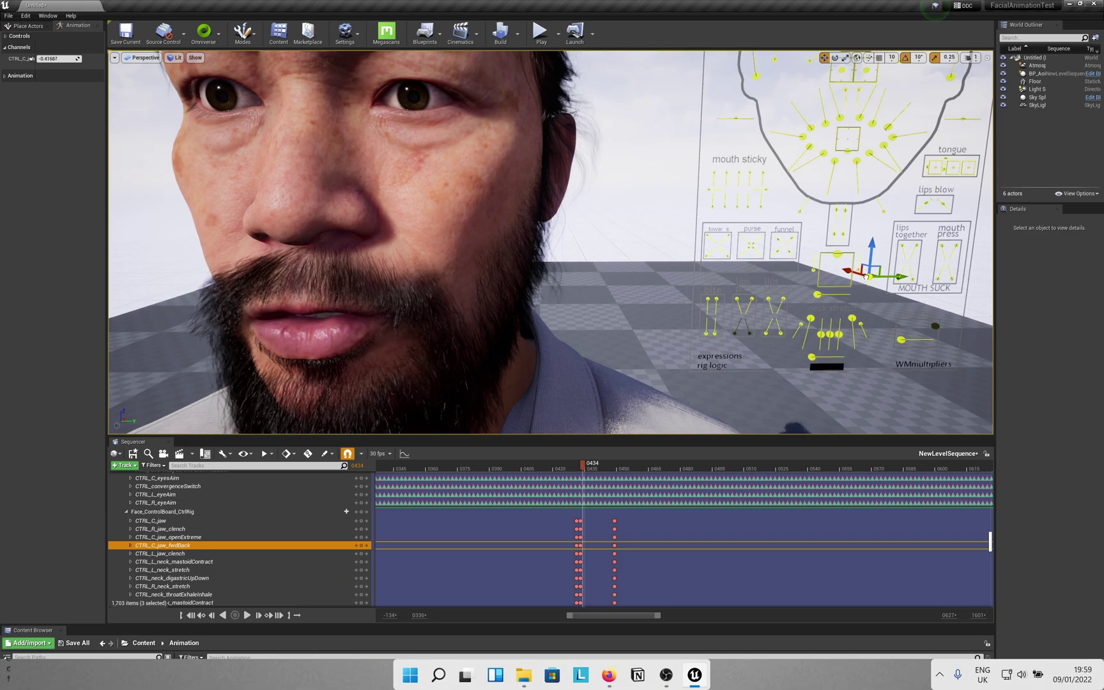
key("ctrl+z")
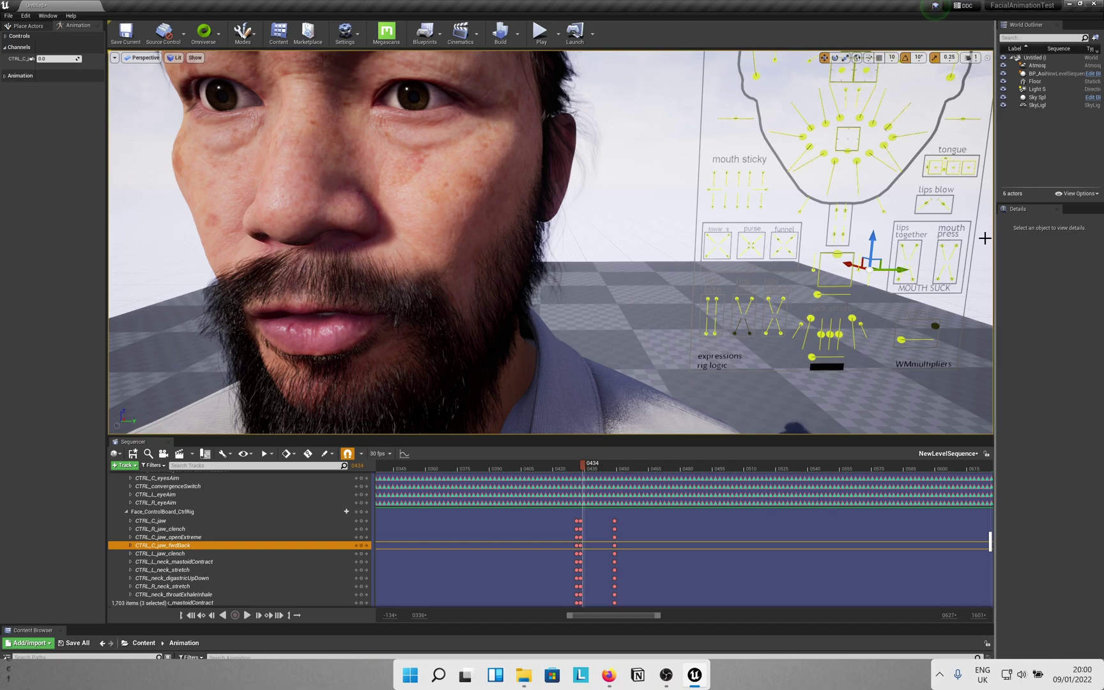
left_click(941, 246)
left_click_drag(942, 246, 944, 254)
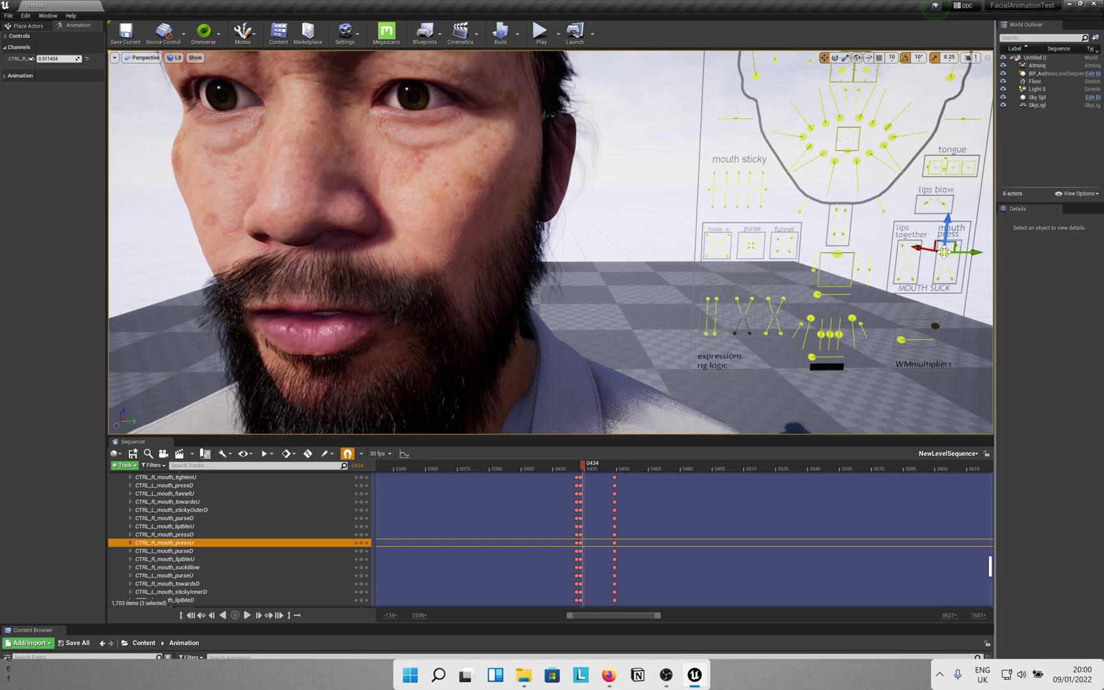
key("ctrl+z")
- Increase CTRL_L_mouth_lipsBlow to about 0.51 on frame 434 and check the face from the front
left_click(926, 202)
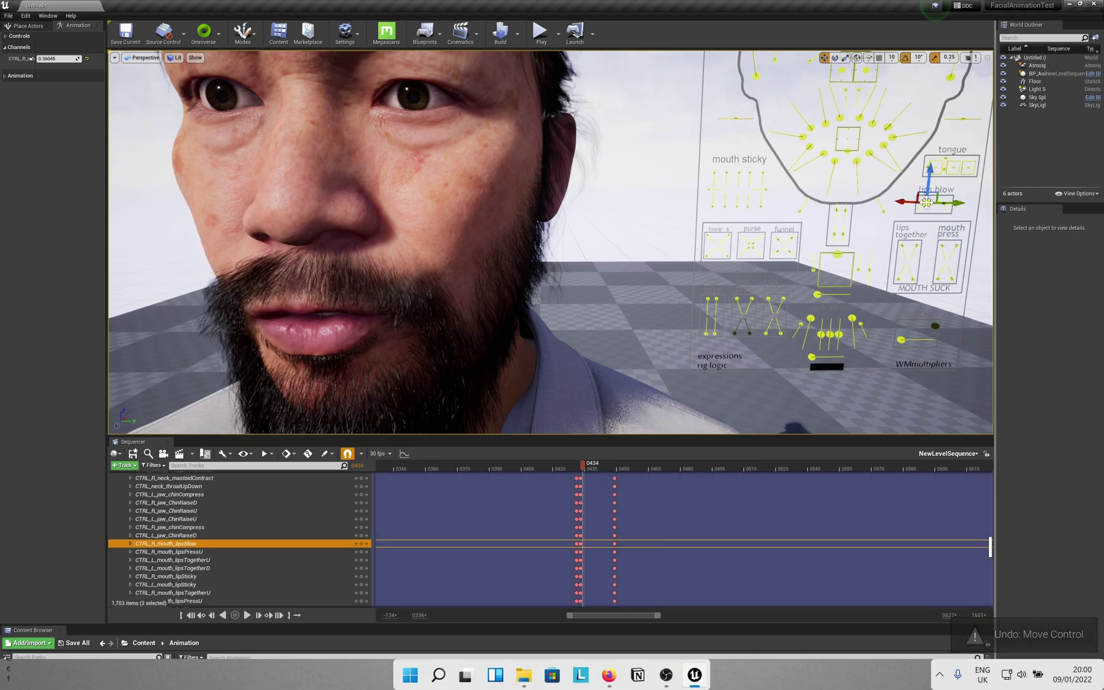
key("Escape")
mouse_move(940, 198)
left_mouse_down()
mouse_move(924, 205)
mouse_move(947, 205)
left_mouse_up()
left_click(941, 204)
mouse_move(947, 204)
right_mouse_down()
mouse_move(965, 205)
mouse_move(946, 204)
right_mouse_up()
key("s")
scroll(695, 253, "up", 5)
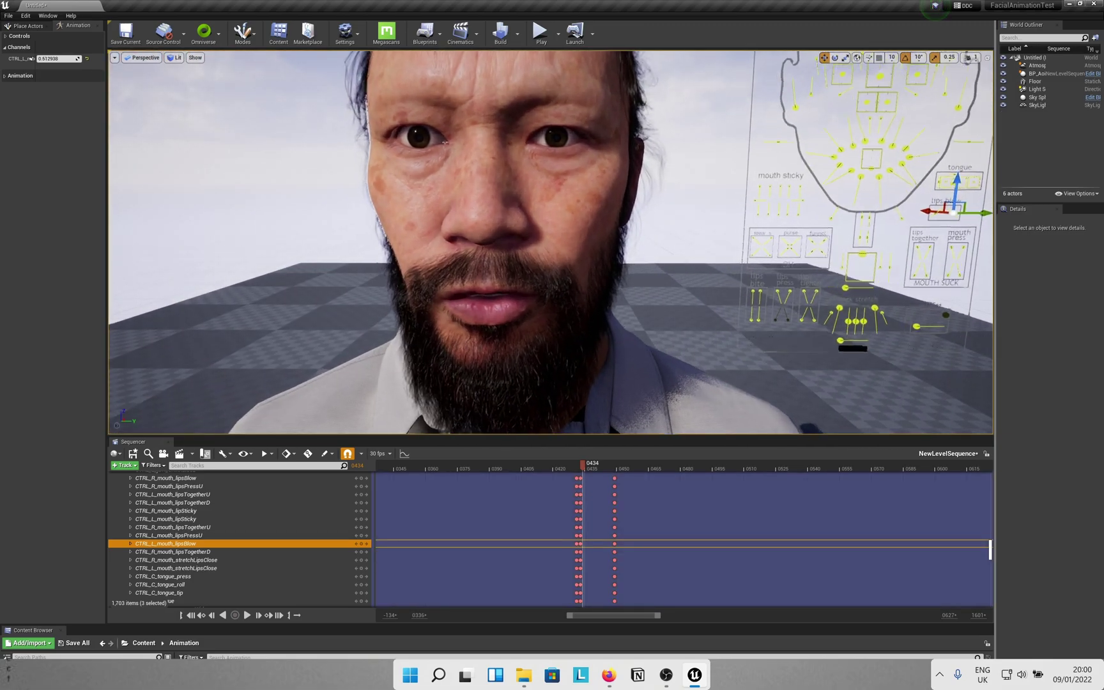
- Ease the lower purse controls on frame 434, reducing CTRL_L_mouth_purseD to about 0.68
left_click(843, 249)
left_click_drag(844, 249, 851, 253)
left_click(849, 251)
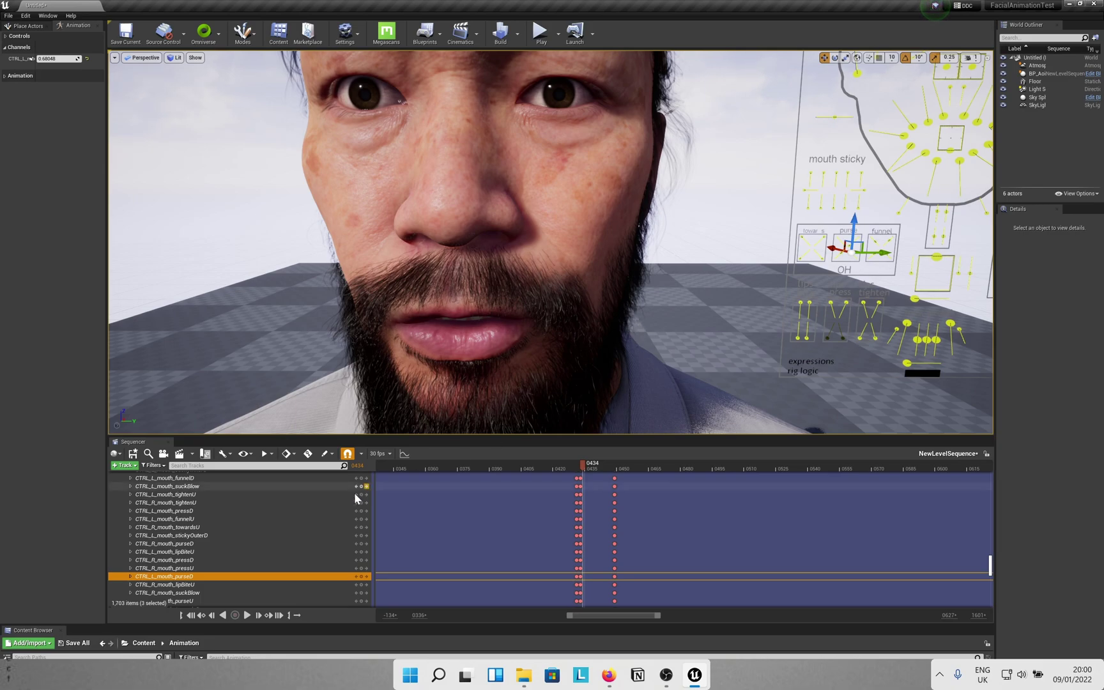
- Select all controls of the second Face_ControlBoard_CtrlRig section and key them at frame 434
scroll(276, 521, "up", 5)
scroll(269, 520, "up", 4)
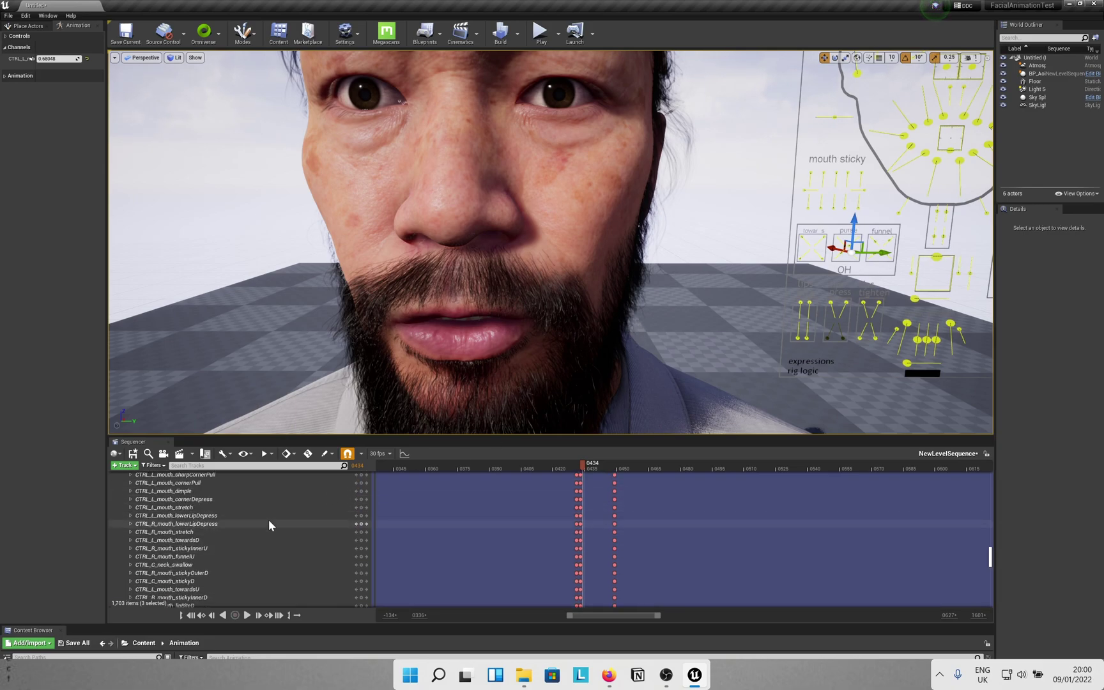
left_click(237, 520)
scroll(236, 520, "up", 1)
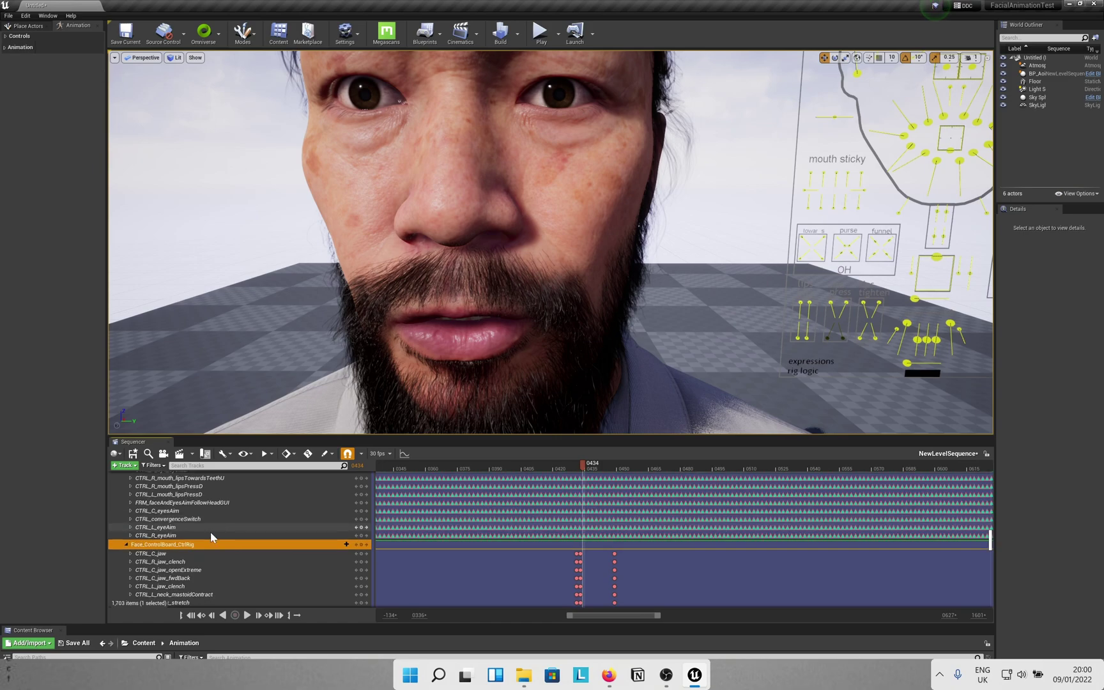
left_click(174, 554)
key("shift+End")
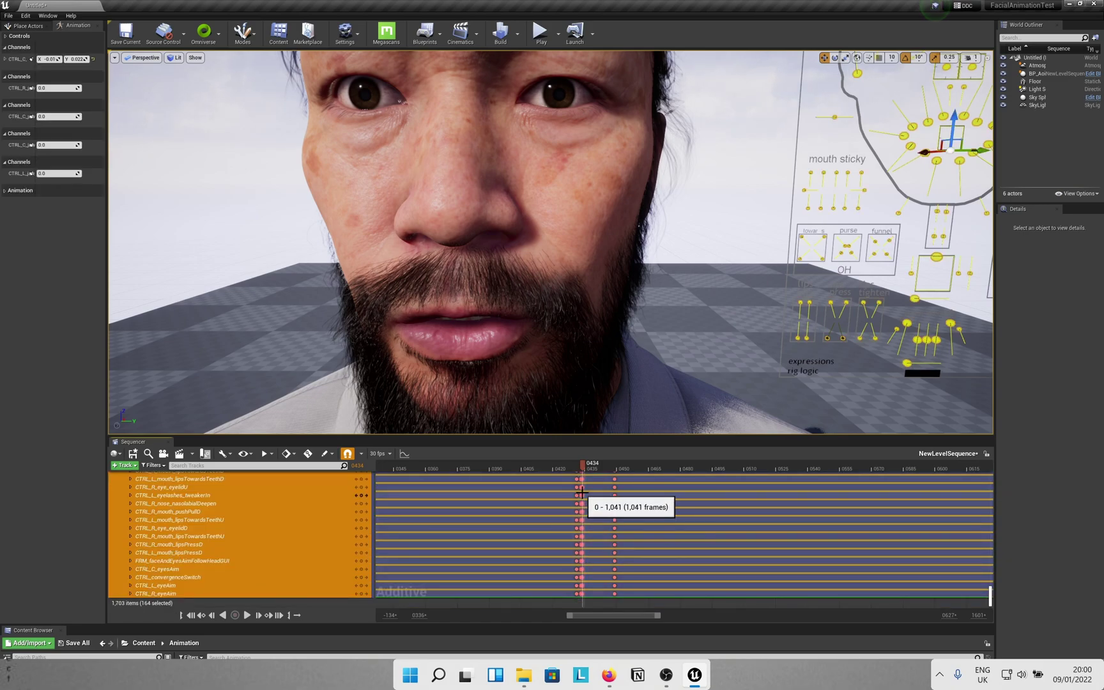
- Play back the animation from just before frame 434 and again from frame 0 to review the corrections
left_click_drag(581, 467, 562, 465)
key("space")
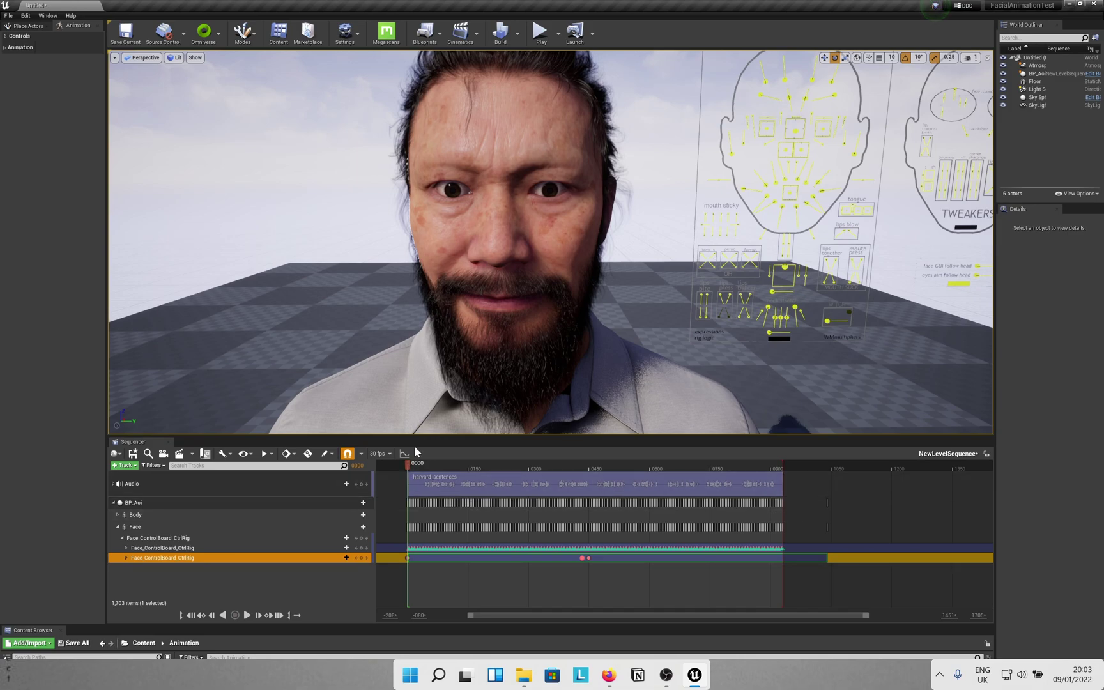
key("space")
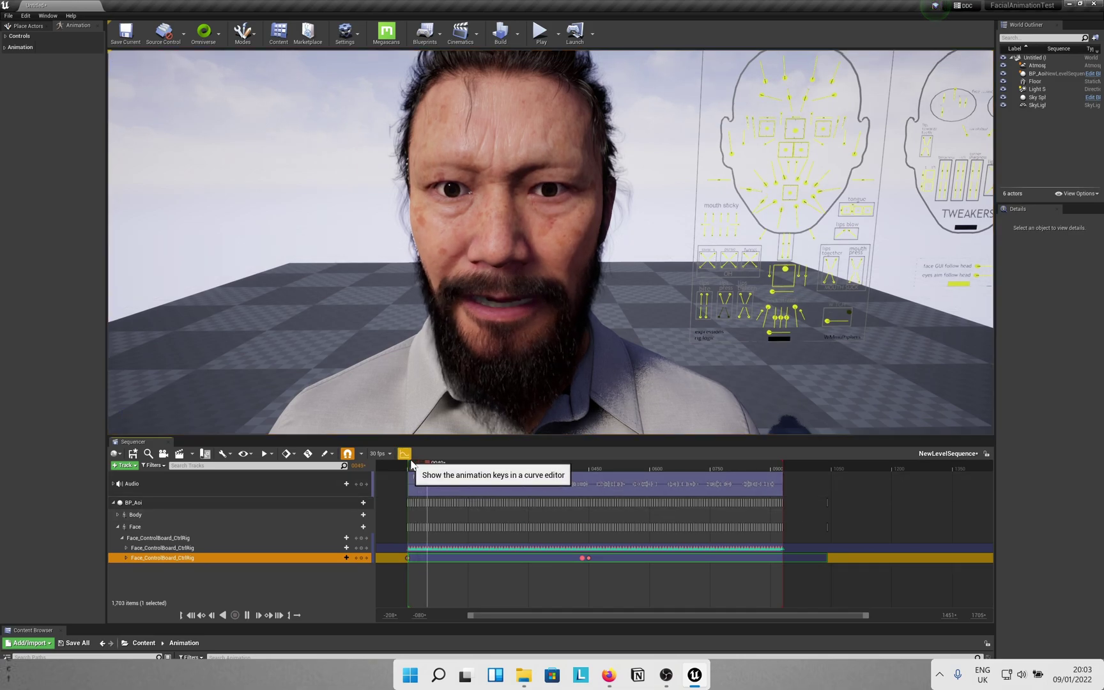